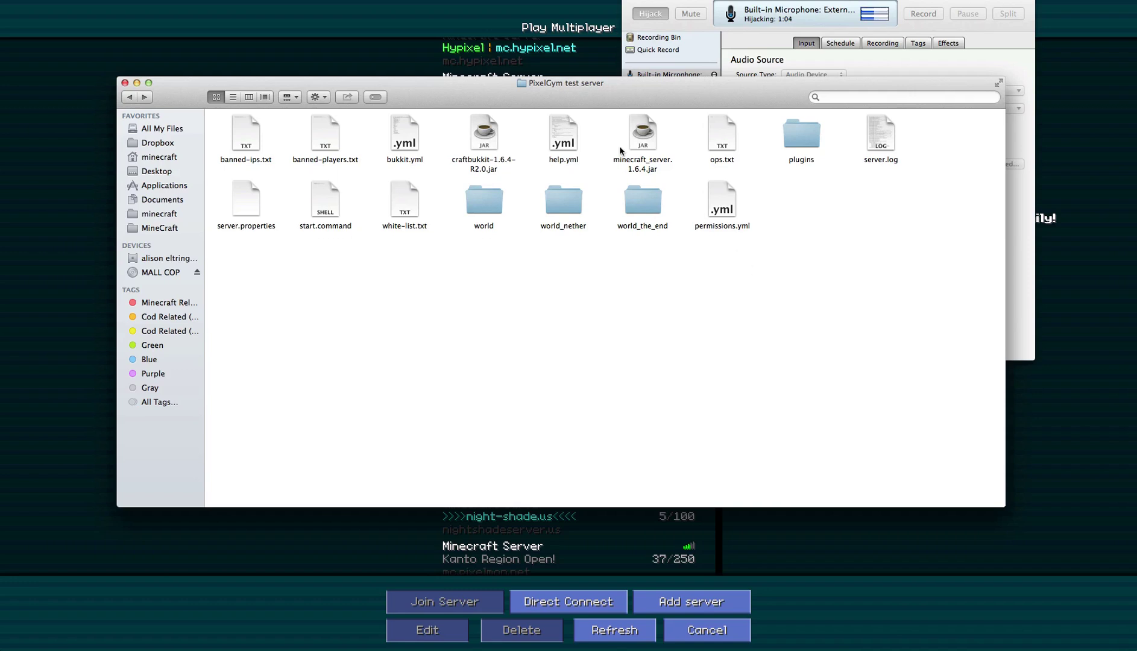
{"action": "left_click_drag", "start_coordinate": [481, 97], "coordinate": [508, 90]}
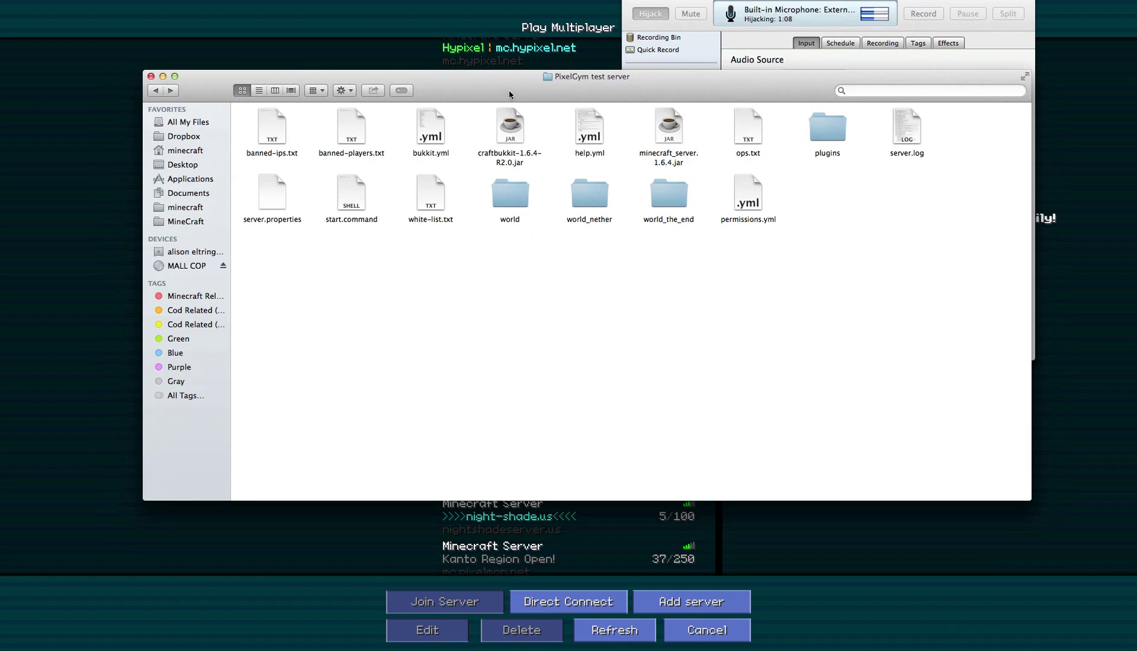
{"action": "mouse_move", "coordinate": [508, 91]}
{"action": "left_mouse_down"}
{"action": "mouse_move", "coordinate": [530, 99]}
{"action": "mouse_move", "coordinate": [496, 60]}
{"action": "mouse_move", "coordinate": [495, 94]}
{"action": "left_mouse_up"}
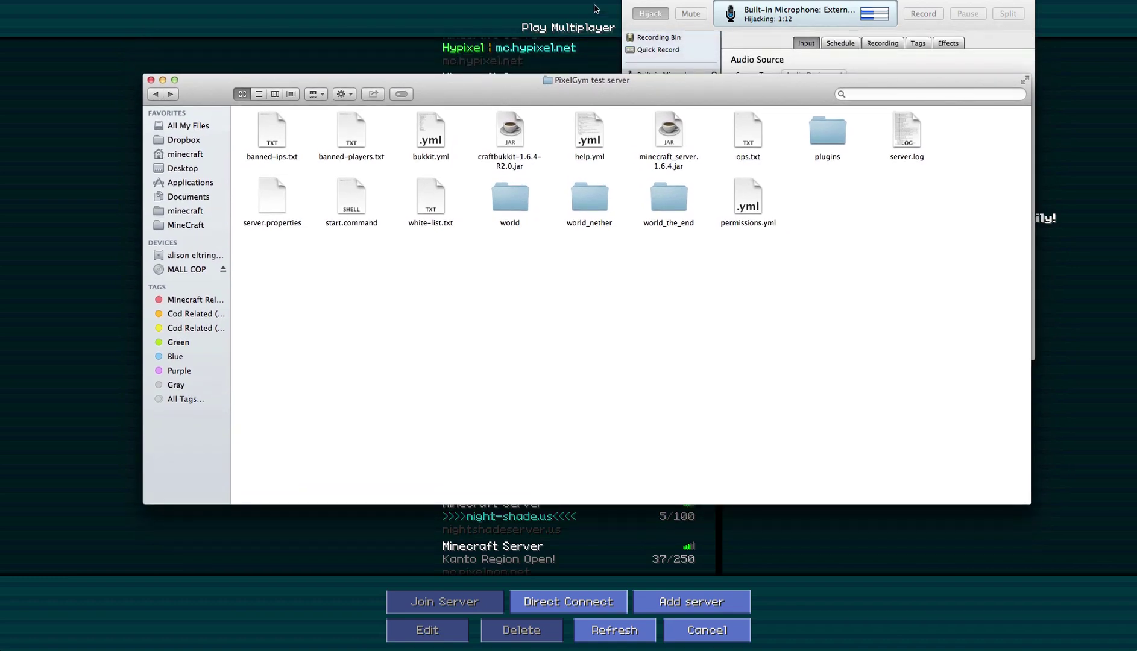
{"action": "key", "text": "super+Tab"}
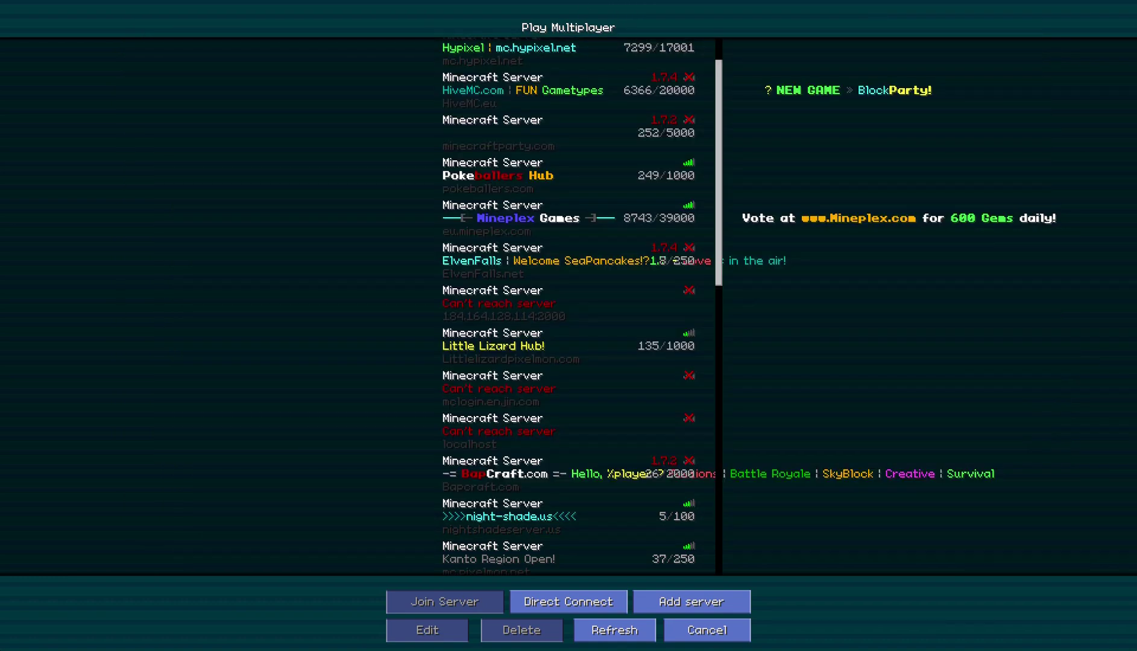
{"action": "left_click", "coordinate": [36, 638]}
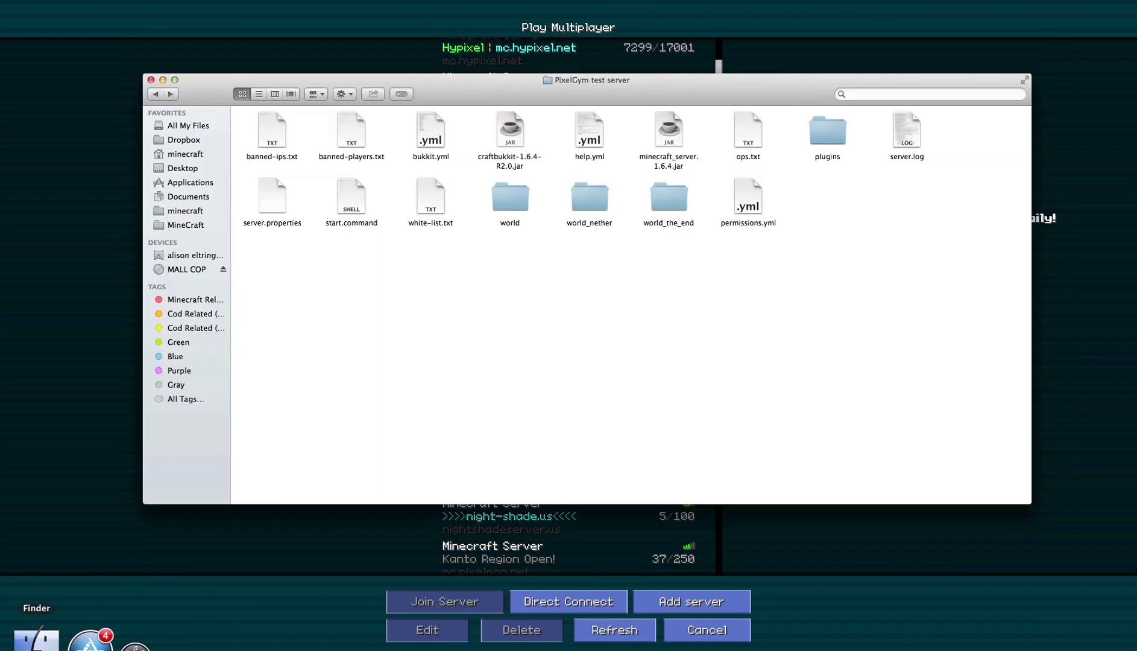
{"action": "mouse_move", "coordinate": [506, 77]}
{"action": "left_mouse_down"}
{"action": "mouse_move", "coordinate": [512, 92]}
{"action": "mouse_move", "coordinate": [497, 63]}
{"action": "left_mouse_up"}
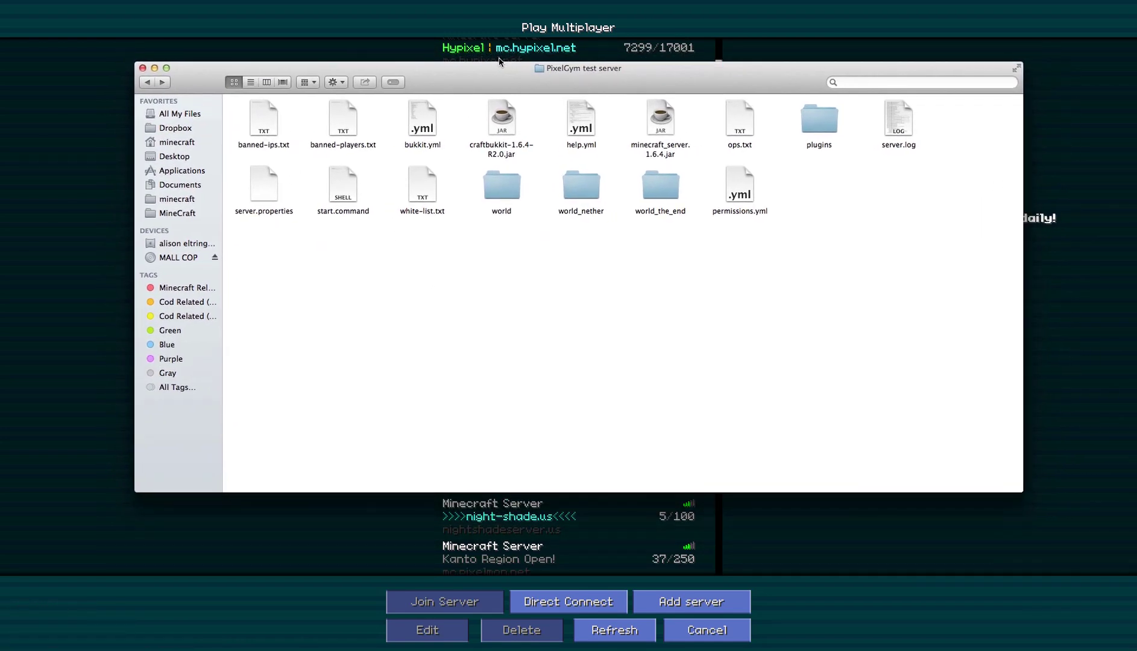
Open the server's plugins folder and examine the contents of the PixelGym folder
{"action": "double_click", "coordinate": [831, 127]}
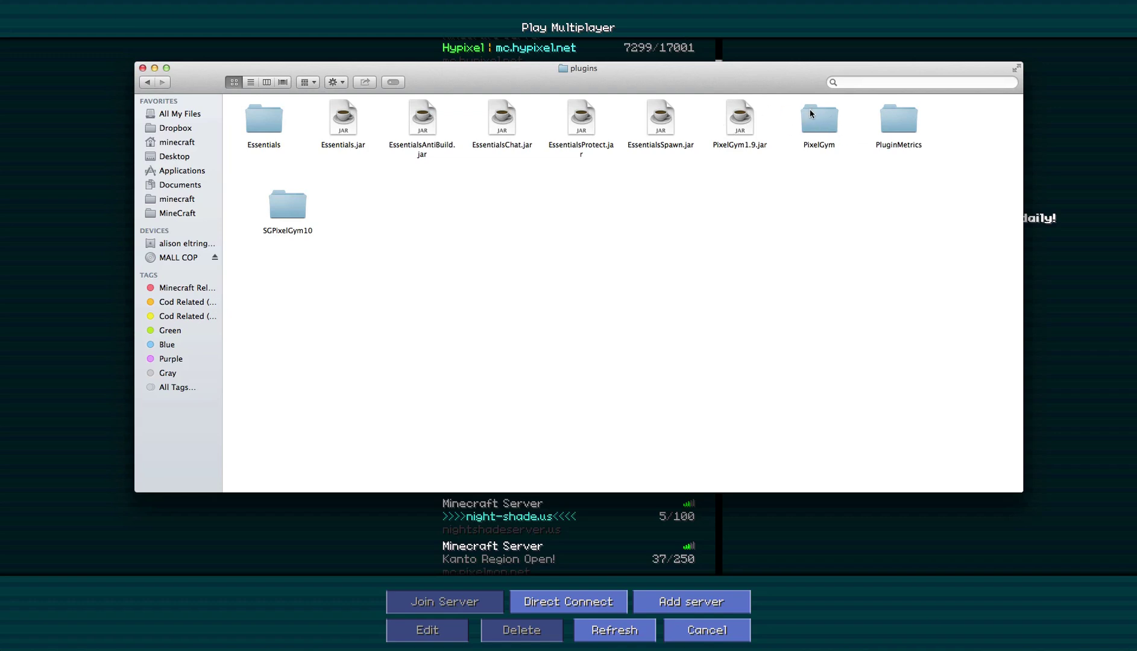
{"action": "double_click", "coordinate": [834, 132]}
{"action": "left_click", "coordinate": [147, 82]}
{"action": "double_click", "coordinate": [820, 128]}
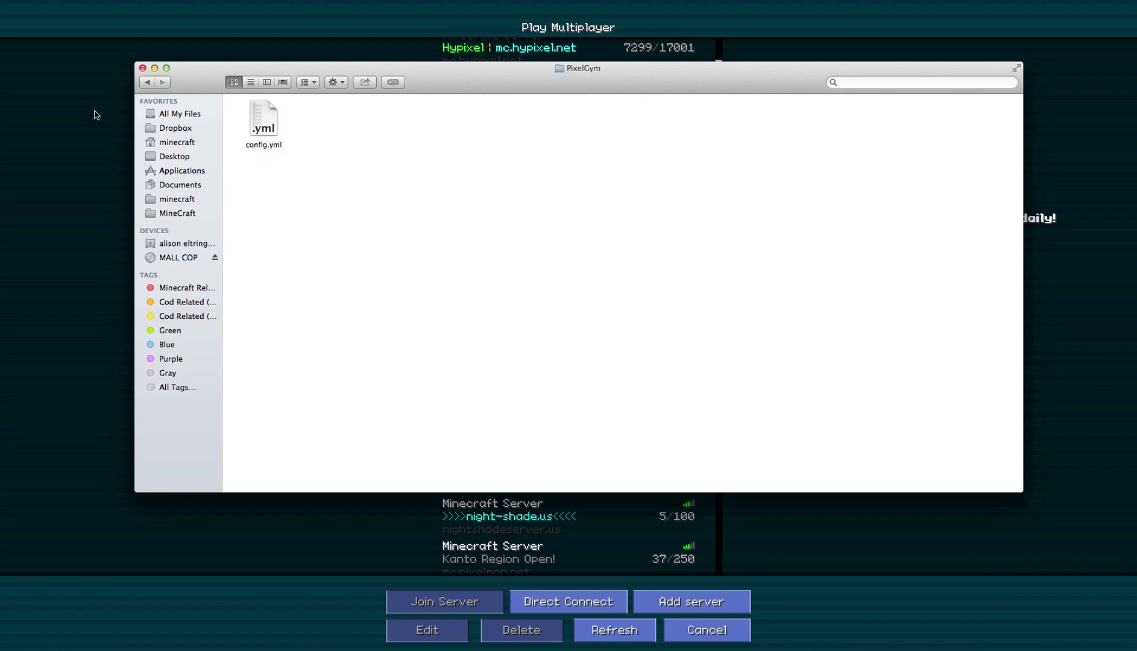
{"action": "left_click", "coordinate": [147, 82]}
{"action": "double_click", "coordinate": [815, 128]}
{"action": "left_click", "coordinate": [151, 84]}
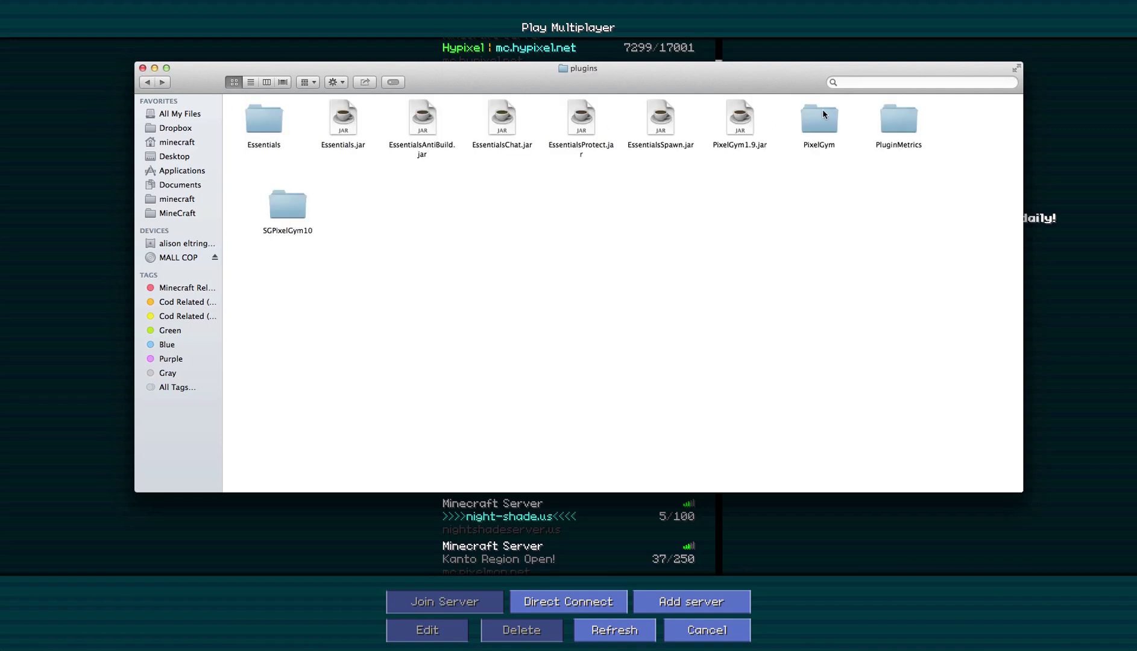
{"action": "double_click", "coordinate": [832, 131]}
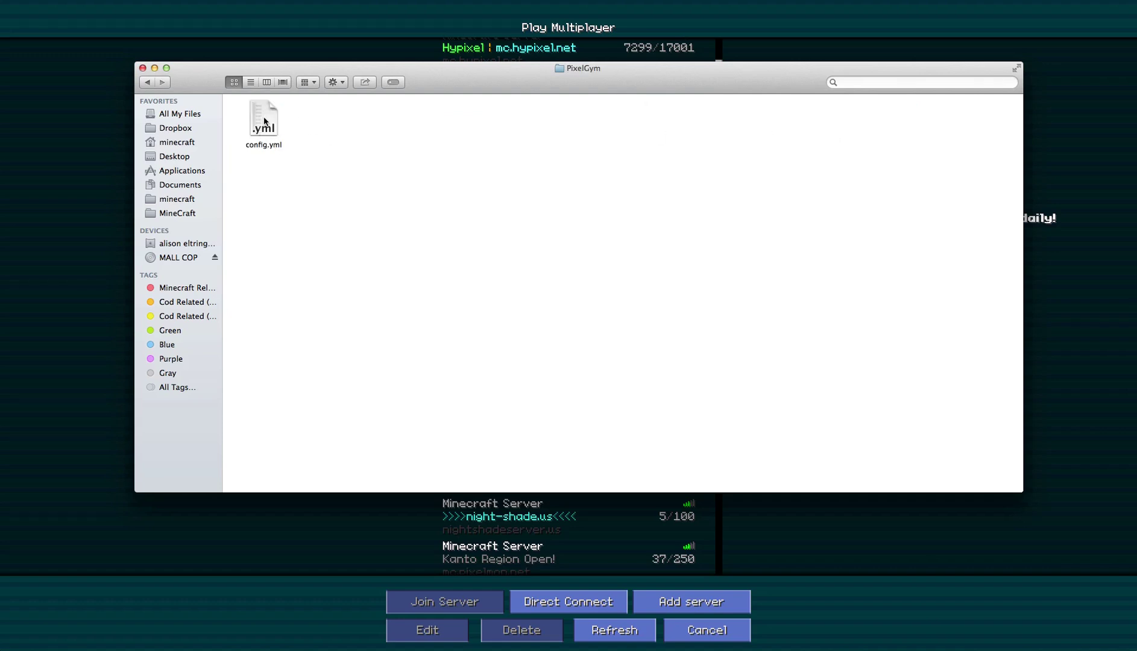
{"action": "key", "text": "super+Tab"}
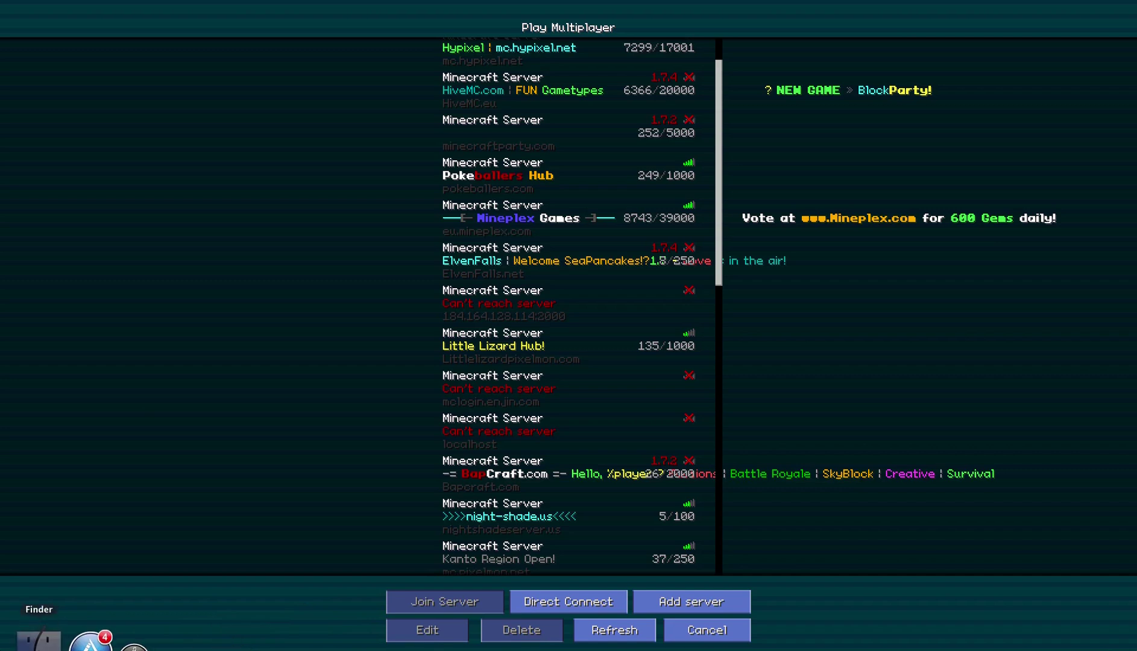
{"action": "left_click", "coordinate": [38, 637]}
Return to the plugins folder and move the PixelGym folder to the Trash
{"action": "left_click", "coordinate": [147, 82]}
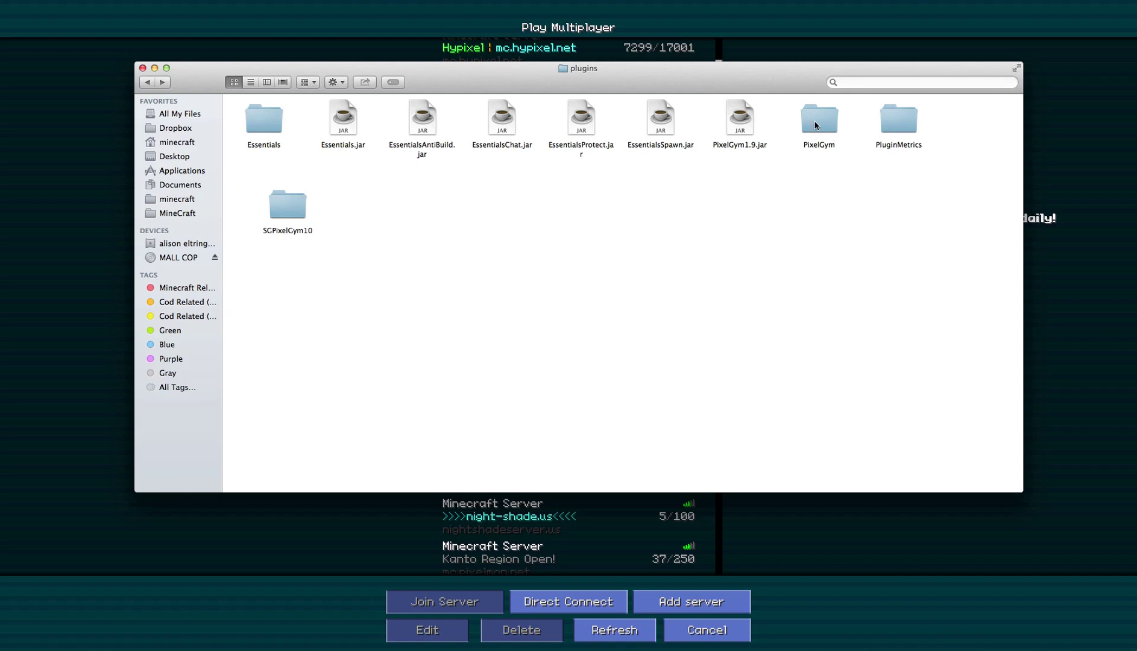
{"action": "left_click", "coordinate": [810, 123]}
{"action": "right_click", "coordinate": [810, 123]}
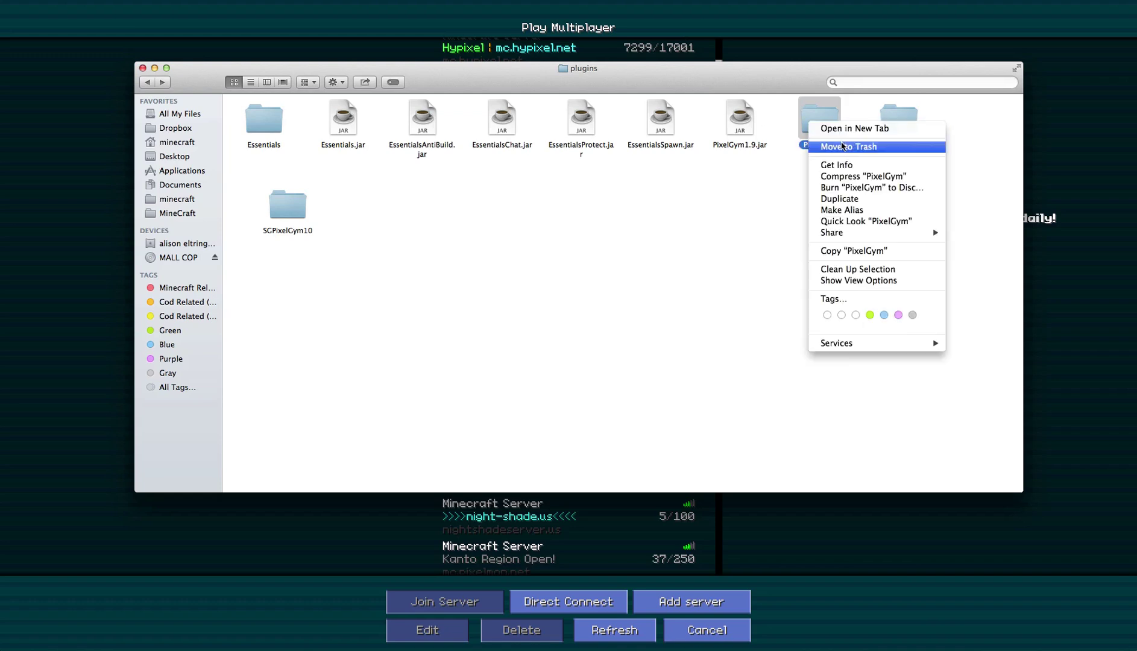
{"action": "left_click", "coordinate": [844, 146]}
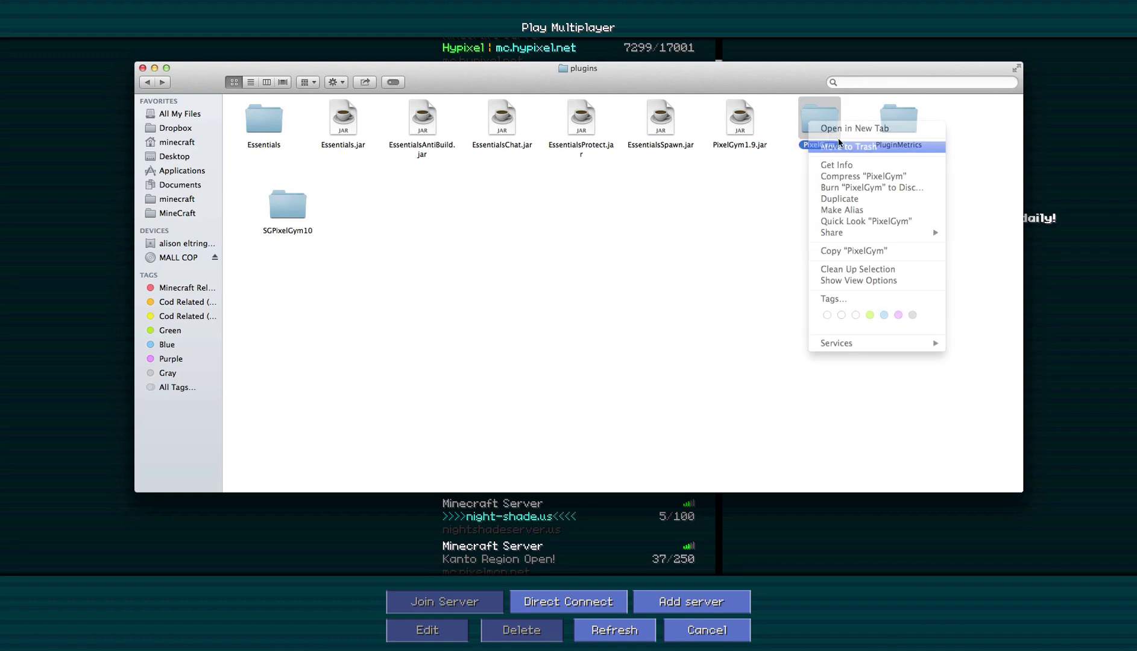
Go back to the PixelGym test server folder and run start.command to launch the server
{"action": "left_click", "coordinate": [147, 82]}
{"action": "left_click", "coordinate": [353, 199]}
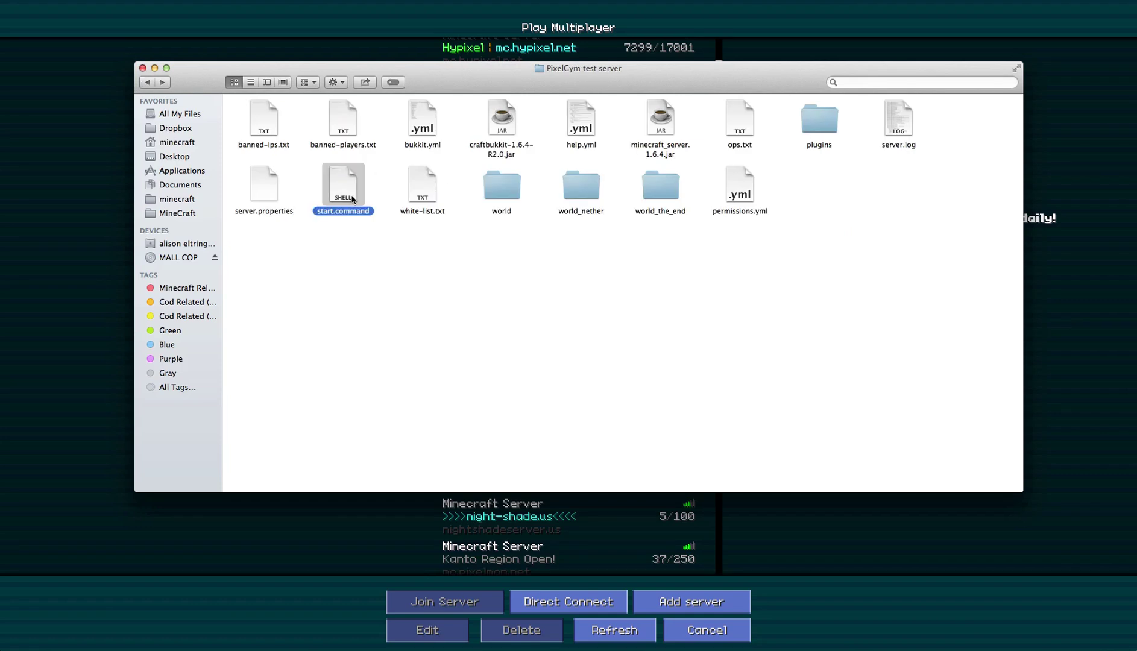
{"action": "double_click", "coordinate": [353, 199]}
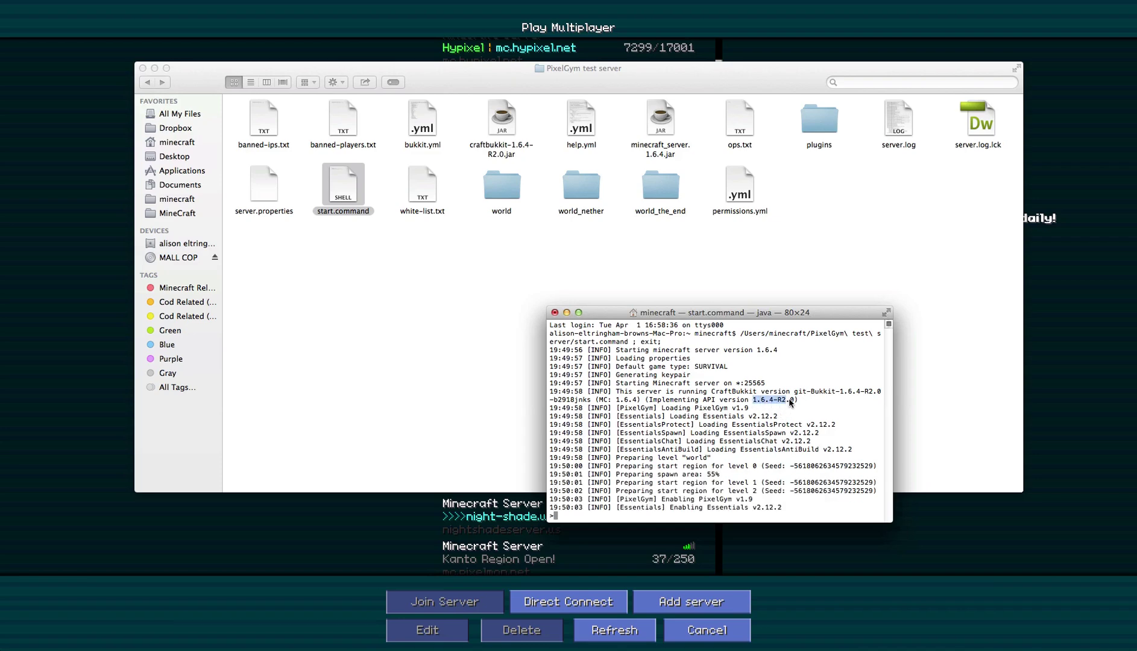
Check the server startup log for the API version and the line enabling PixelGym
{"action": "left_click_drag", "start_coordinate": [758, 404], "coordinate": [554, 325]}
{"action": "left_click", "coordinate": [697, 382]}
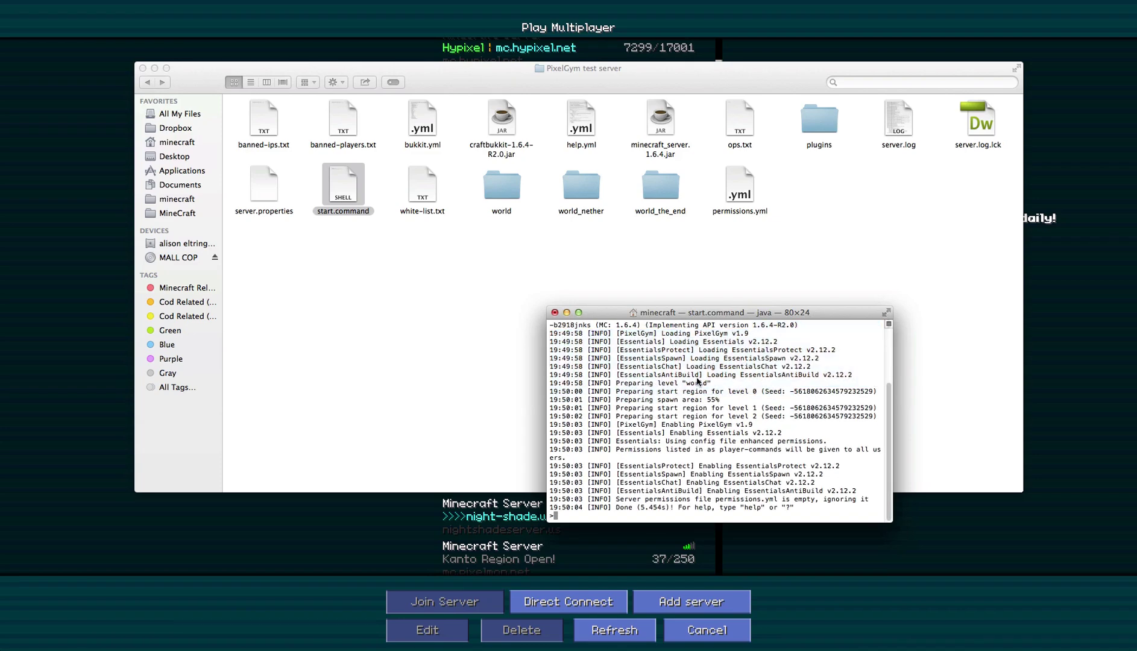
{"action": "left_click_drag", "start_coordinate": [619, 427], "coordinate": [753, 428]}
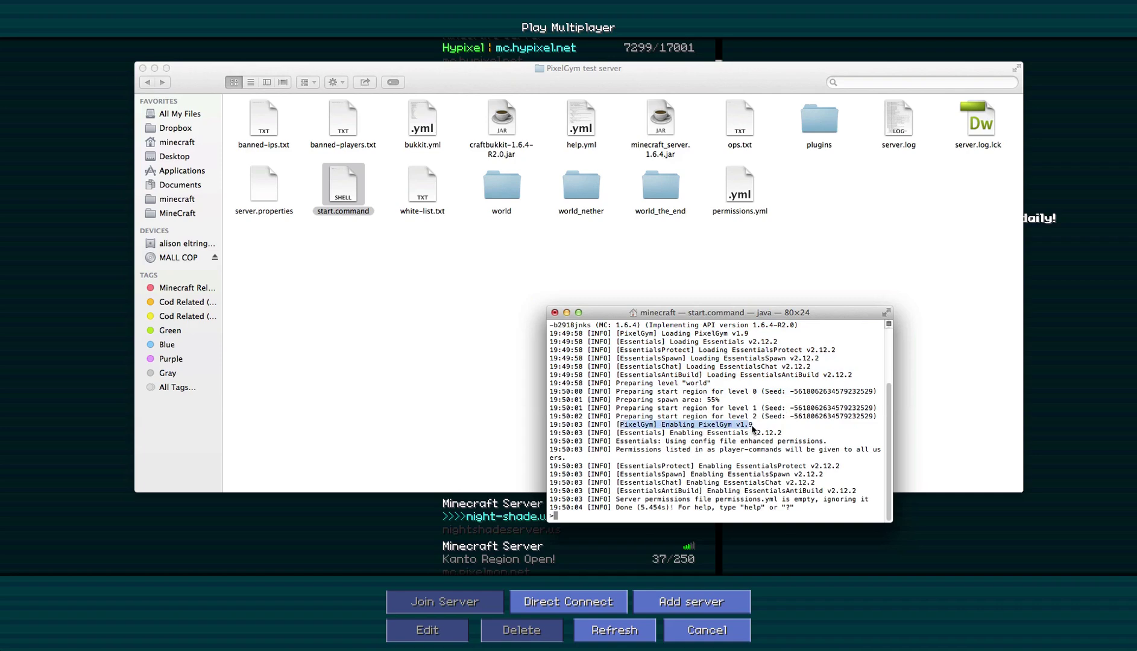
Switch to Minecraft, refresh the multiplayer server list and join the test server
{"action": "left_click", "coordinate": [1054, 356]}
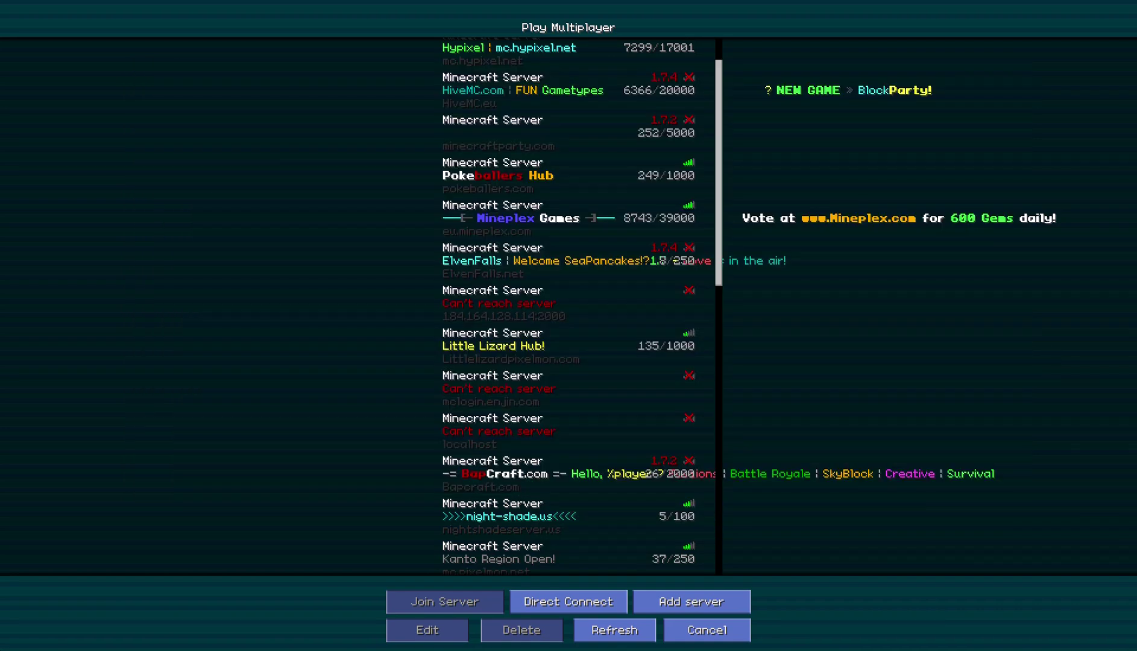
{"action": "left_click", "coordinate": [611, 630]}
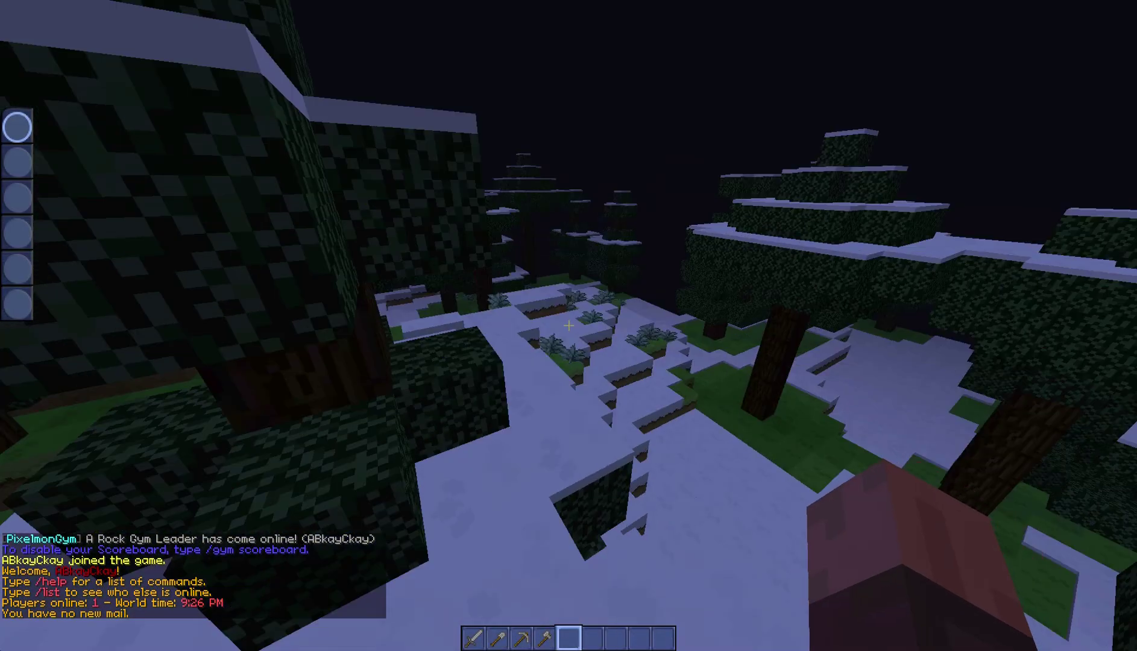
Lower the game's sound volume in the options and return to the game
{"action": "key", "text": "Escape"}
{"action": "left_click", "coordinate": [530, 268]}
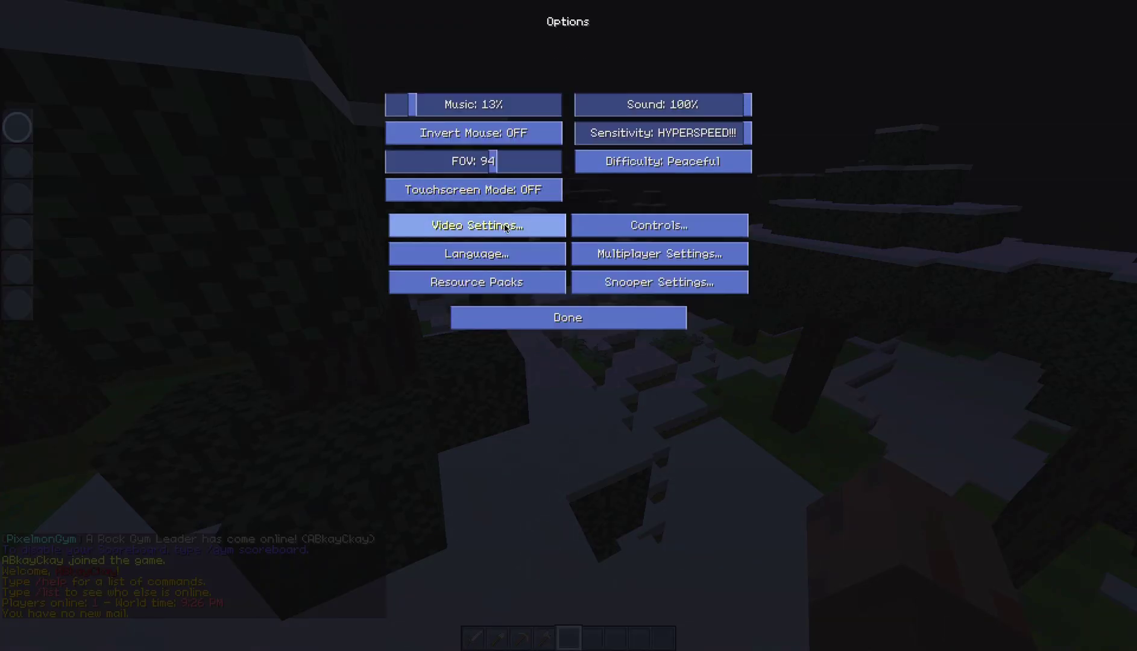
{"action": "left_click", "coordinate": [624, 106]}
{"action": "left_click_drag", "start_coordinate": [623, 107], "coordinate": [604, 108]}
{"action": "left_click", "coordinate": [588, 323]}
{"action": "key", "text": "Escape"}
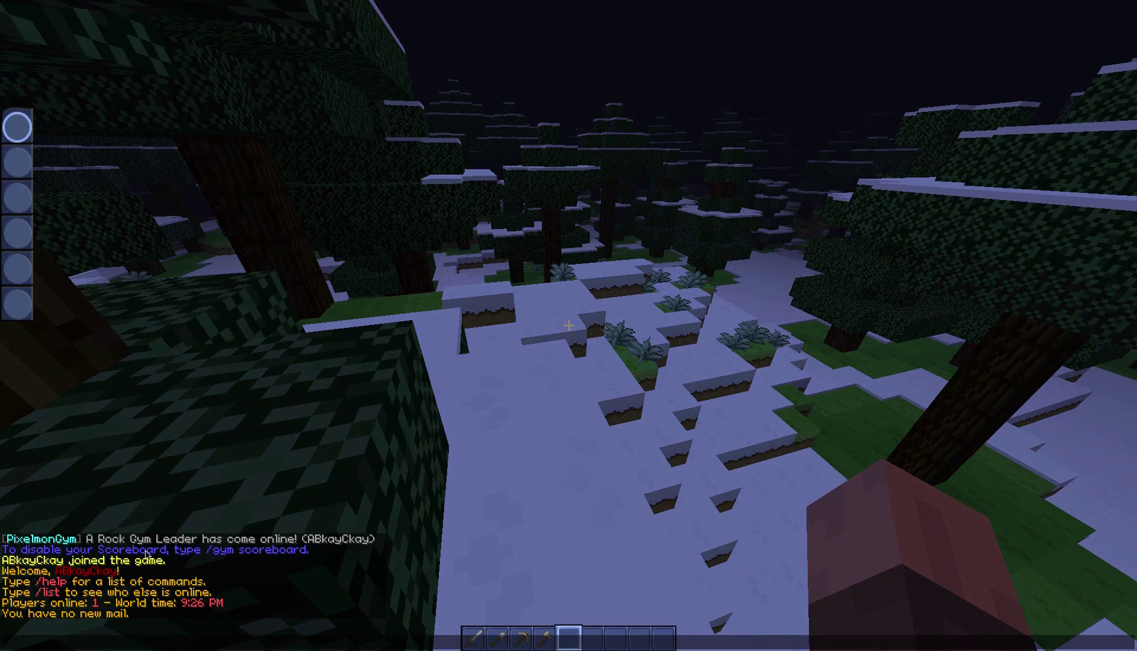
{"action": "key", "text": "Escape"}
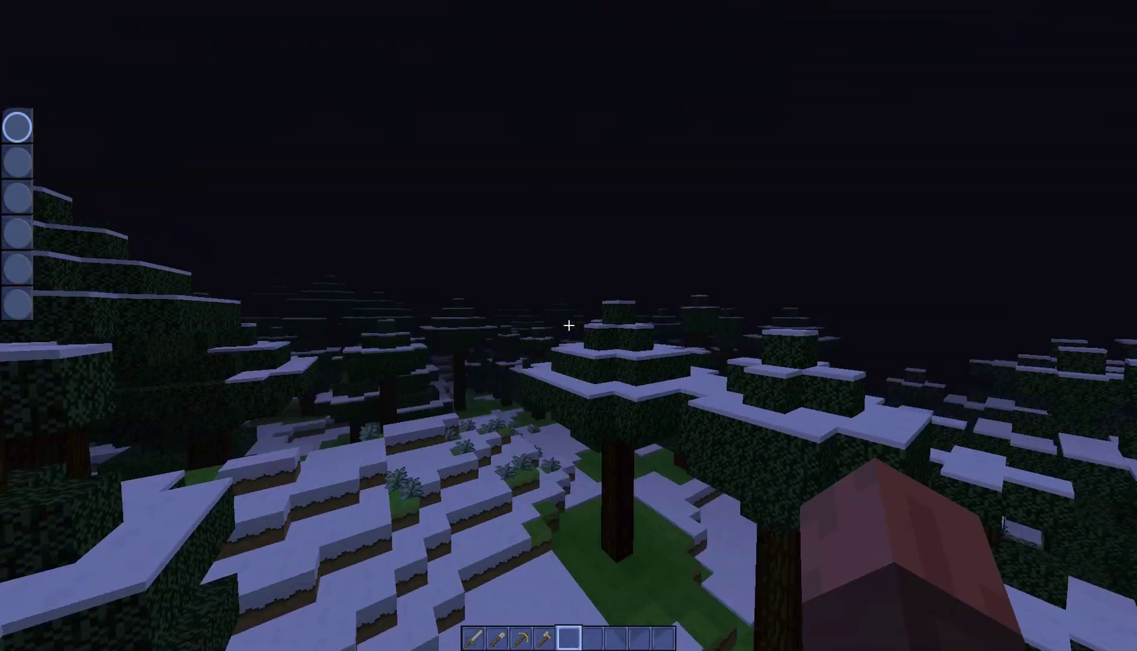
Run /gym in chat to show the plugin's command help
{"action": "key", "text": "Tab"}
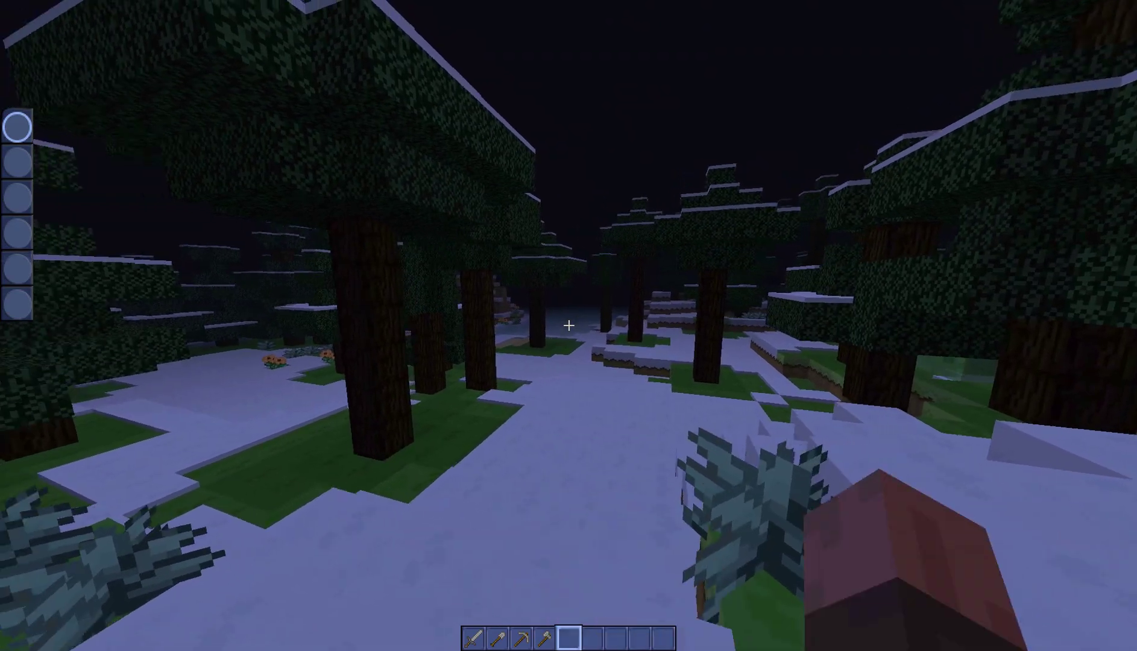
{"action": "type", "text": "t/gym"}
{"action": "key", "text": "Return"}
Run /gym list in chat to view each gym's status and level cap
{"action": "key", "text": "t"}
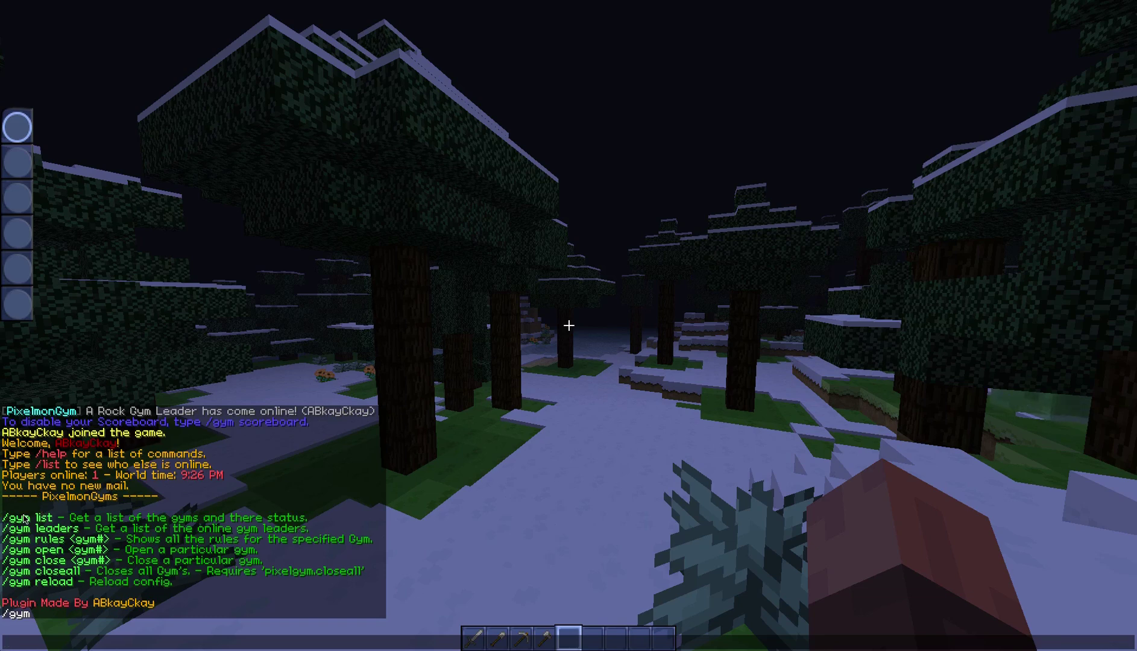
{"action": "type", "text": "/gym list"}
{"action": "key", "text": "Return"}
{"action": "key", "text": "t"}
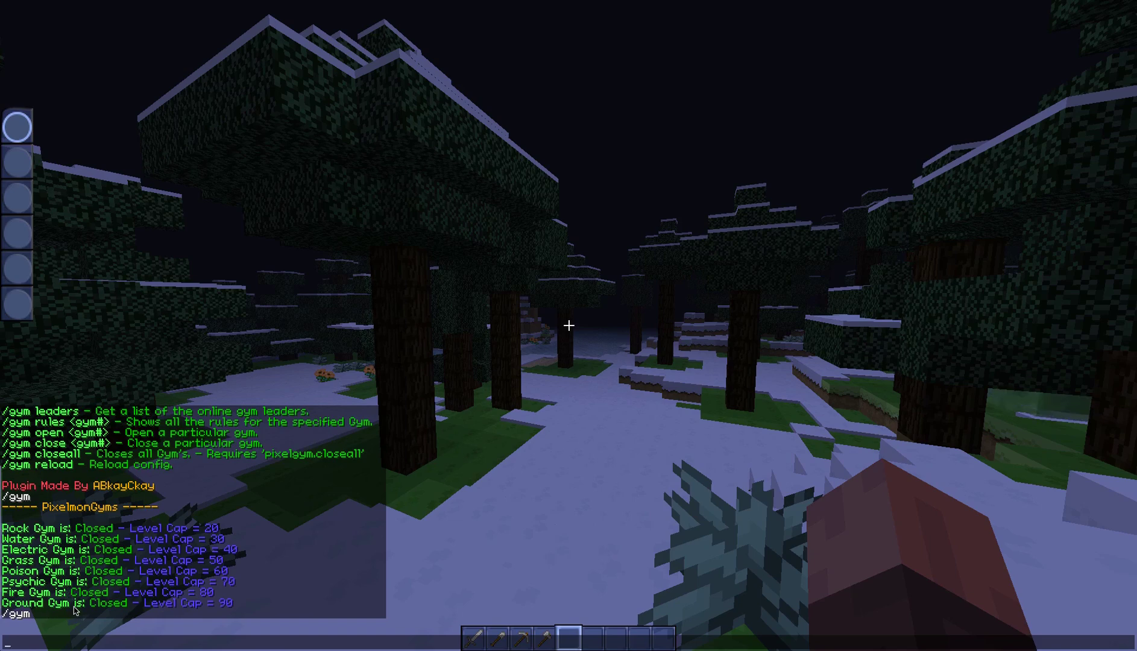
{"action": "key", "text": "Escape"}
Review the earlier chat output, then run /gym leaders to list the online gym leaders
{"action": "key", "text": "t"}
{"action": "scroll", "coordinate": [640, 333], "scroll_direction": "up", "scroll_amount": 7}
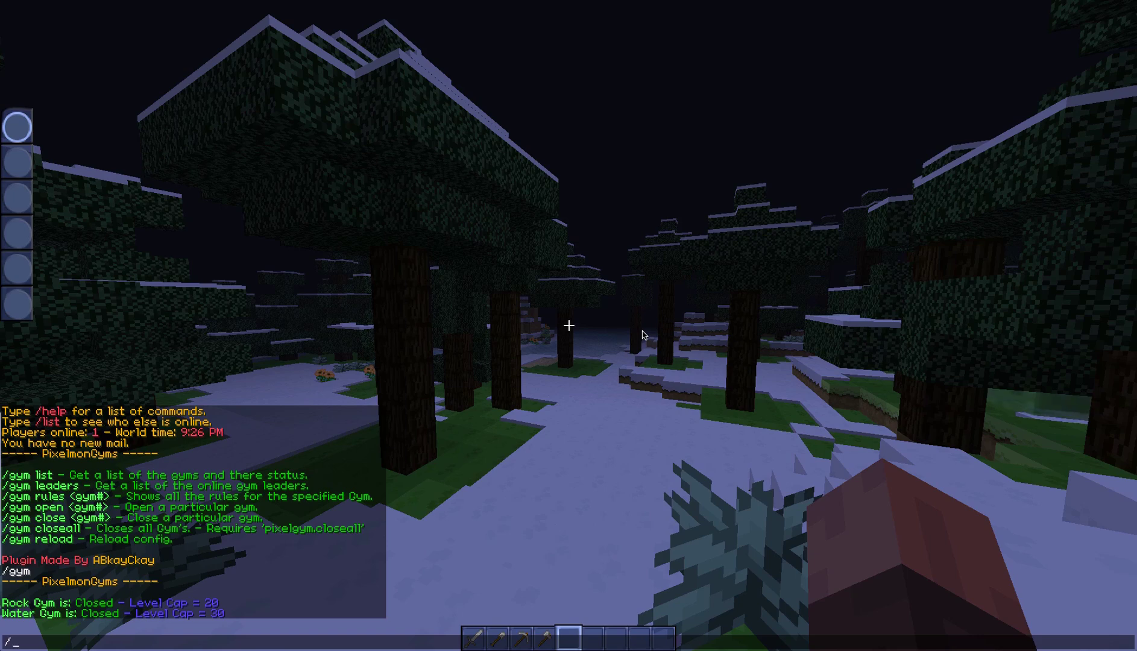
{"action": "type", "text": "/gym leaders"}
{"action": "key", "text": "Return"}
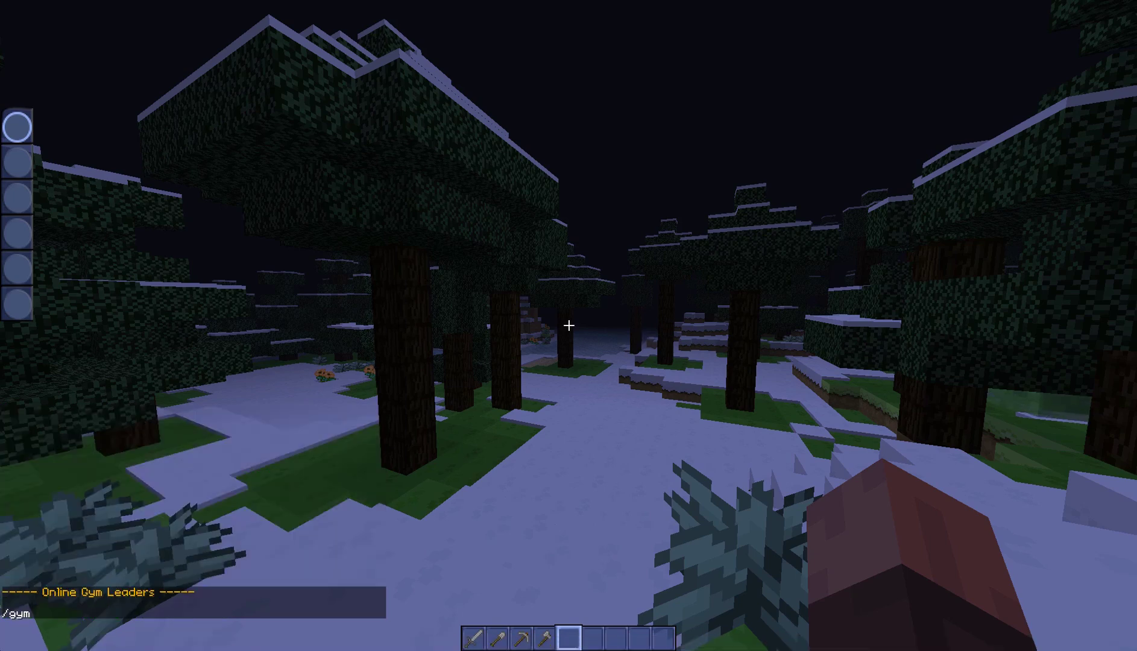
Run /plugins in chat to list the plugins installed on the server
{"action": "key", "text": "t"}
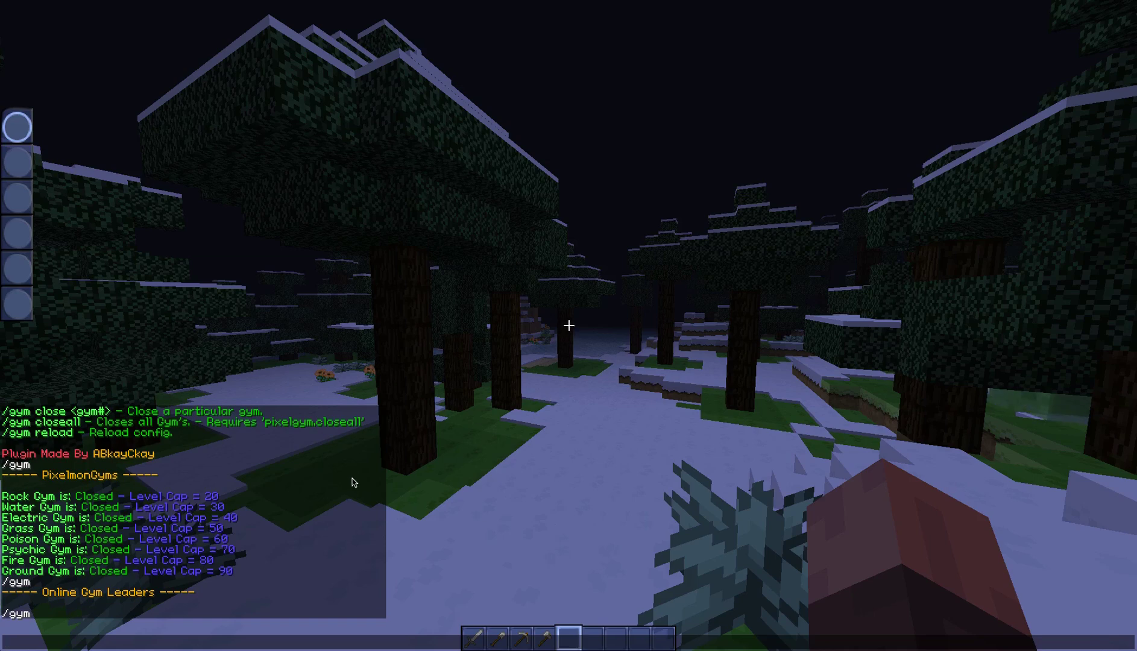
{"action": "type", "text": "/plugins"}
{"action": "key", "text": "Return"}
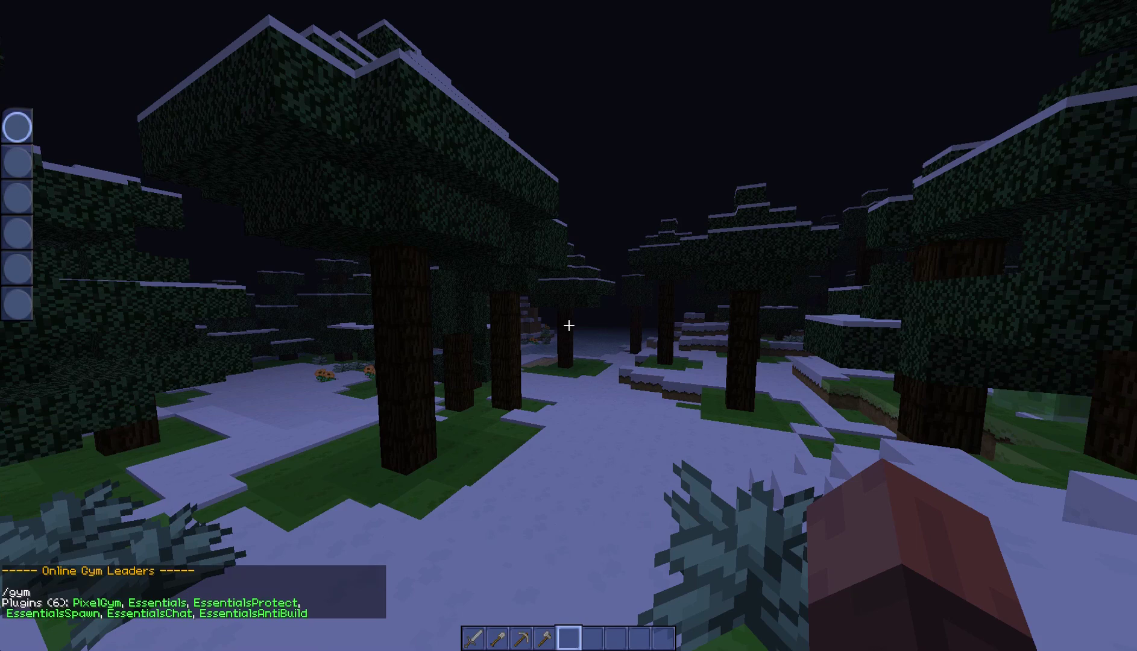
{"action": "key", "text": "t"}
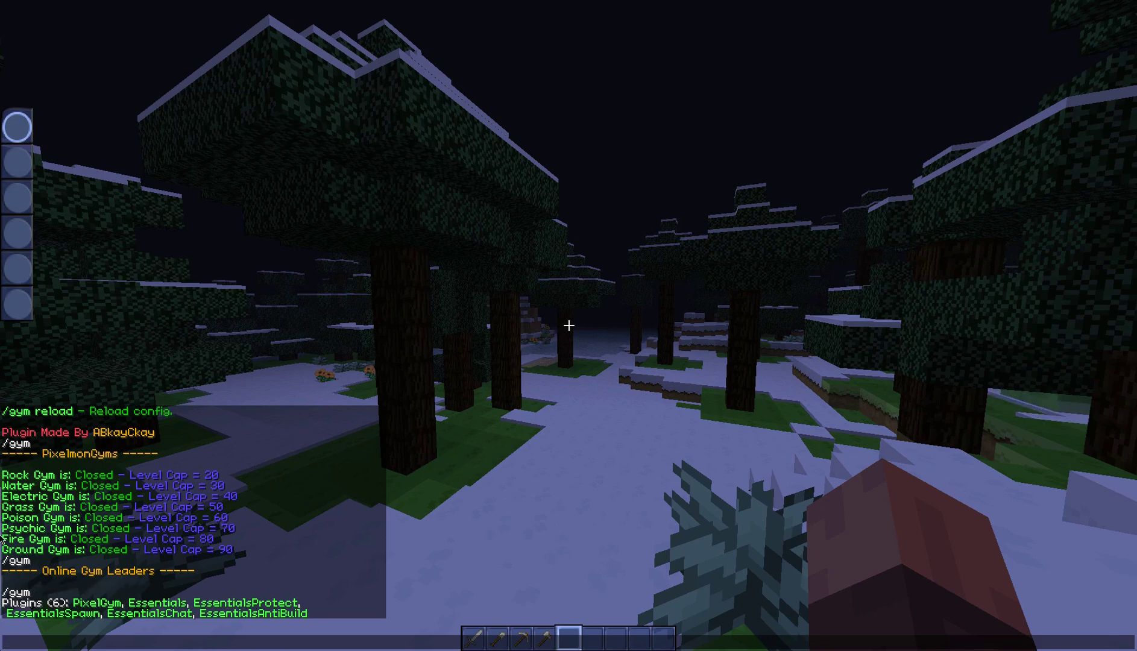
{"action": "type", "text": "mna"}
{"action": "type", "text": "nuaddp"}
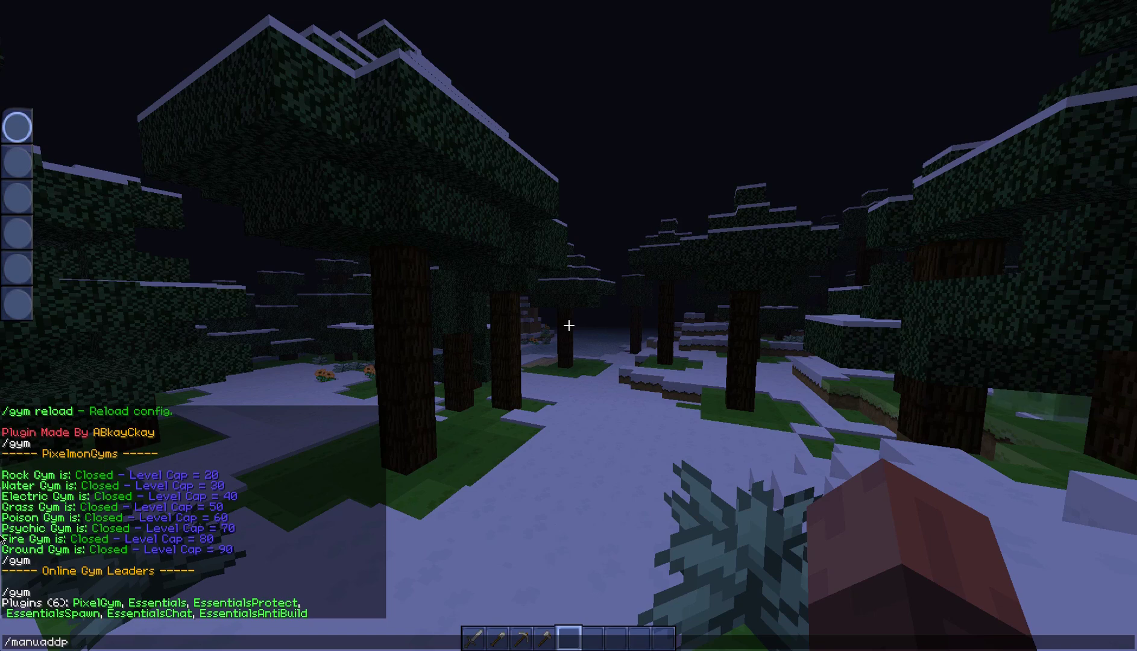
{"action": "type", "text": "ABkayCkay pixelgym.gym2"}
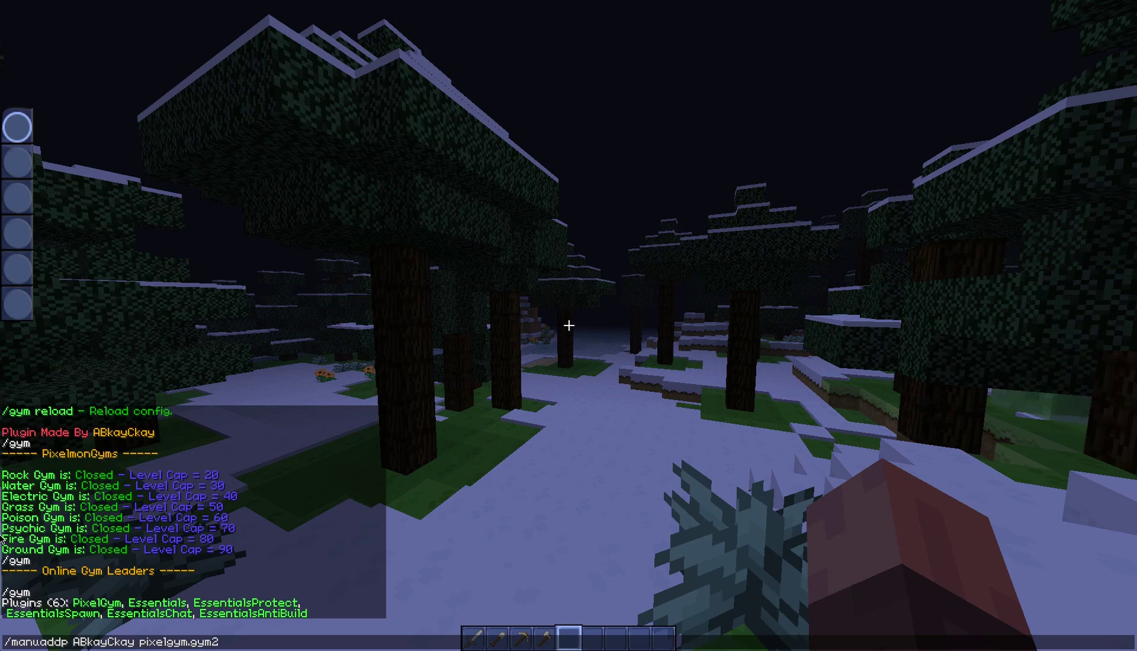
{"action": "key", "text": "BackSpace"}
{"action": "type", "text": "3"}
{"action": "key", "text": "Escape"}
{"action": "key", "text": "slash"}
{"action": "type", "text": "gym leaders"}
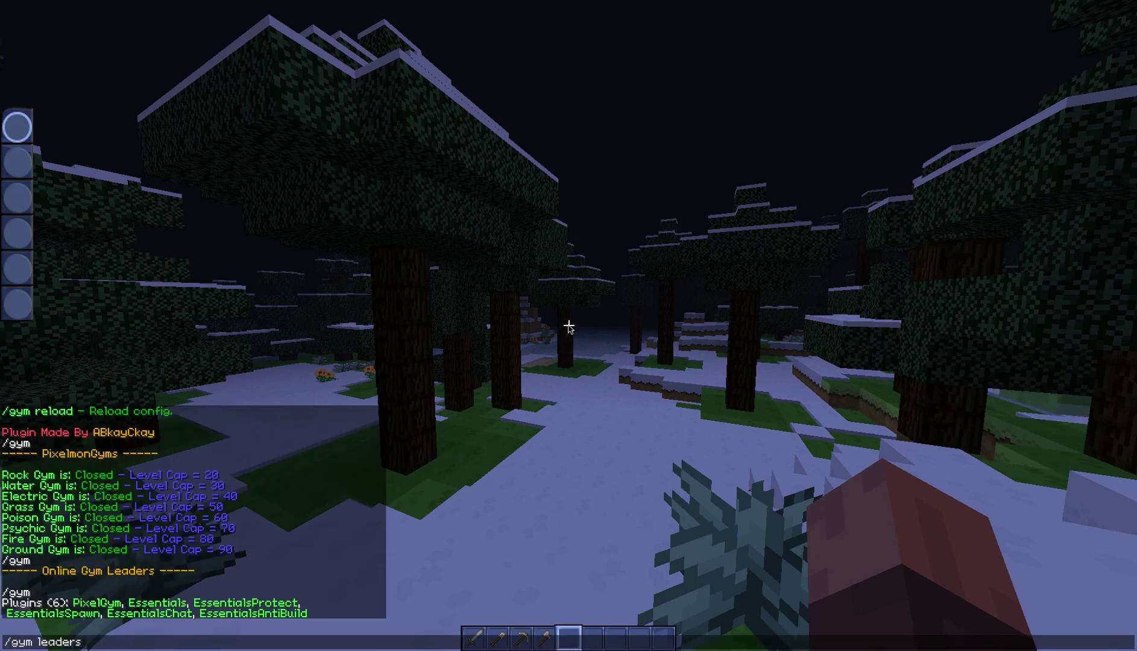
{"action": "key", "text": "Escape"}
Draft a /manuaddp command in chat giving the player the pixelgym.admin permission, and discard it unsent
{"action": "key", "text": "slash"}
{"action": "type", "text": "ma"}
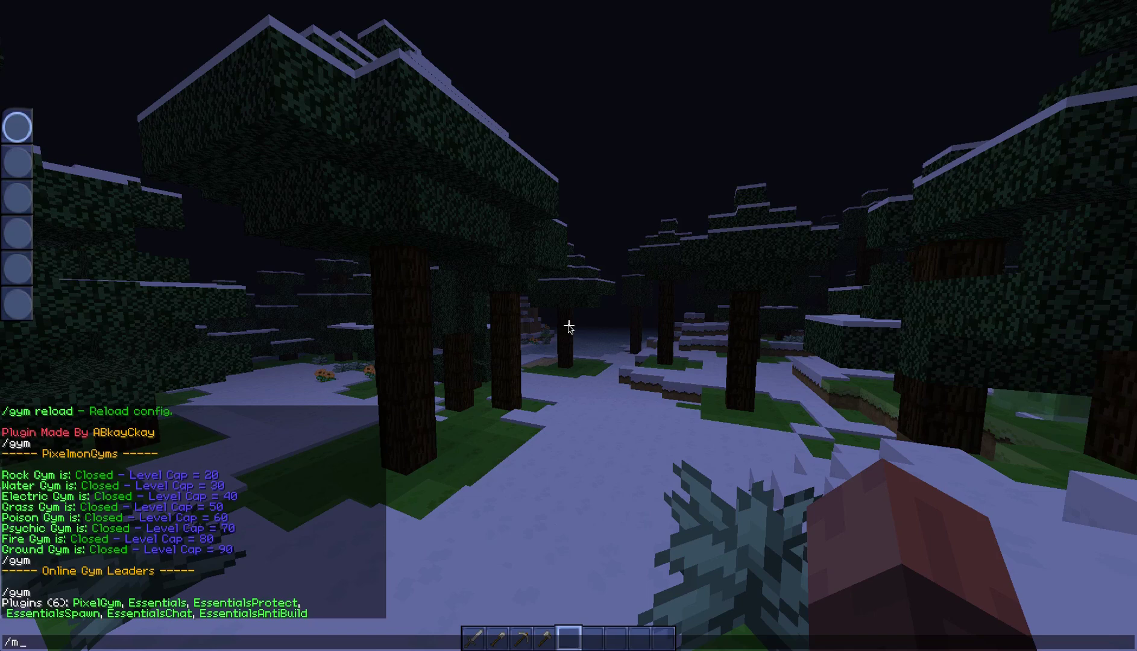
{"action": "key", "text": "BackSpace"}
{"action": "type", "text": "anuaddp ABkayCkay"}
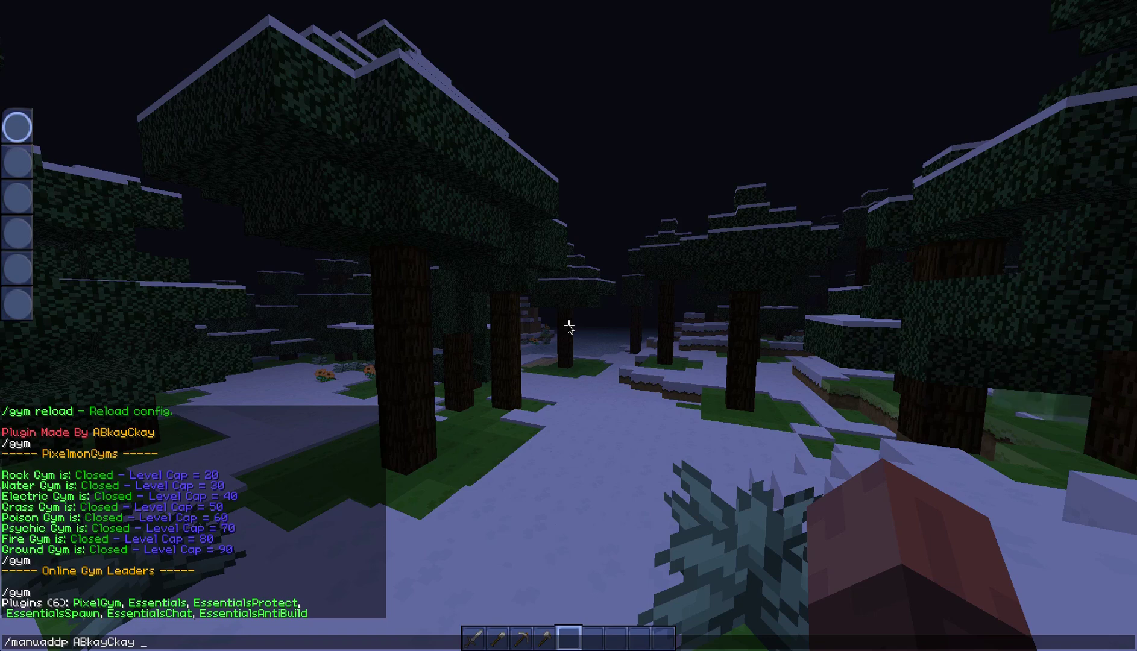
{"action": "type", "text": " pixel"}
{"action": "type", "text": "gym.lead"}
{"action": "key", "text": "BackSpace"}
{"action": "key", "text": "BackSpace"}
{"action": "key", "text": "BackSpace"}
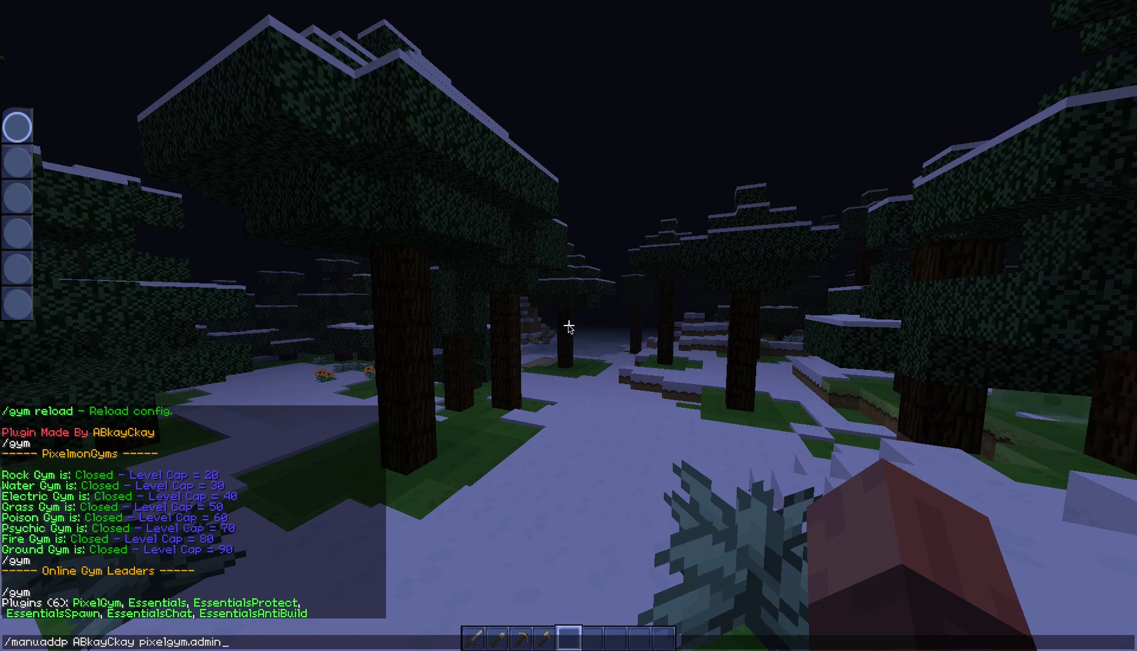
{"action": "key", "text": "BackSpace"}
{"action": "key", "text": "BackSpace"}
{"action": "key", "text": "BackSpace"}
{"action": "key", "text": "Return"}
Run /gym in chat to show the plugin's command help
{"action": "key", "text": "w"}
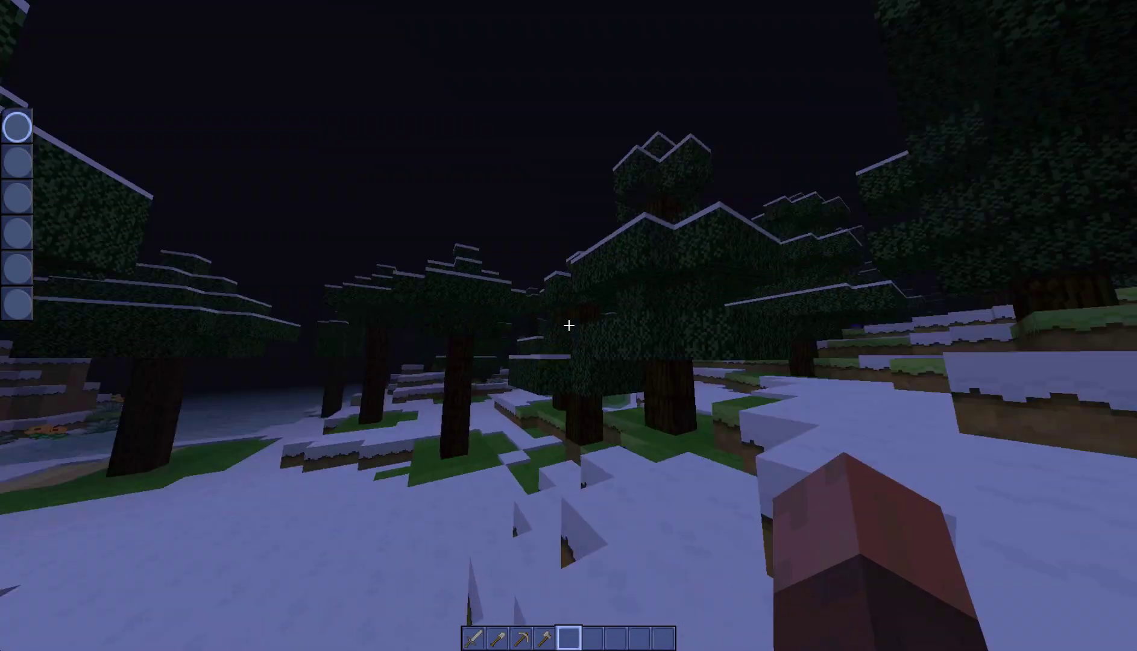
{"action": "key", "text": "w"}
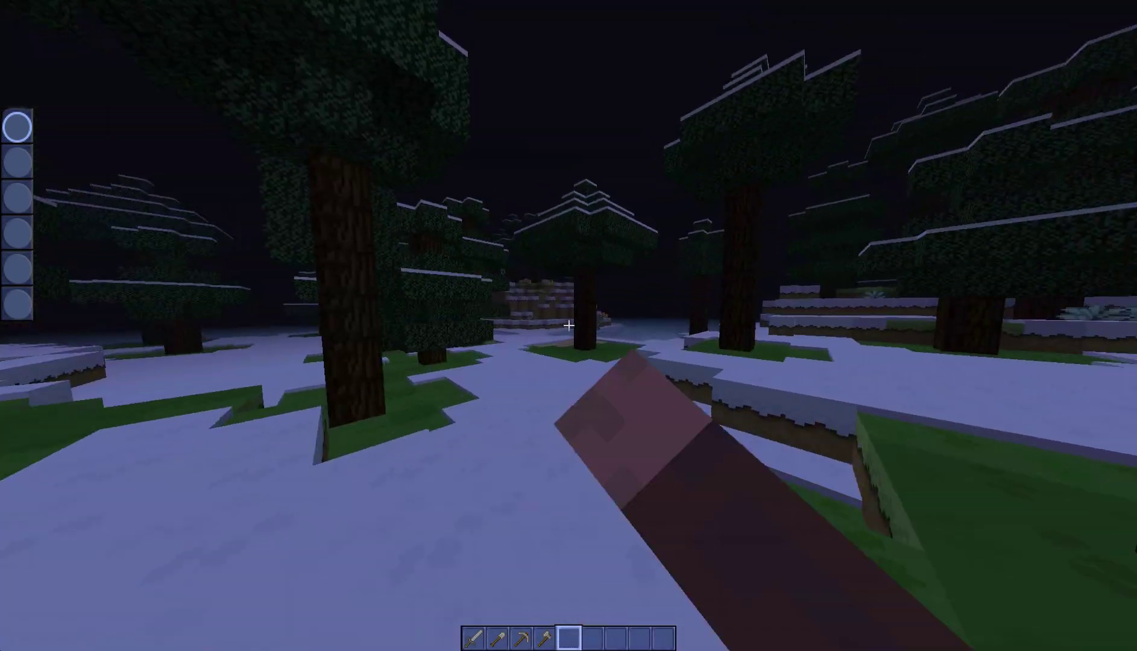
{"action": "key", "text": "slash"}
{"action": "type", "text": "gym"}
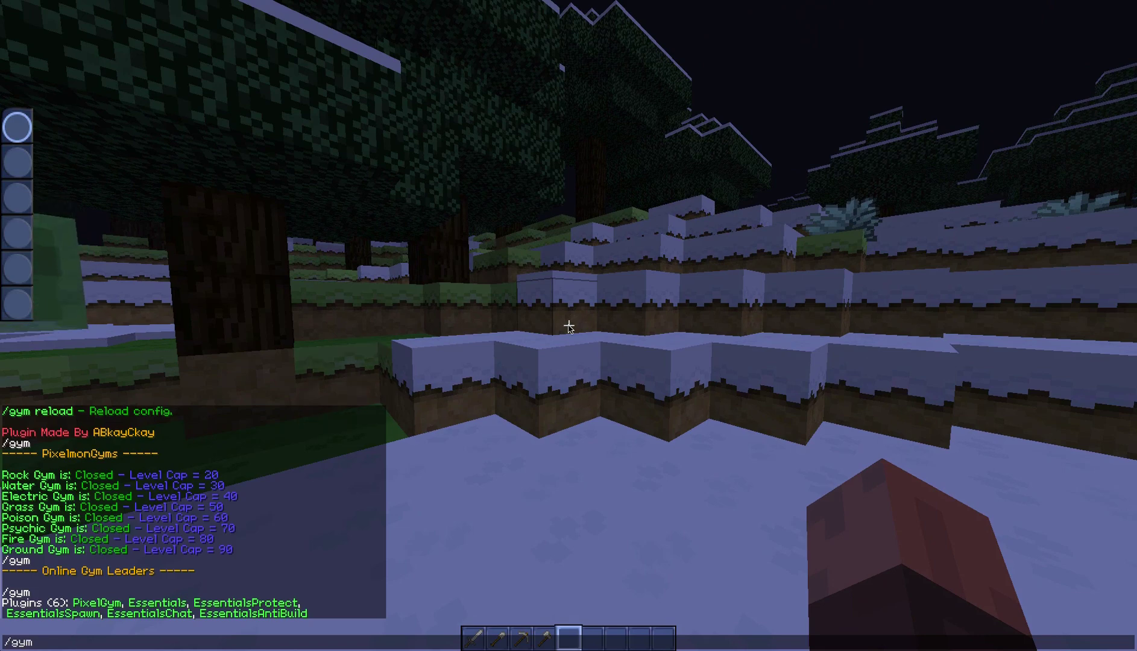
{"action": "key", "text": "Return"}
Run /gym rules in chat without a gym, and run it again for gym1 to list that gym's rules
{"action": "type", "text": "t/gym rules"}
{"action": "key", "text": "Return"}
{"action": "key", "text": "t"}
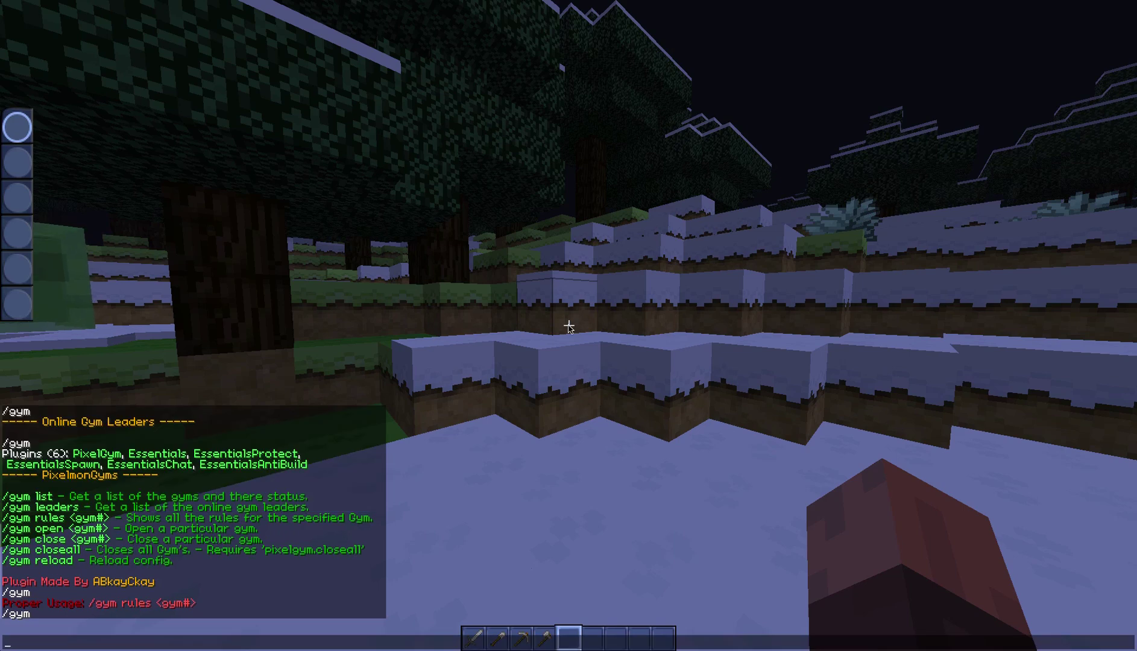
{"action": "key", "text": "Up"}
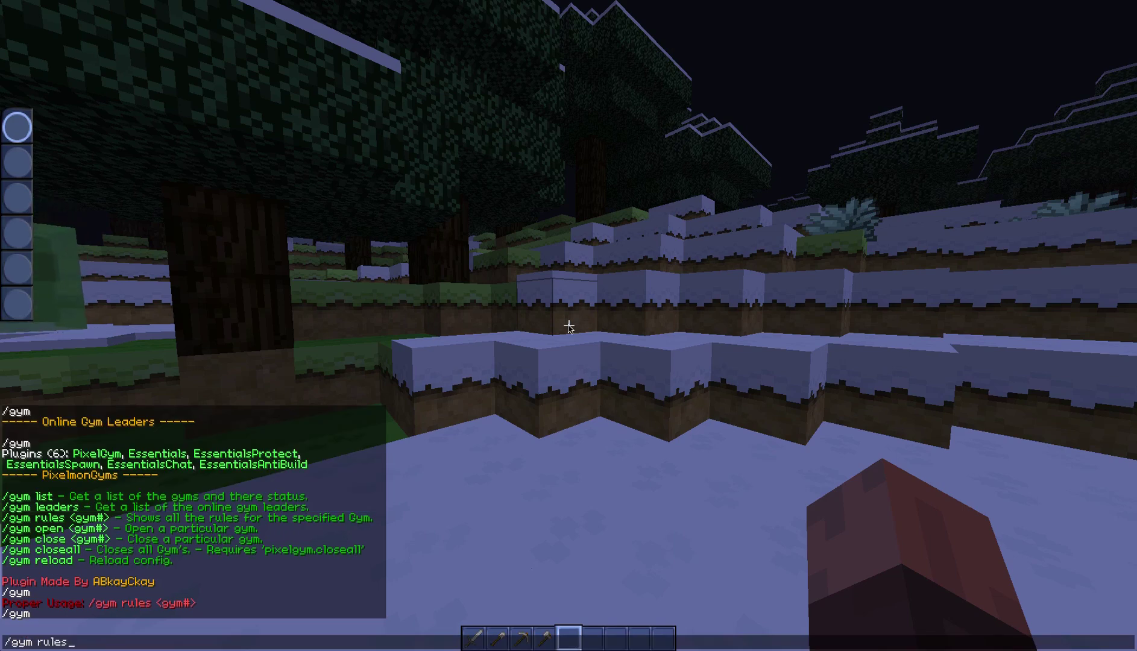
{"action": "type", "text": "gym1"}
{"action": "key", "text": "Return"}
Run /gym rules gym2 in chat to list the second gym's rules
{"action": "key", "text": "t"}
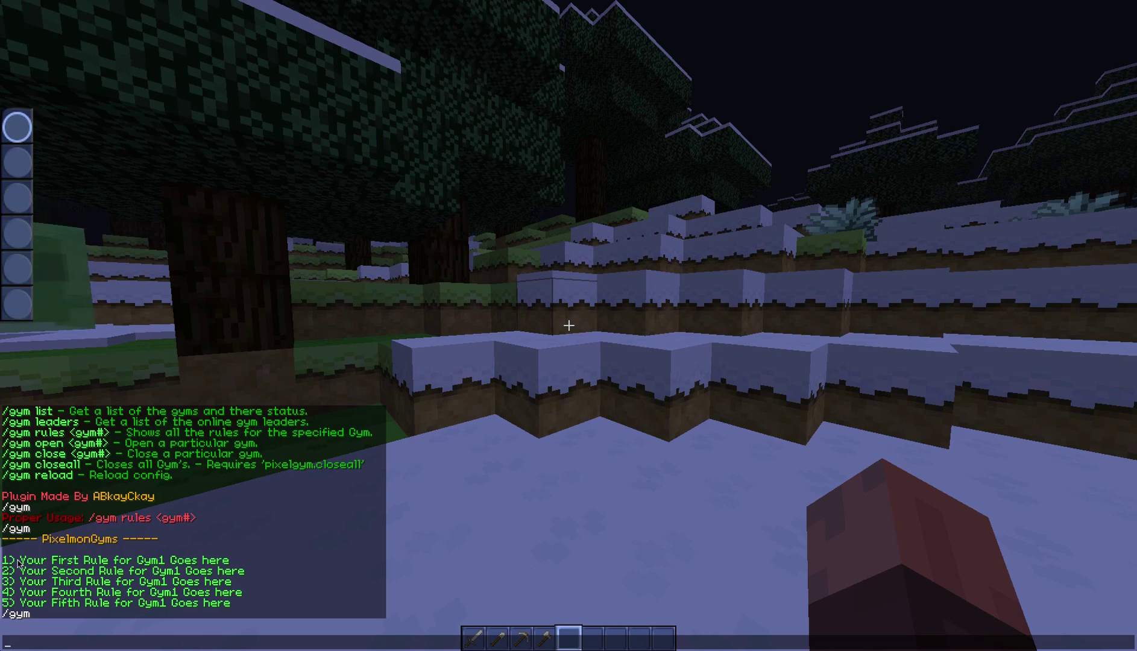
{"action": "key", "text": "Up"}
{"action": "key", "text": "Return"}
{"action": "key", "text": "t"}
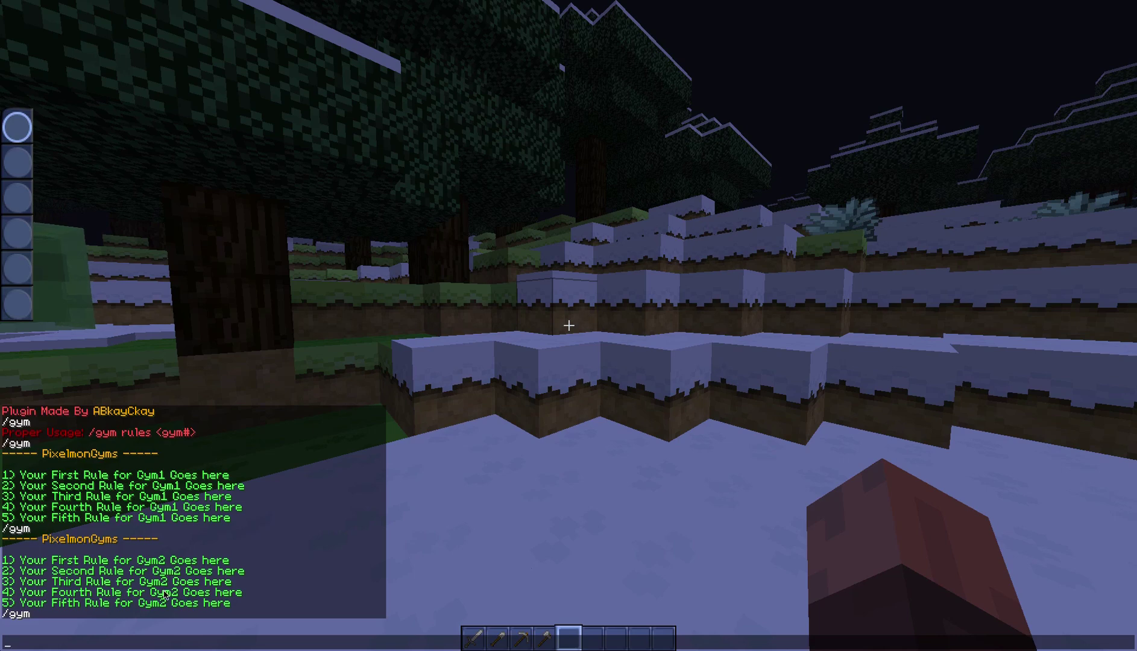
{"action": "key", "text": "Escape"}
Review the /gym command help in the earlier chat output
{"action": "key", "text": "t"}
{"action": "key", "text": "Up"}
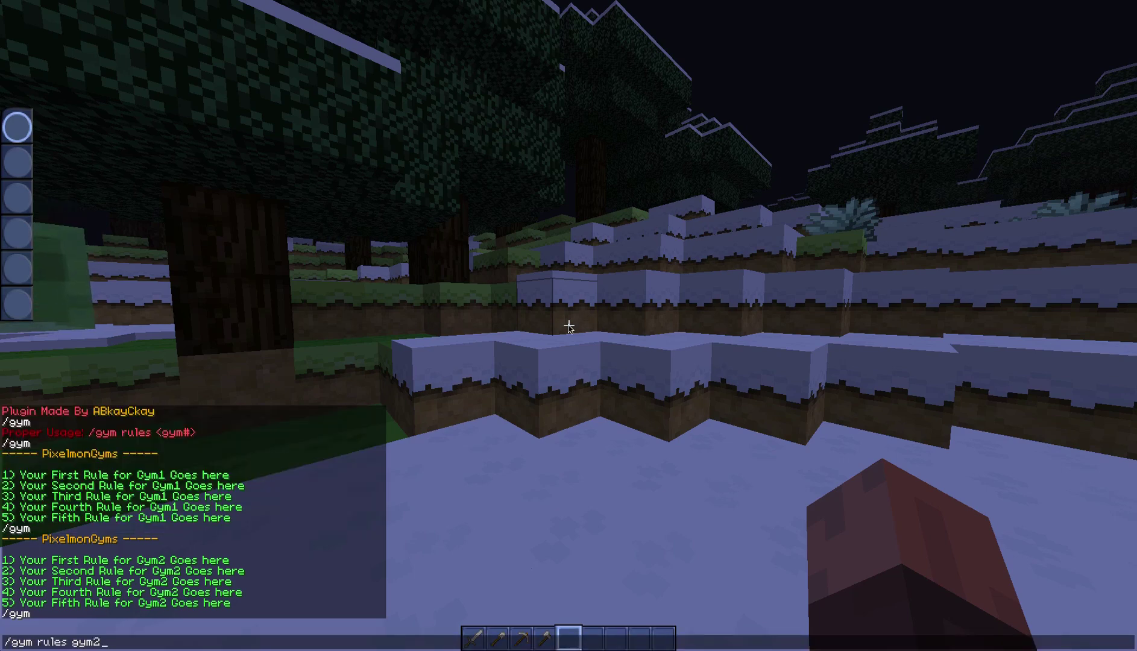
{"action": "key", "text": "BackSpace"}
{"action": "key", "text": "BackSpace"}
{"action": "key", "text": "BackSpace"}
{"action": "key", "text": "BackSpace"}
{"action": "scroll", "coordinate": [626, 307], "scroll_direction": "up", "scroll_amount": 2}
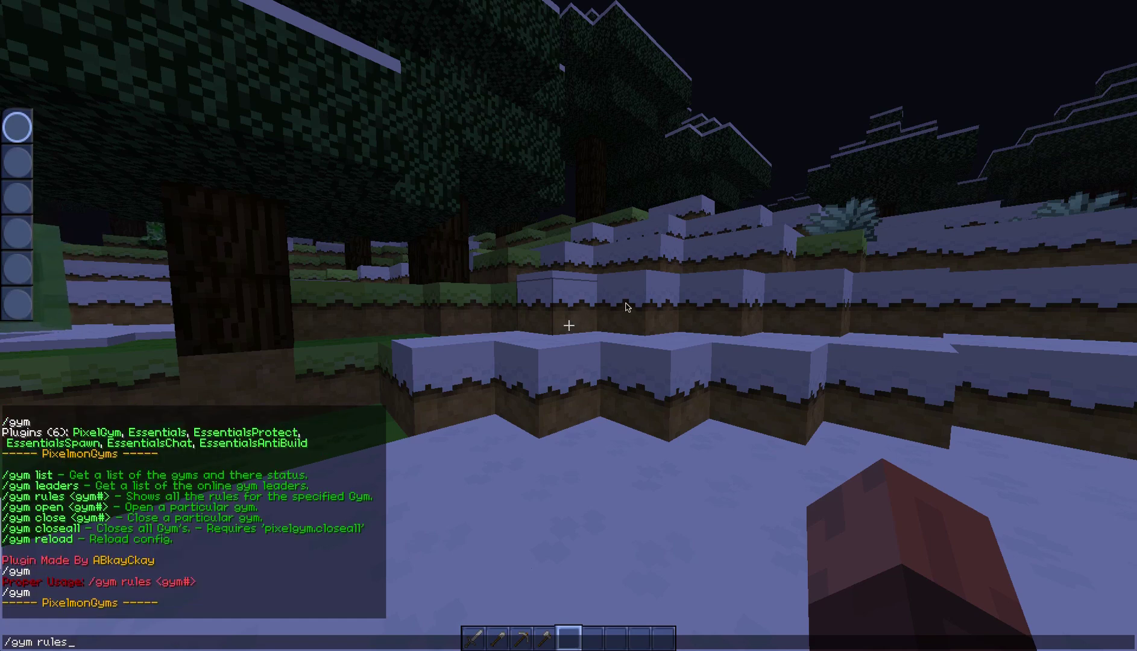
{"action": "scroll", "coordinate": [626, 307], "scroll_direction": "down", "scroll_amount": 2}
{"action": "key", "text": "Escape"}
Run /gym open gym1 in chat to open the Rock gym
{"action": "key", "text": "slash"}
{"action": "type", "text": "gym open gym1"}
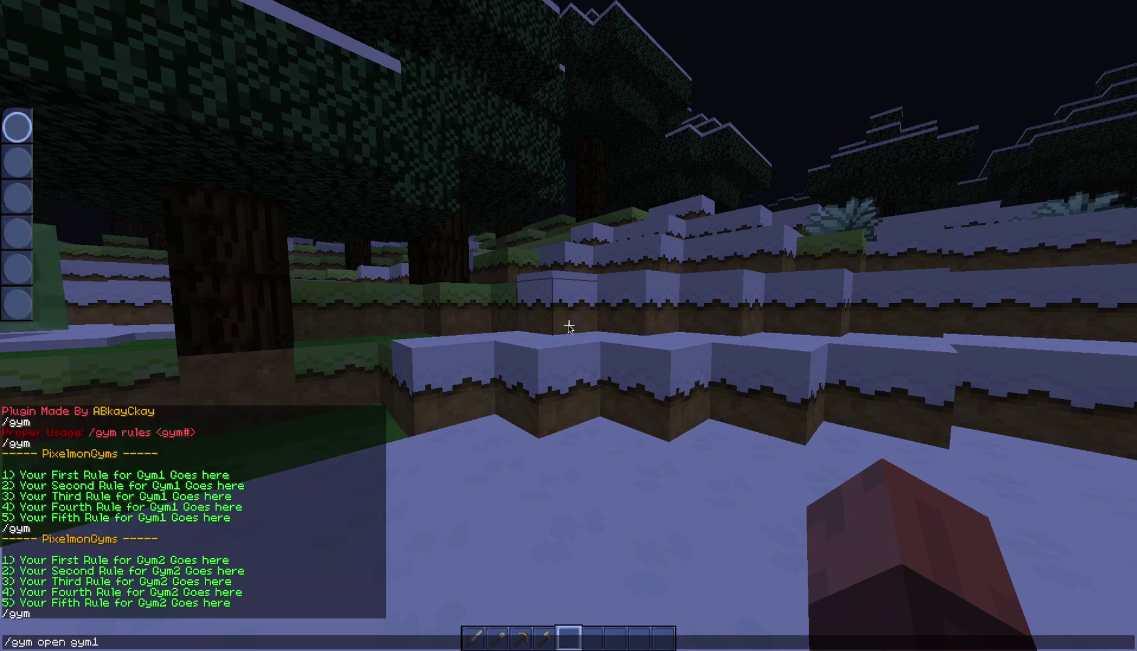
{"action": "key", "text": "Return"}
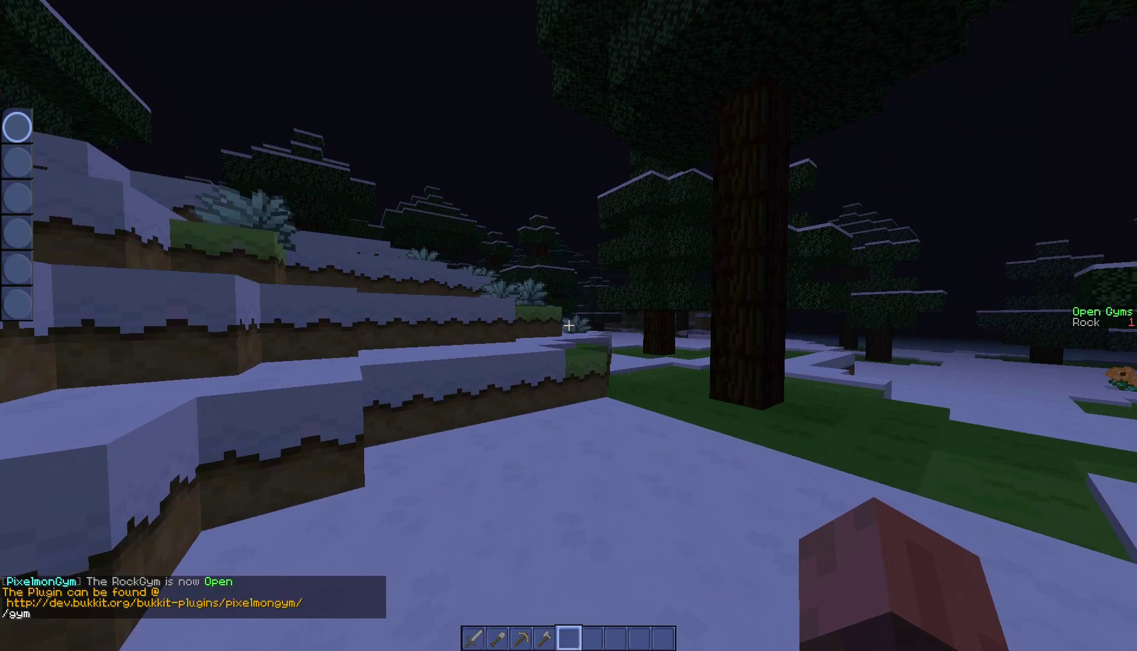
{"action": "key", "text": "t"}
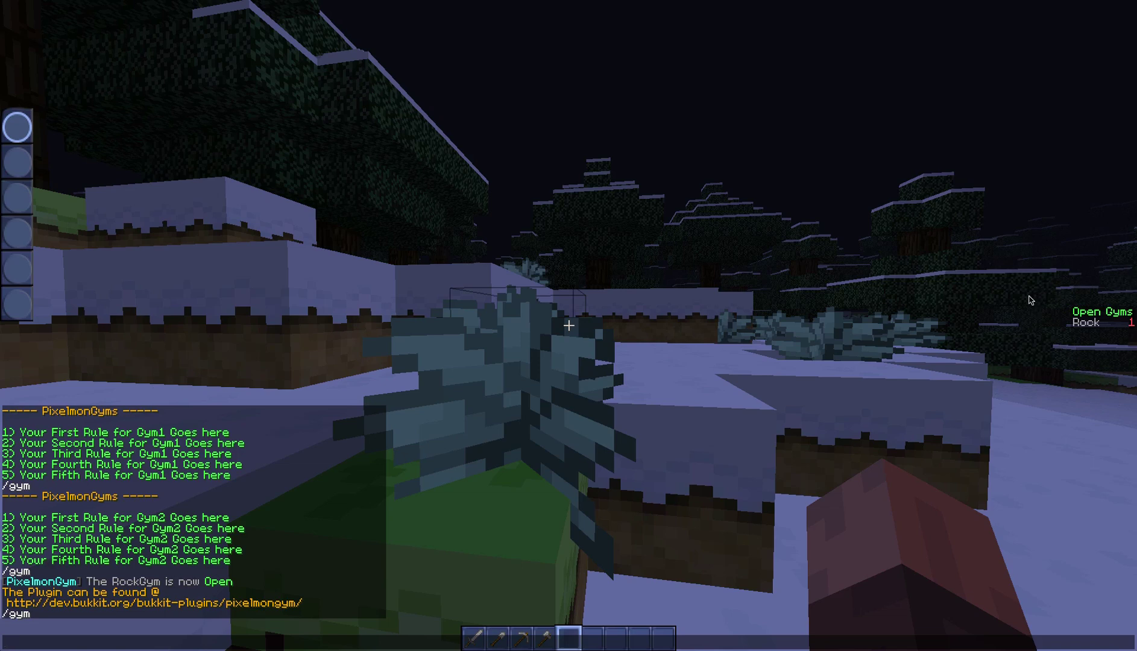
{"action": "key", "text": "Escape"}
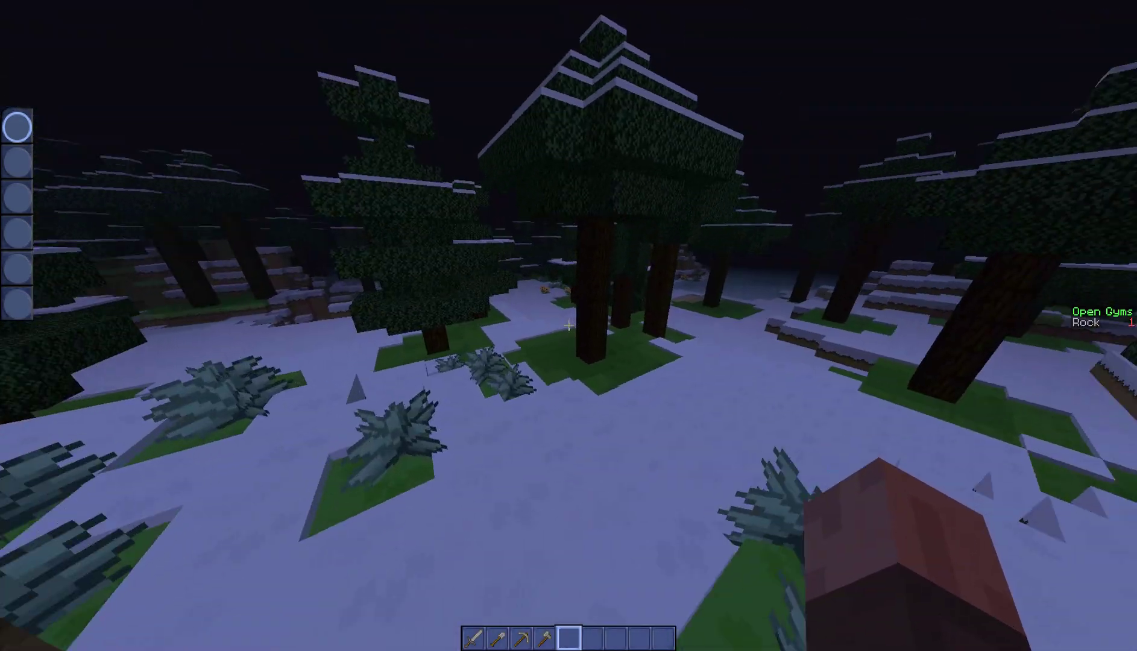
{"action": "key", "text": "w"}
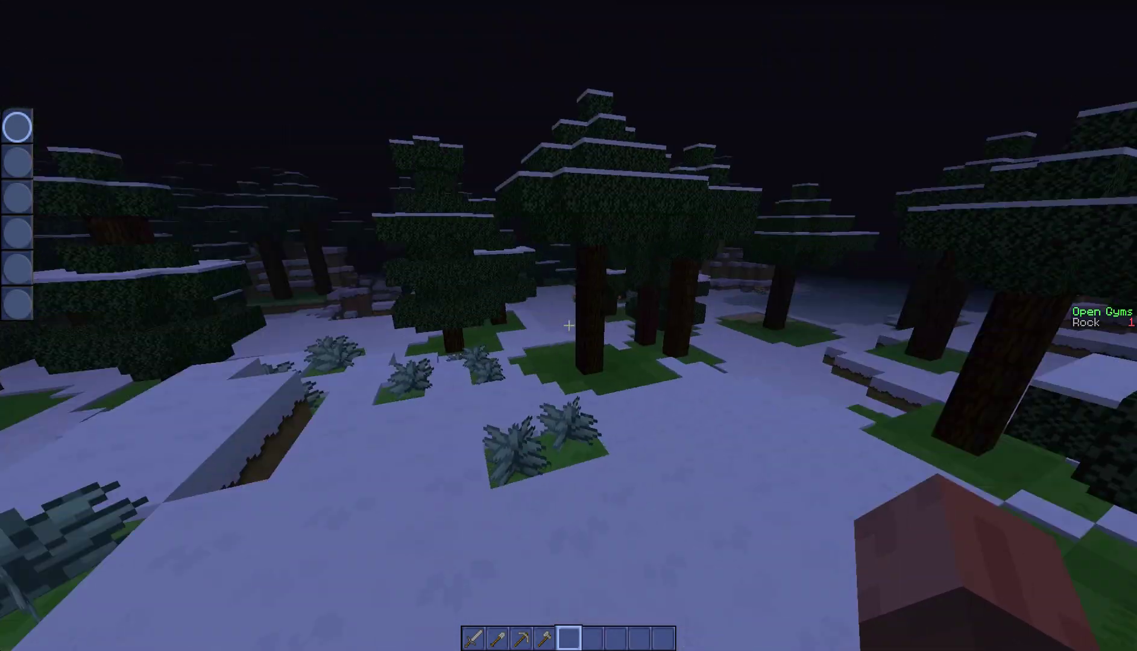
{"action": "key", "text": "w"}
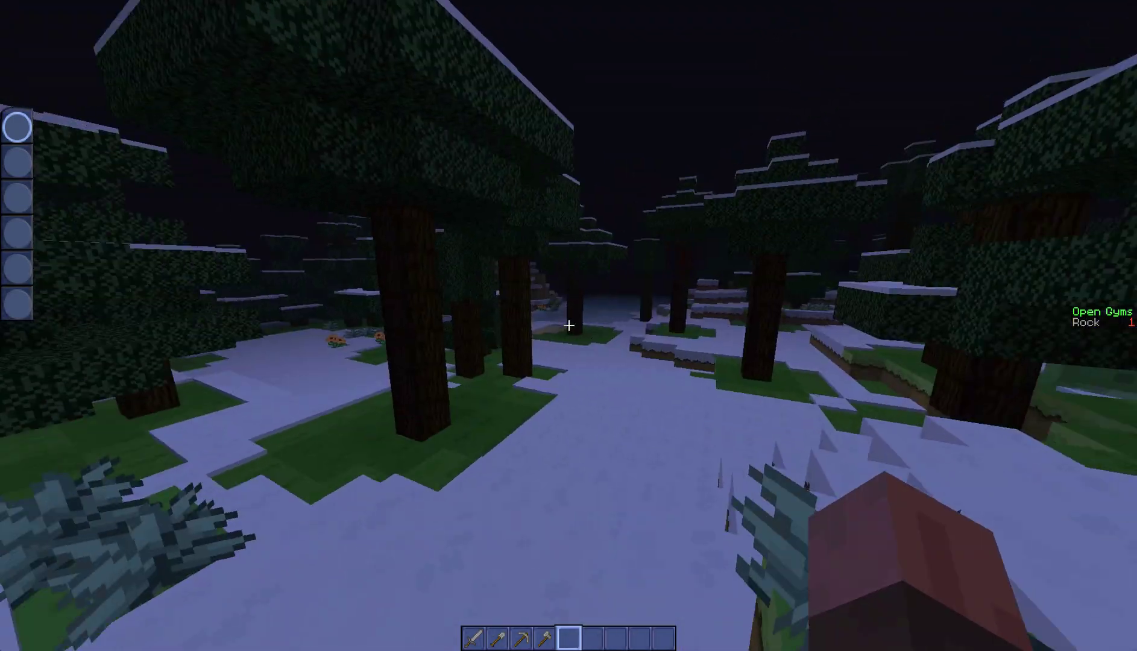
{"action": "key", "text": "w"}
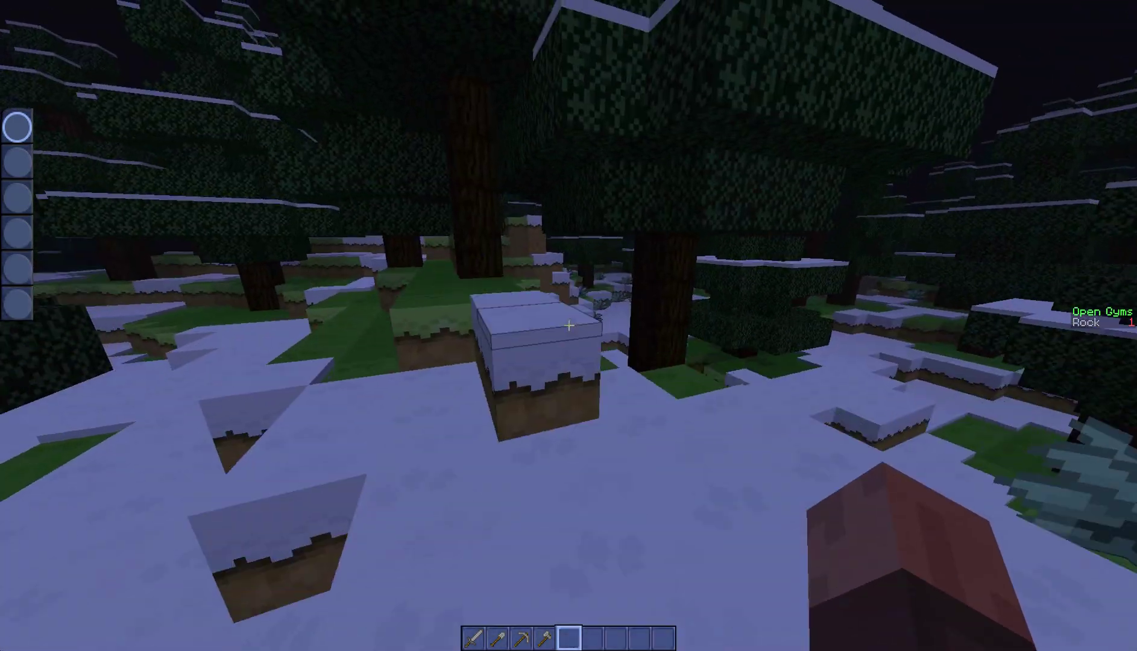
{"action": "key", "text": "w"}
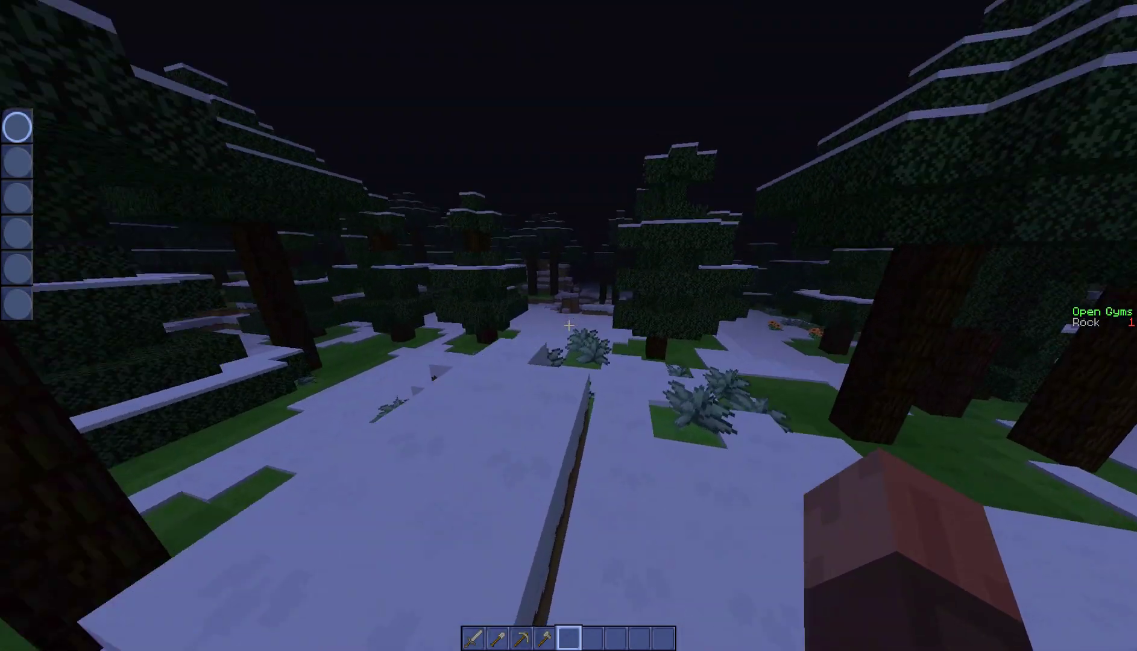
{"action": "key", "text": "w"}
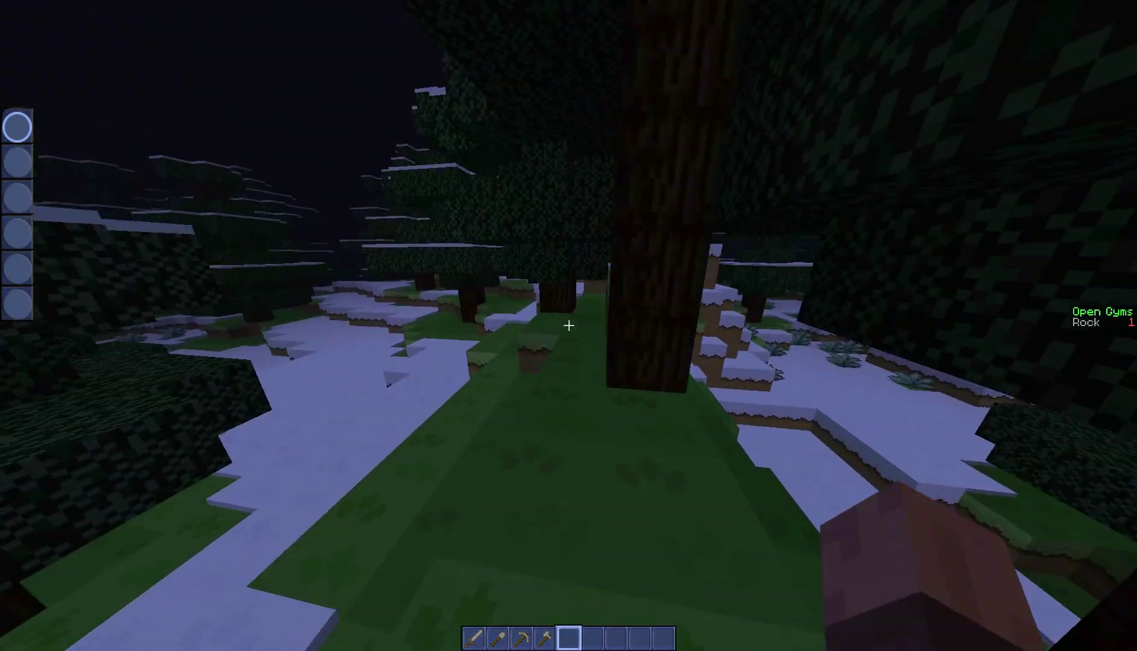
{"action": "key", "text": "w"}
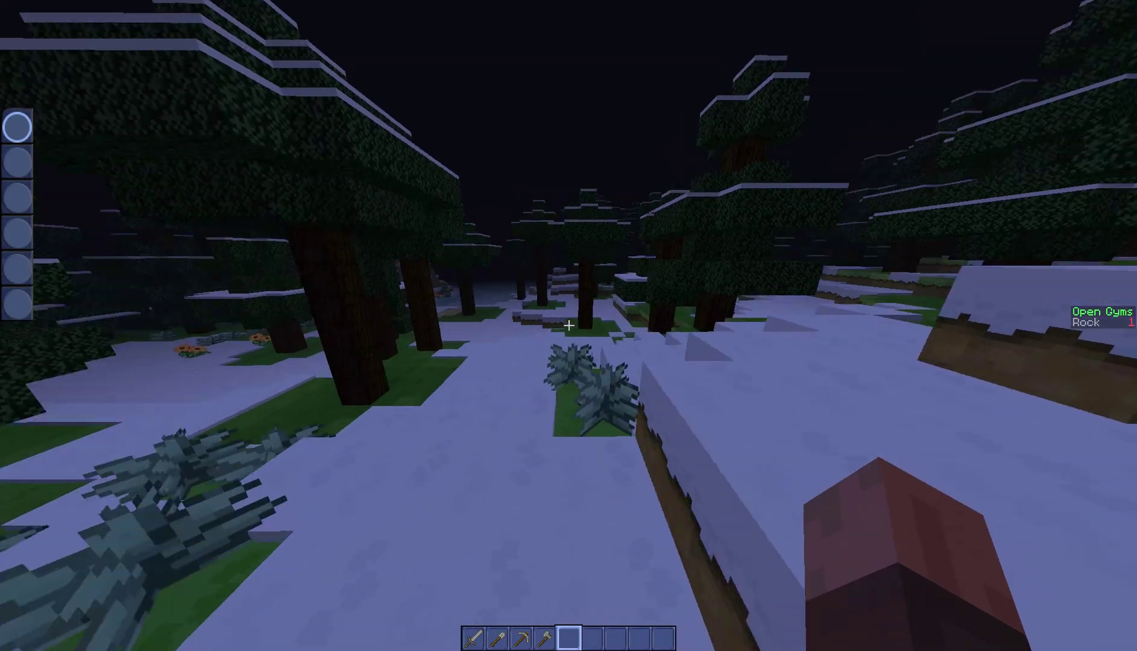
Run the /gym close command for gym1 in chat to close the Rock gym
{"action": "key", "text": "t"}
{"action": "key", "text": "Up"}
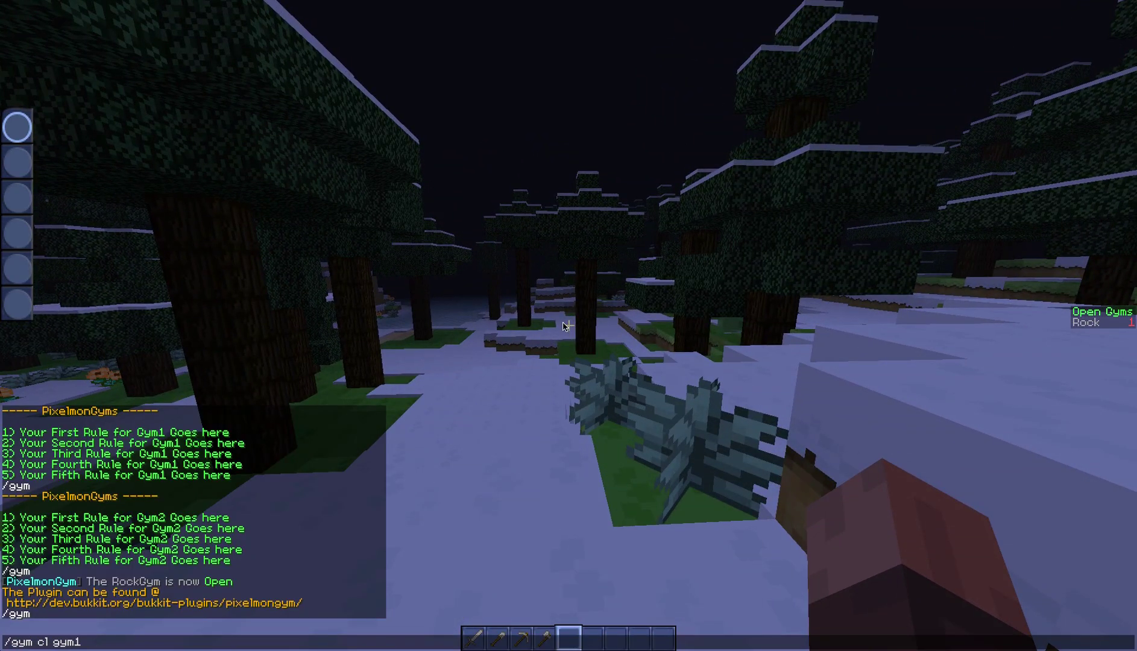
{"action": "key", "text": "Return"}
{"action": "key", "text": "w"}
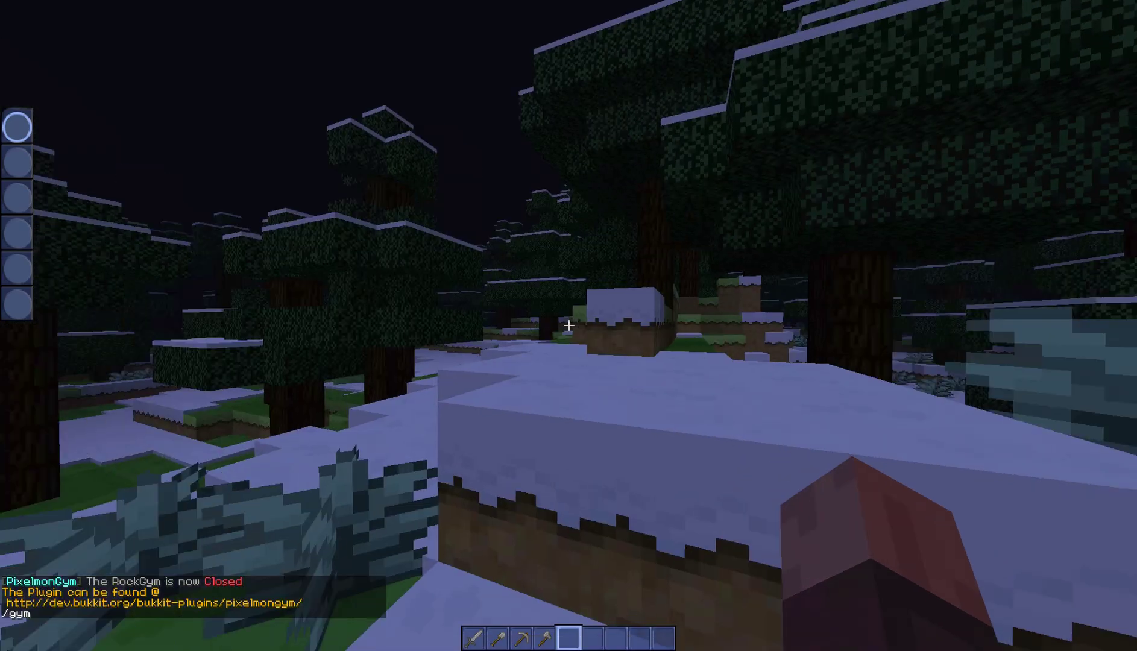
{"action": "key", "text": "w"}
{"action": "key", "text": "w"}
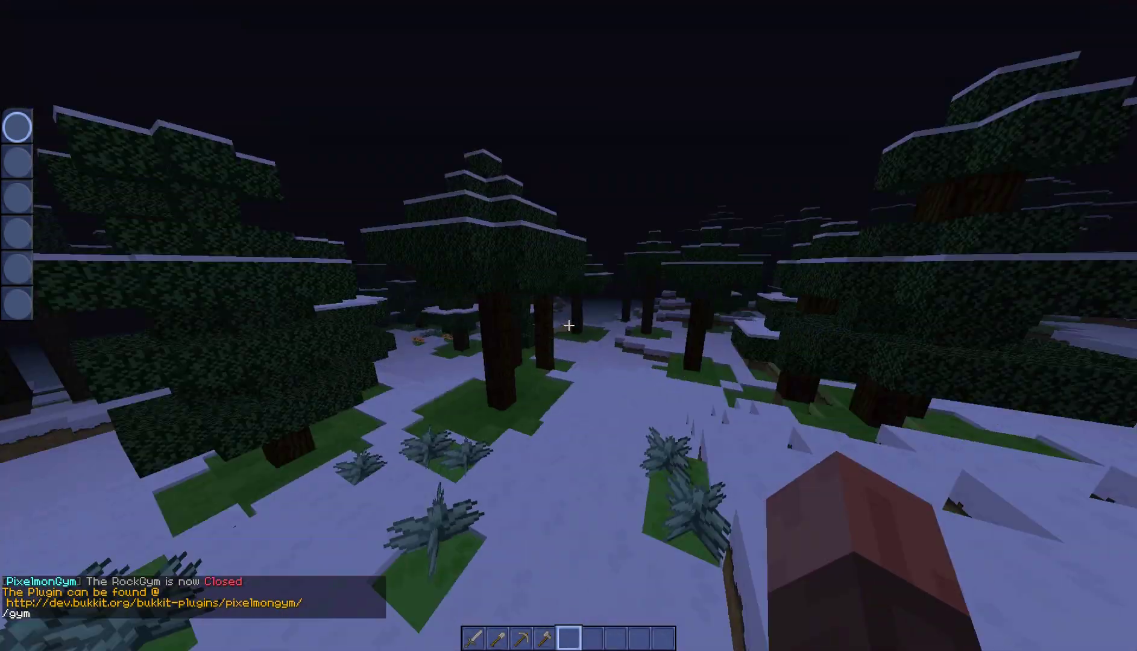
Reopen the Rock gym with /gym open gym1 and open the Water gym with /gym open gym2
{"action": "type", "text": "t"}
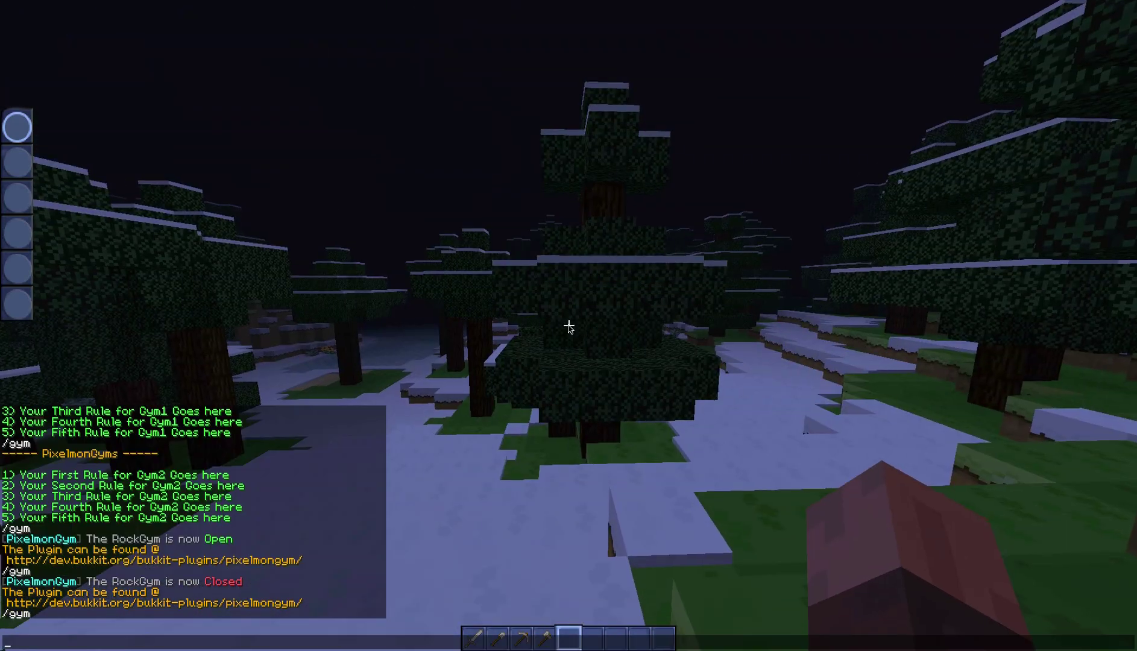
{"action": "type", "text": "/gym open gym1"}
{"action": "key", "text": "Return"}
{"action": "key", "text": "t"}
{"action": "key", "text": "Up"}
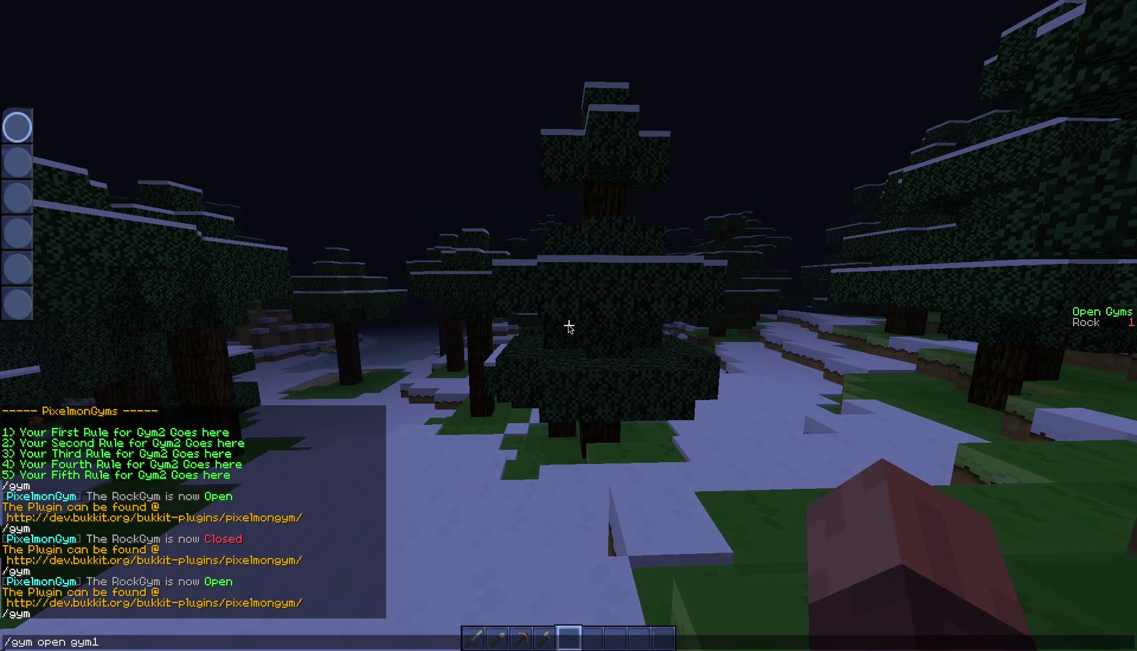
{"action": "type", "text": "2"}
{"action": "key", "text": "Return"}
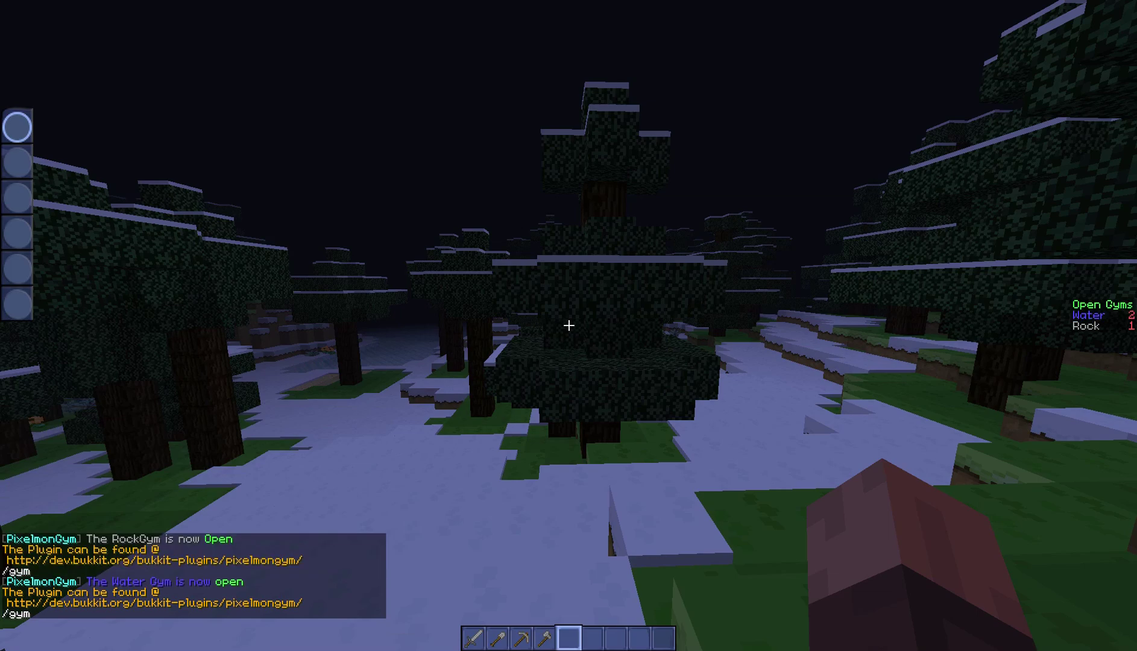
Run /gym open gym1 once more to announce the Rock gym as open
{"action": "key", "text": "w"}
{"action": "key", "text": "t"}
{"action": "key", "text": "Up"}
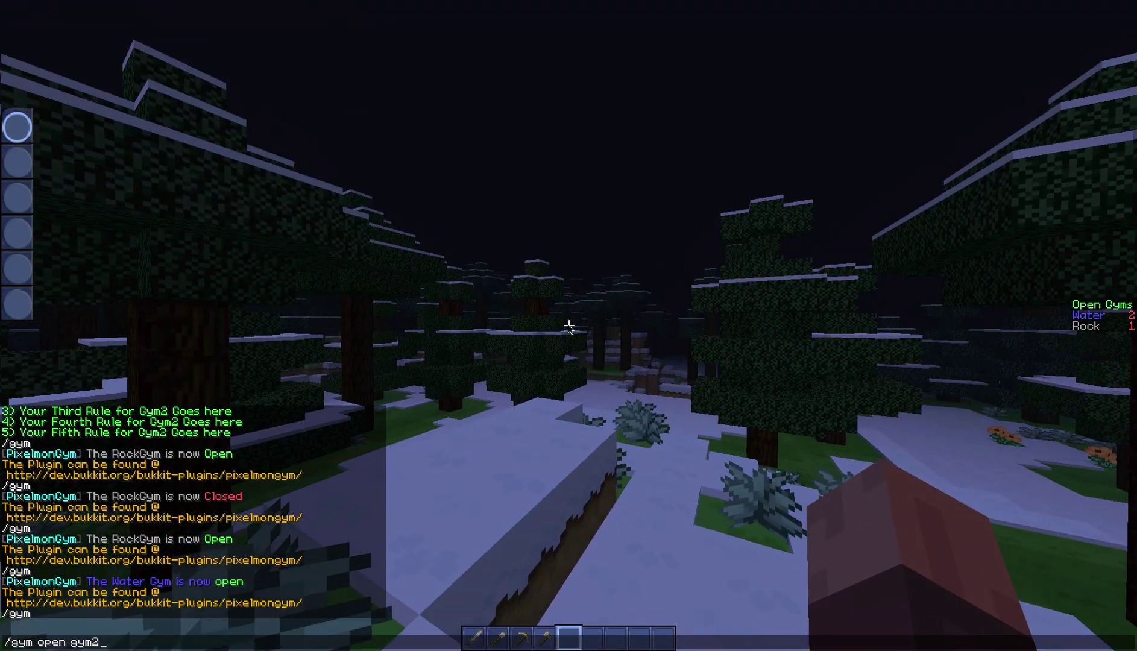
{"action": "type", "text": "1"}
{"action": "key", "text": "Return"}
{"action": "key", "text": "w"}
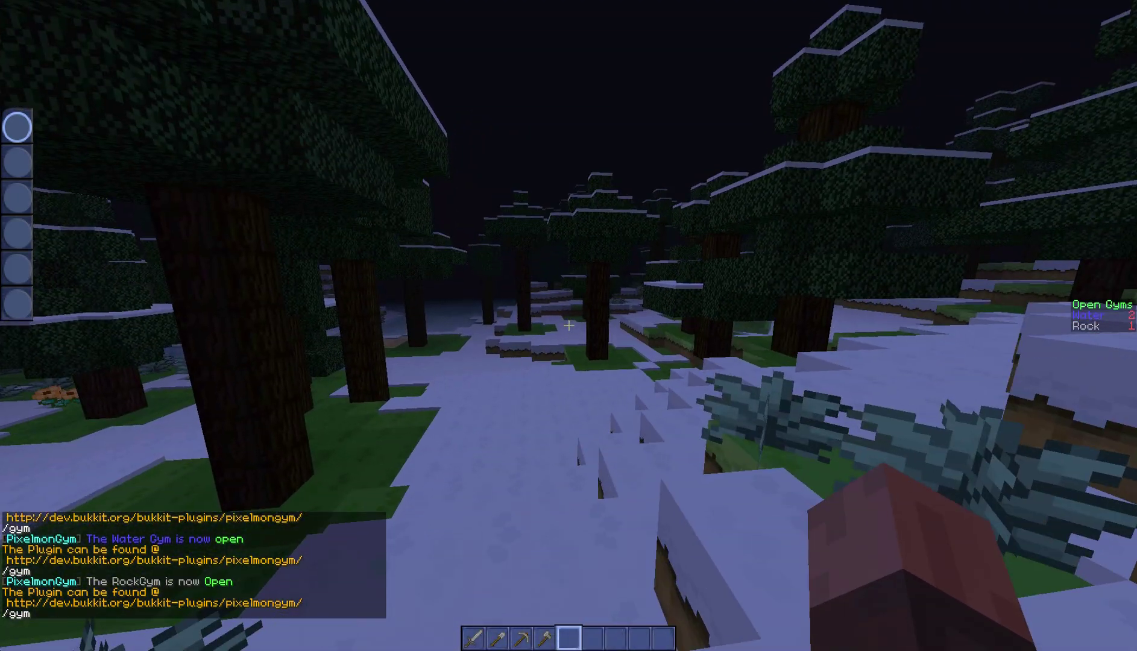
Close the Rock gym with /gym close gym1, leaving the Water gym open
{"action": "key", "text": "t"}
{"action": "key", "text": "Up"}
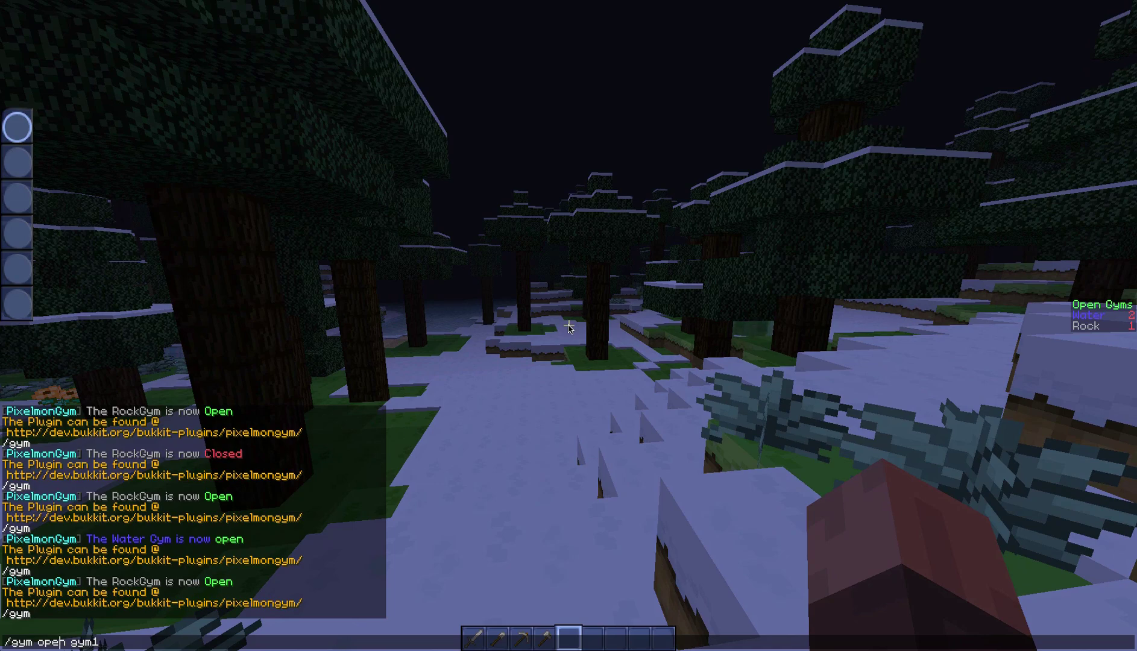
{"action": "type", "text": "close"}
{"action": "key", "text": "Return"}
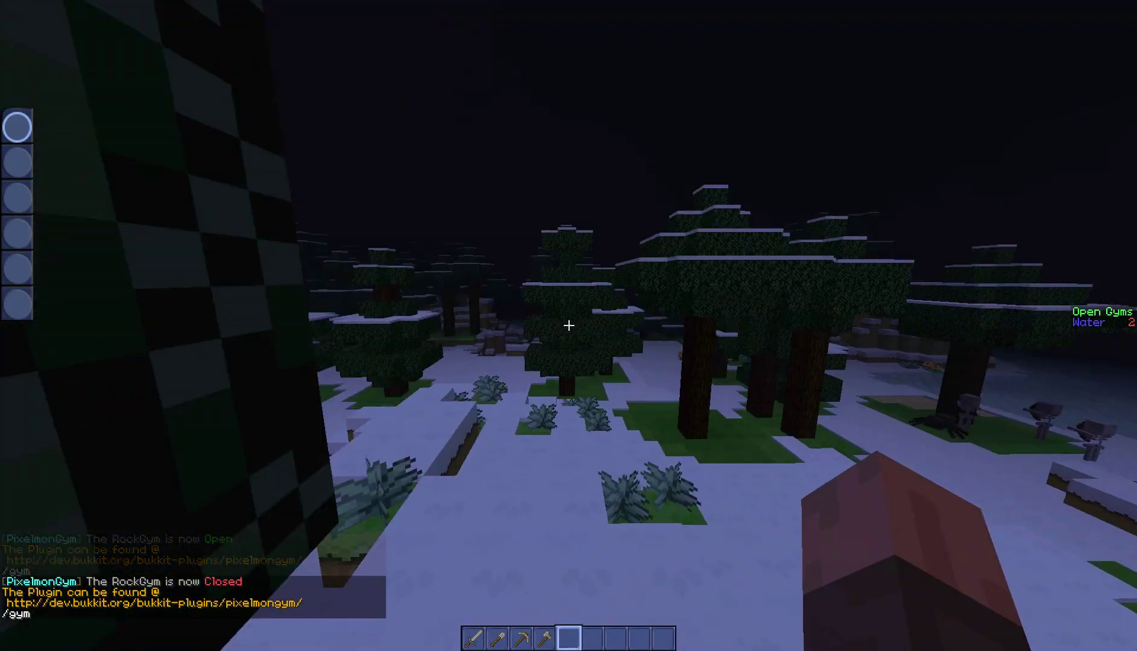
{"action": "key", "text": "t"}
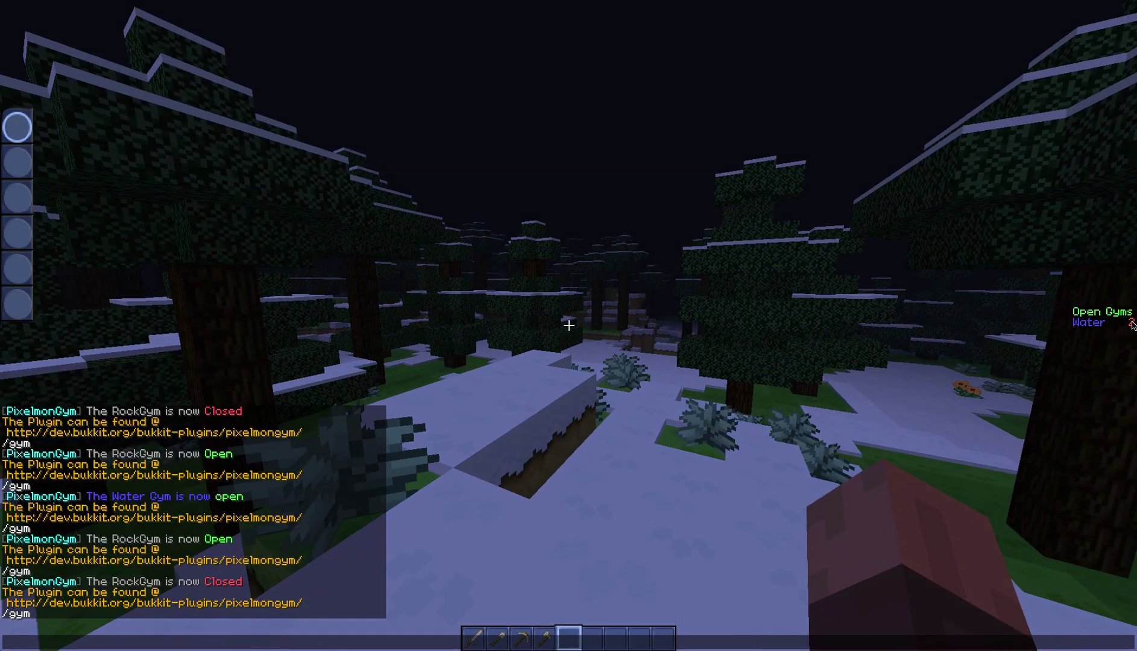
{"action": "key", "text": "Escape"}
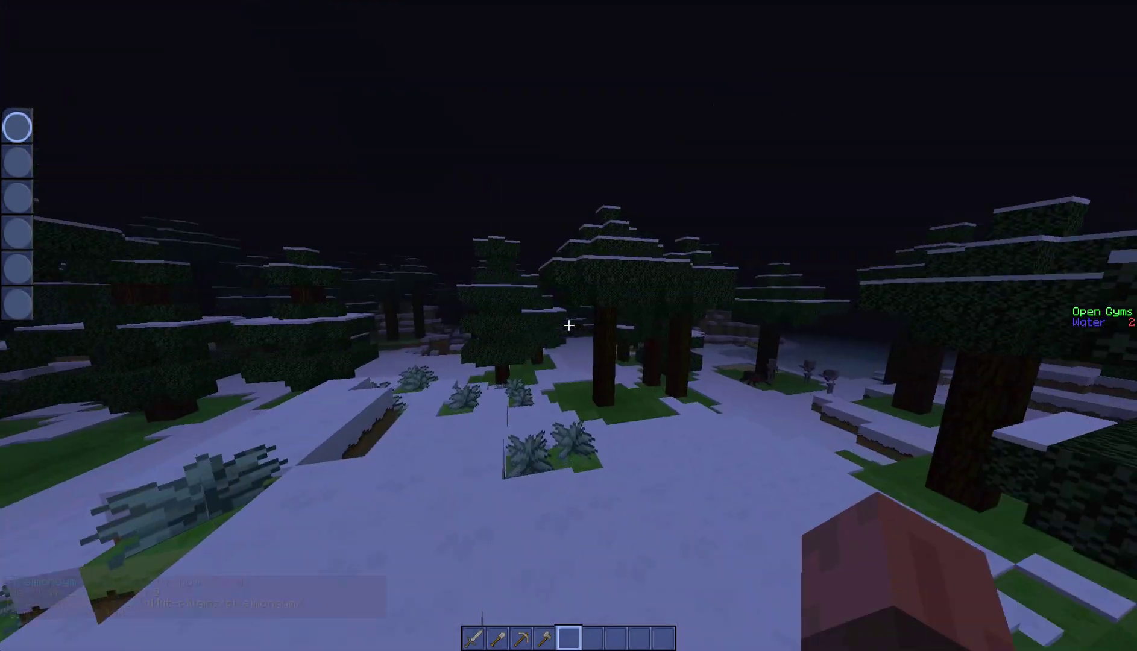
{"action": "key", "text": "slash"}
{"action": "type", "text": "gym c"}
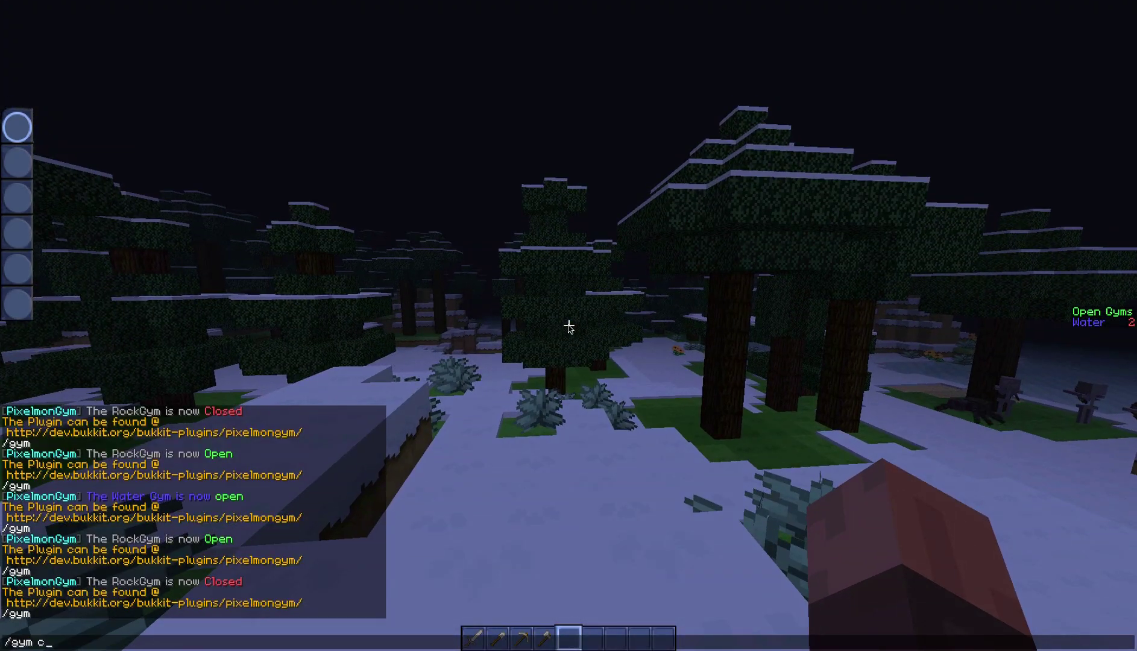
{"action": "key", "text": "Escape"}
Open the Poison gym by running the /gym open command in chat
{"action": "key", "text": "slash"}
{"action": "type", "text": "gym open"}
{"action": "type", "text": " poison"}
{"action": "key", "text": "Return"}
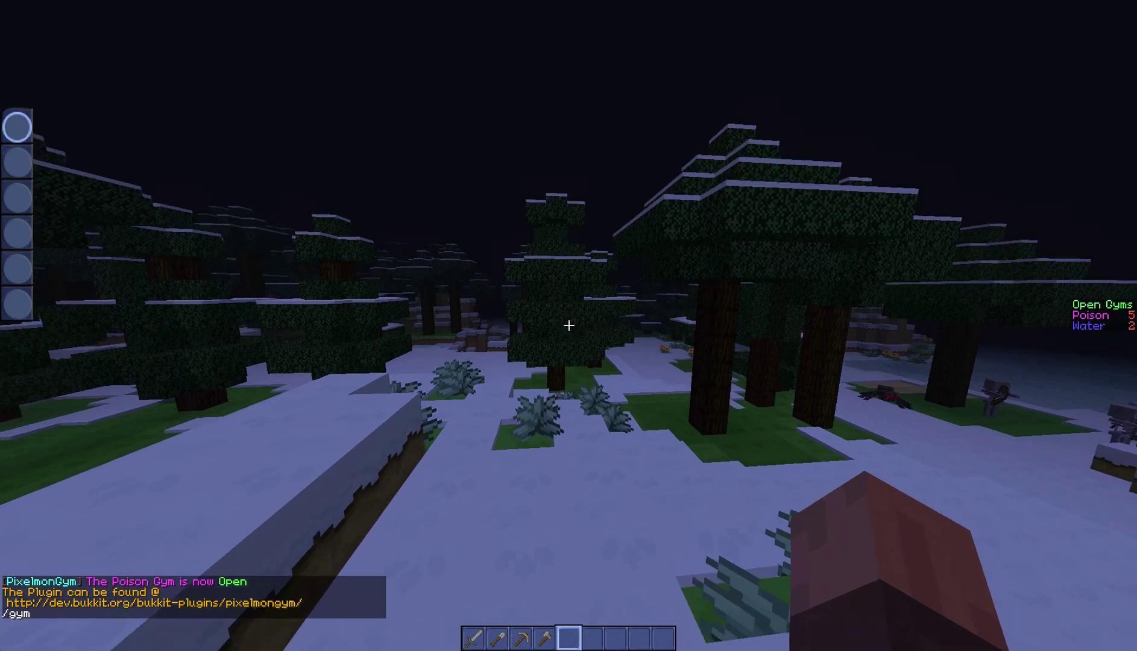
Close every open gym at once with /gym closeall
{"action": "key", "text": "t"}
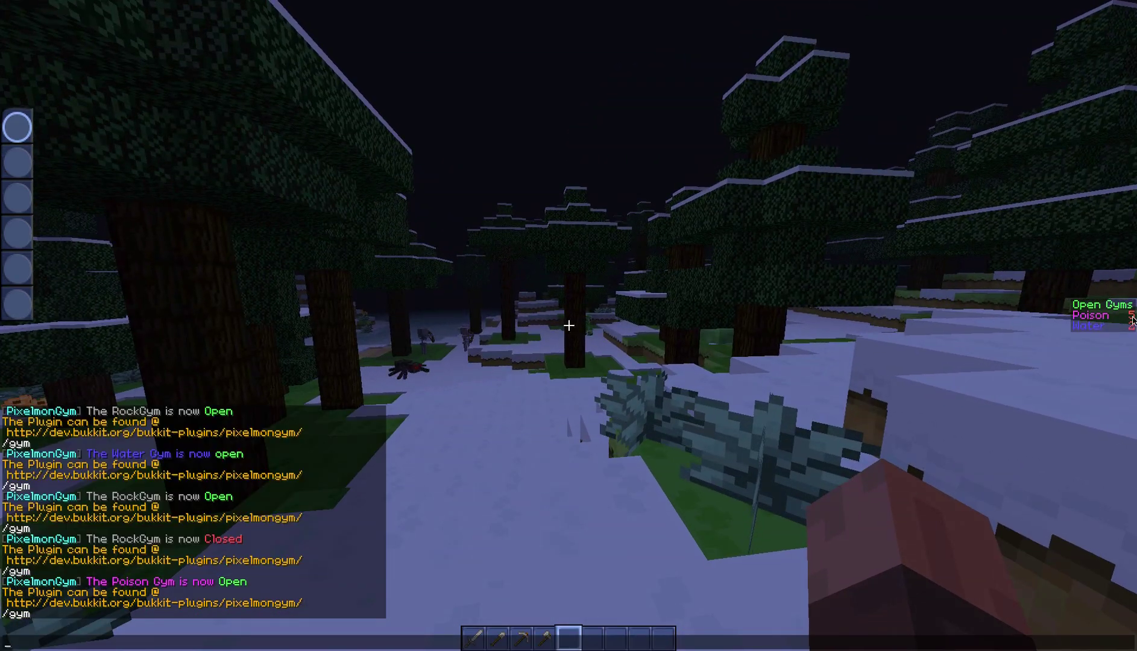
{"action": "key", "text": "Escape"}
{"action": "type", "text": "/gym"}
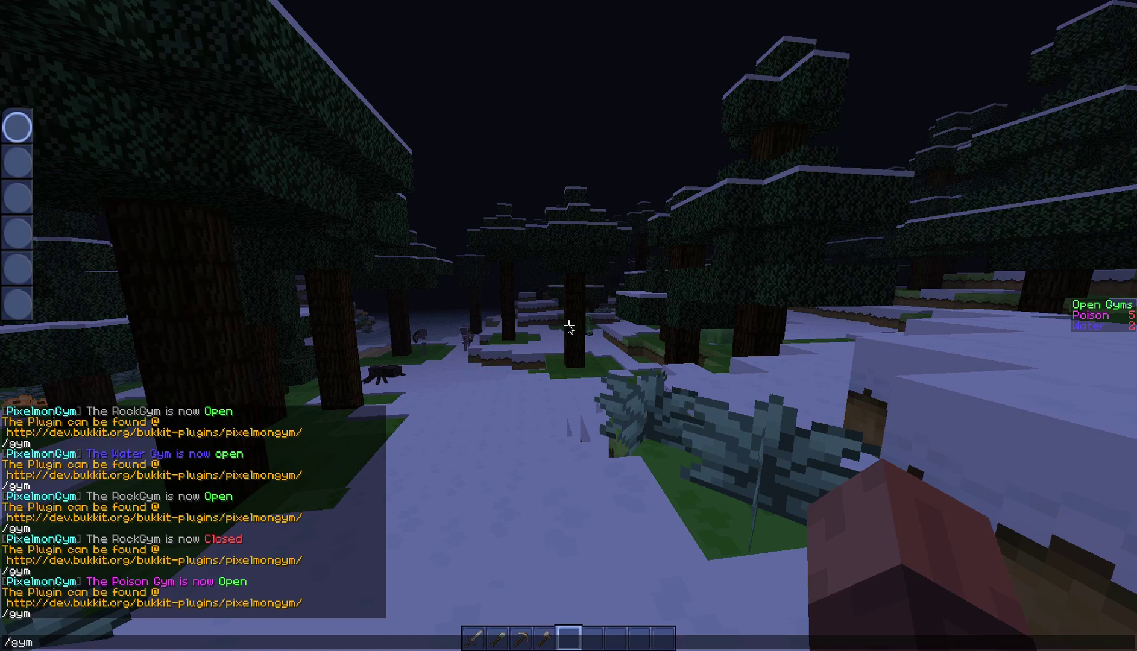
{"action": "type", "text": " closeall"}
{"action": "key", "text": "Return"}
{"action": "key", "text": "l"}
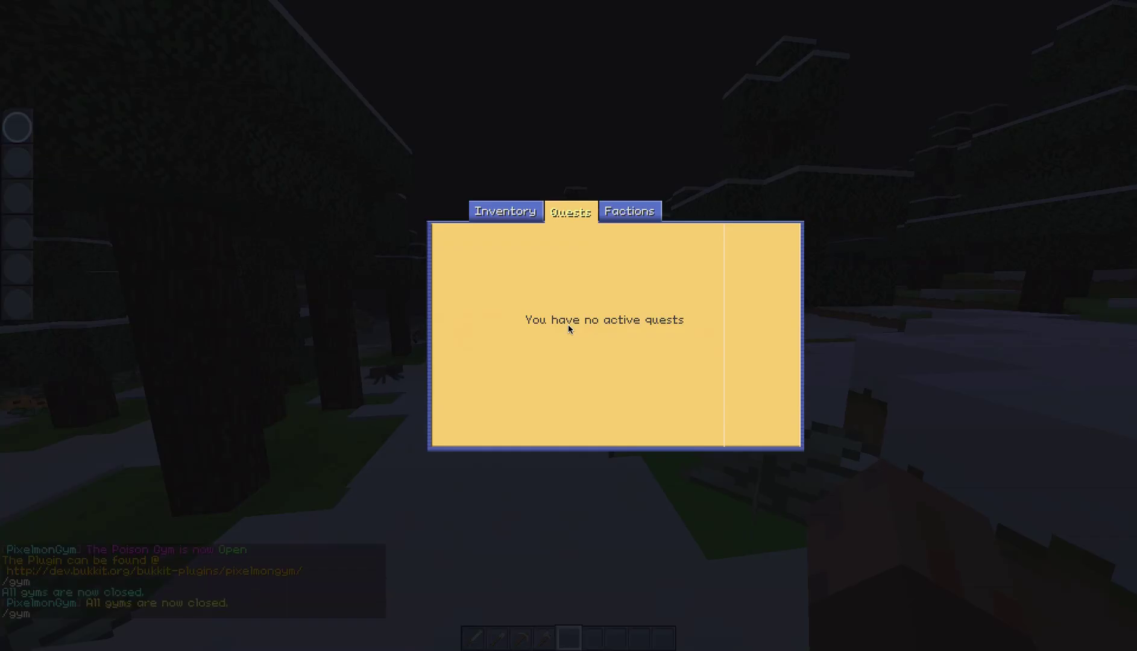
{"action": "key", "text": "Escape"}
{"action": "key", "text": "t"}
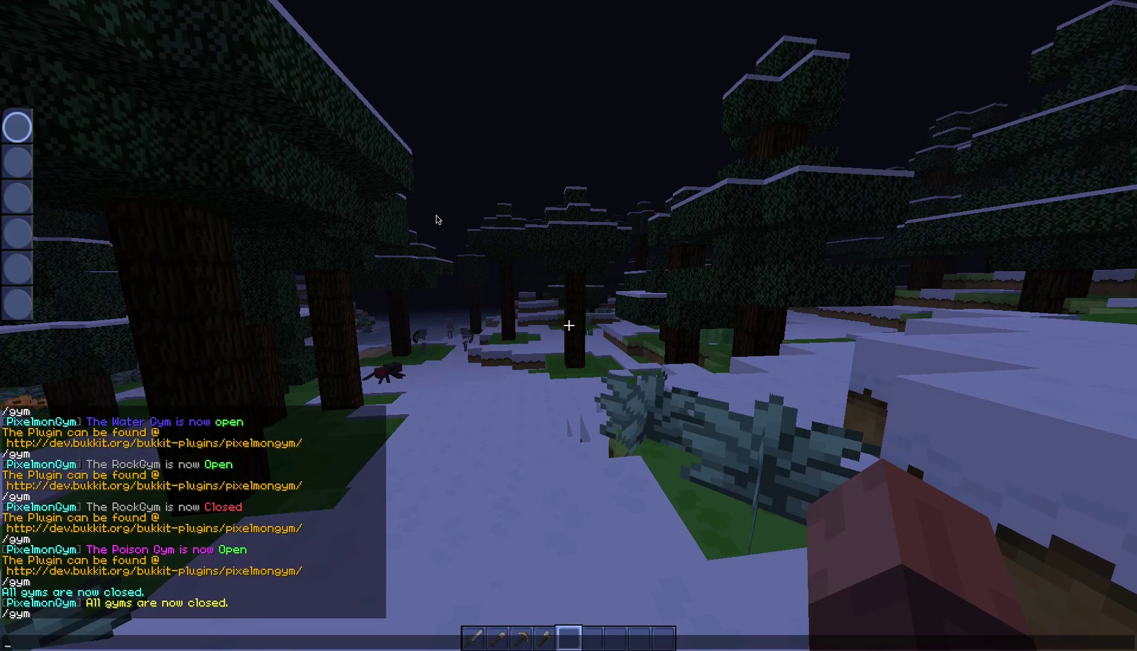
{"action": "key", "text": "Escape"}
{"action": "key", "text": "e"}
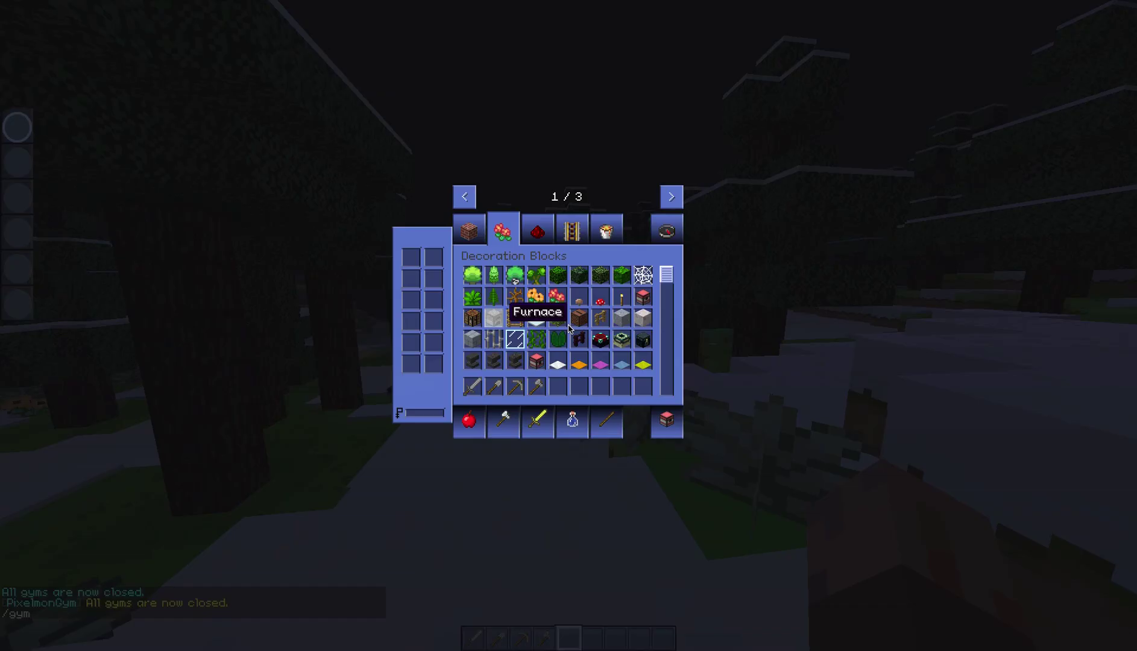
{"action": "left_click", "coordinate": [671, 197]}
{"action": "key", "text": "e"}
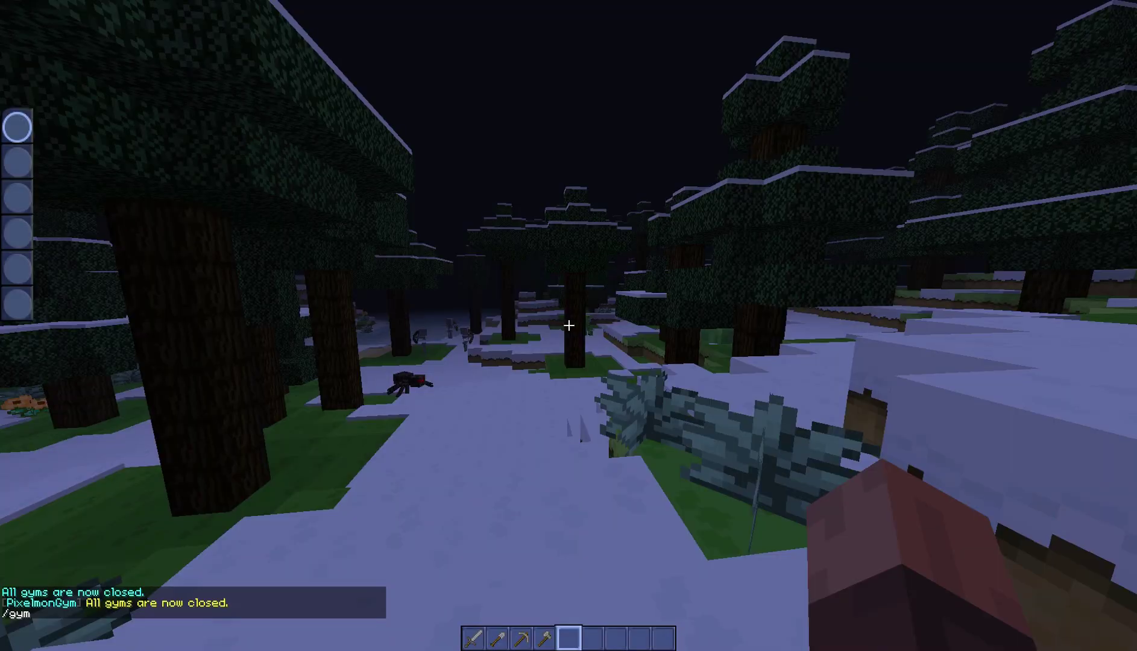
{"action": "key", "text": "w"}
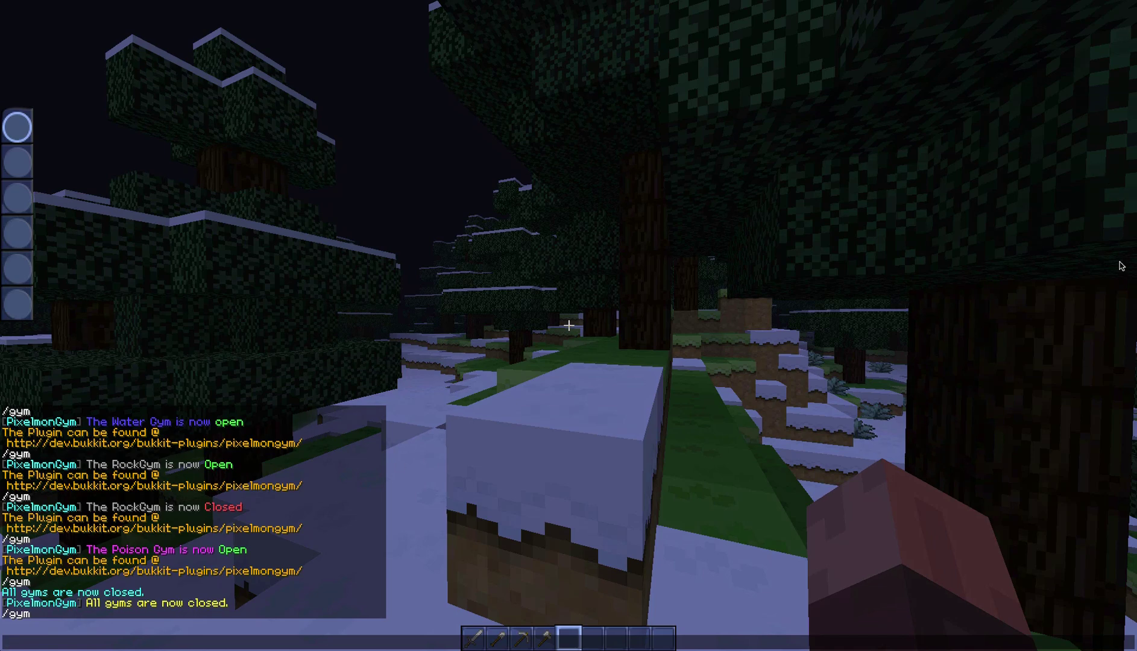
List all gyms with their status and level caps using /gym list, keeping the chat open to read them
{"action": "key", "text": "Escape"}
{"action": "type", "text": "tg"}
{"action": "type", "text": "ym 1"}
{"action": "key", "text": "Return"}
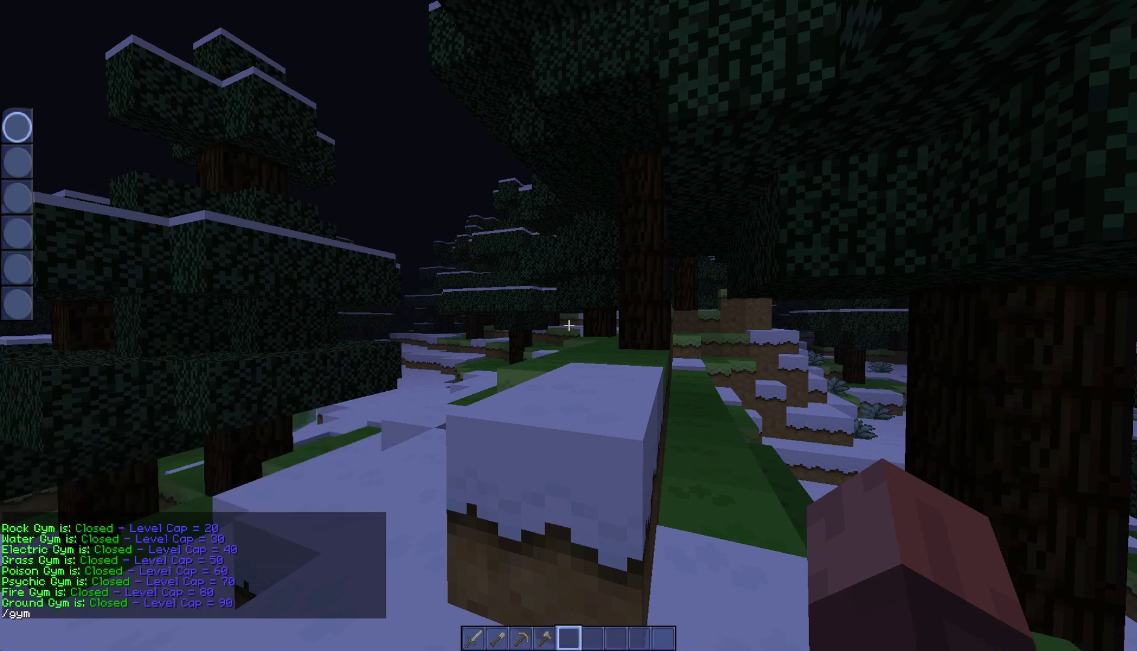
{"action": "key", "text": "t"}
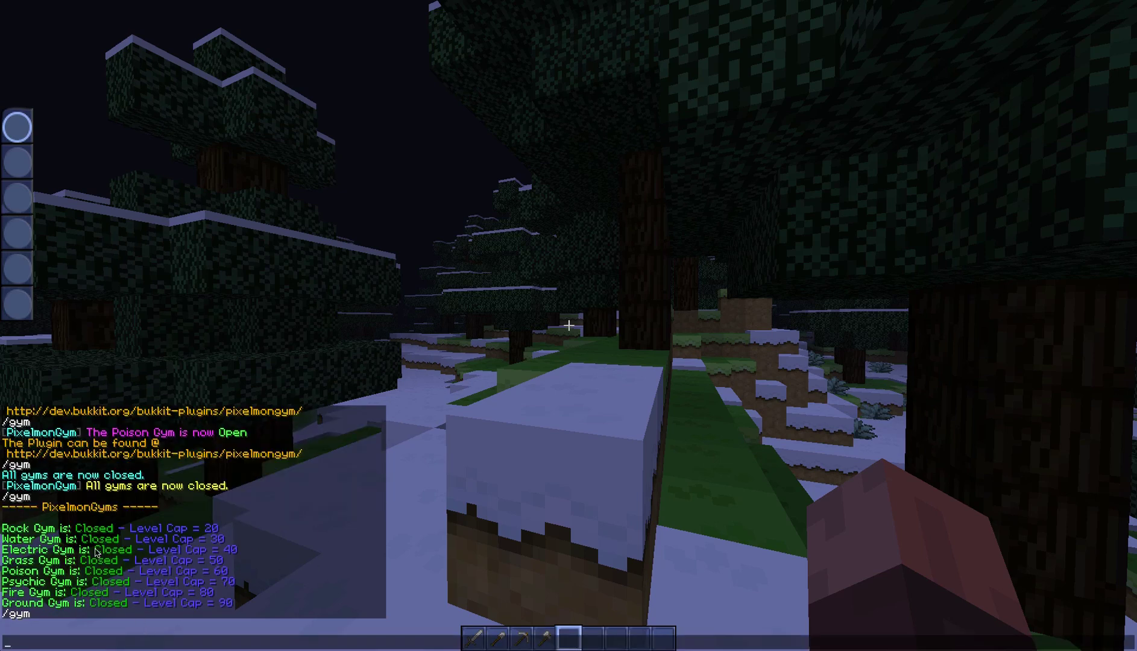
Open the Rock gym with /gym open gym1
{"action": "key", "text": "Escape"}
{"action": "type", "text": "t"}
{"action": "type", "text": "/gym open gym1"}
{"action": "key", "text": "Return"}
Rerun the earlier gym list command to check the Rock gym's status
{"action": "key", "text": "t"}
{"action": "key", "text": "Up"}
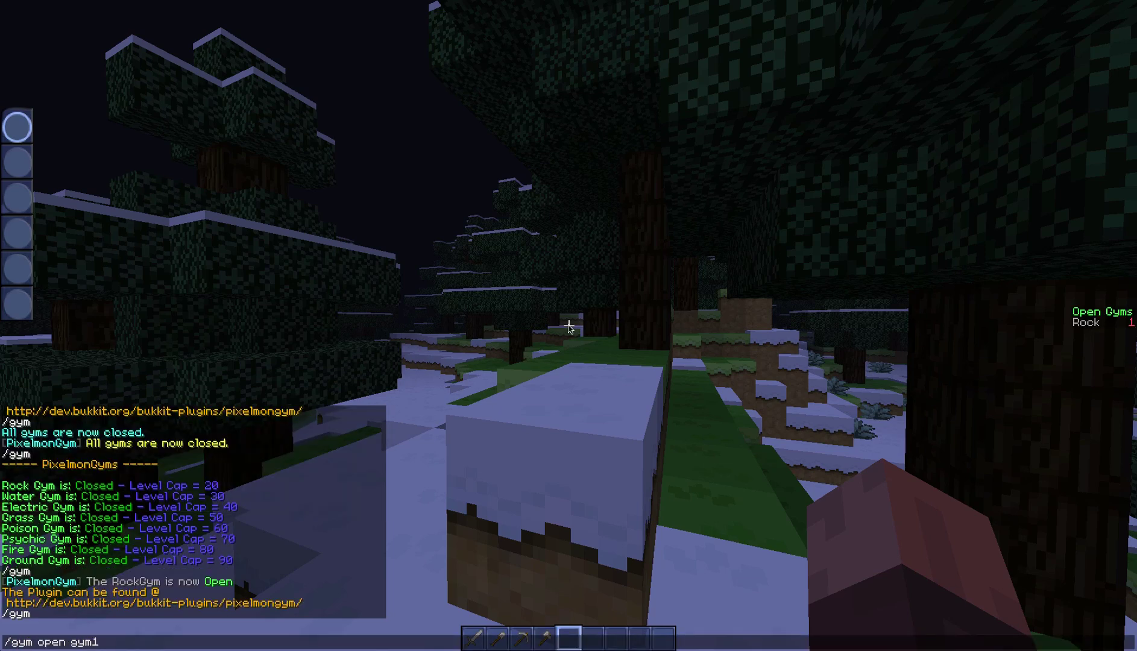
{"action": "key", "text": "Up"}
{"action": "key", "text": "Return"}
{"action": "key", "text": "t"}
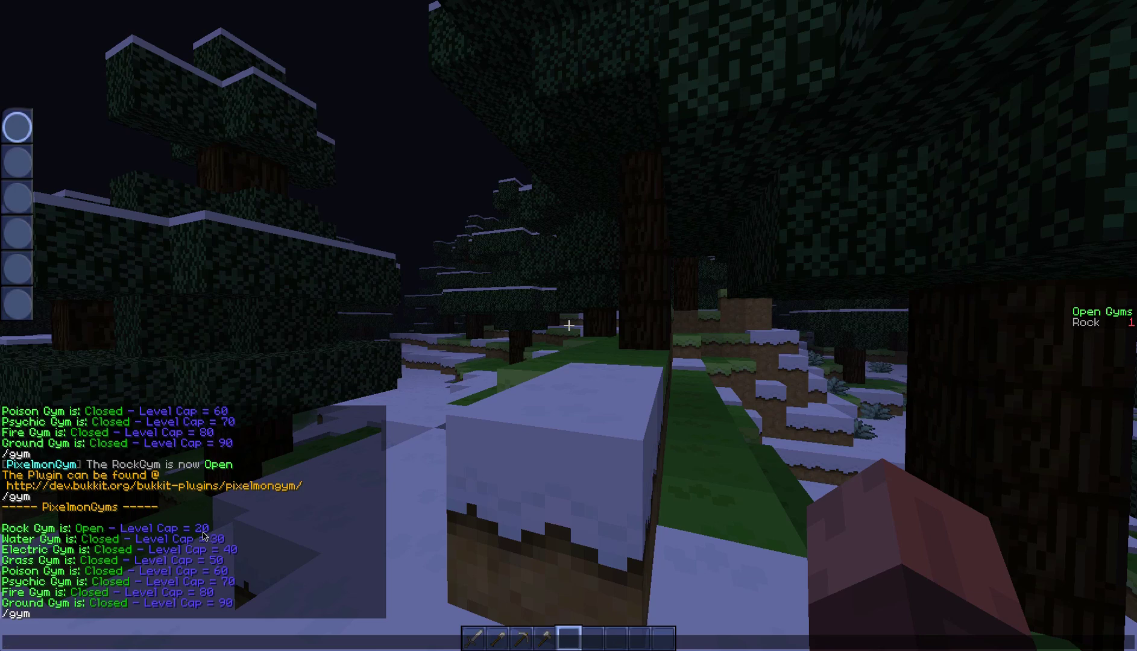
Display the plugin's command help in chat with /gym
{"action": "key", "text": "Escape"}
{"action": "key", "text": "slash"}
{"action": "type", "text": "gm"}
{"action": "key", "text": "Return"}
{"action": "key", "text": "t"}
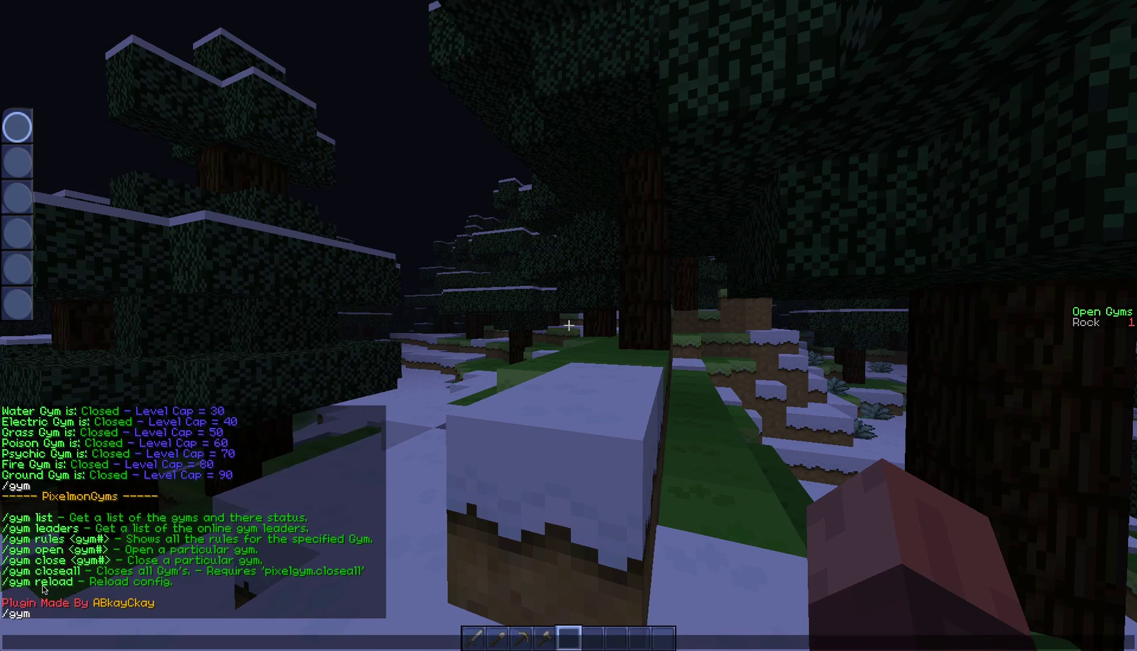
Switch to Finder, open config.yml from the PixelGym folder in TextEdit and enlarge its window
{"action": "left_click", "coordinate": [66, 642]}
{"action": "left_click", "coordinate": [821, 122]}
{"action": "double_click", "coordinate": [822, 123]}
{"action": "double_click", "coordinate": [820, 123]}
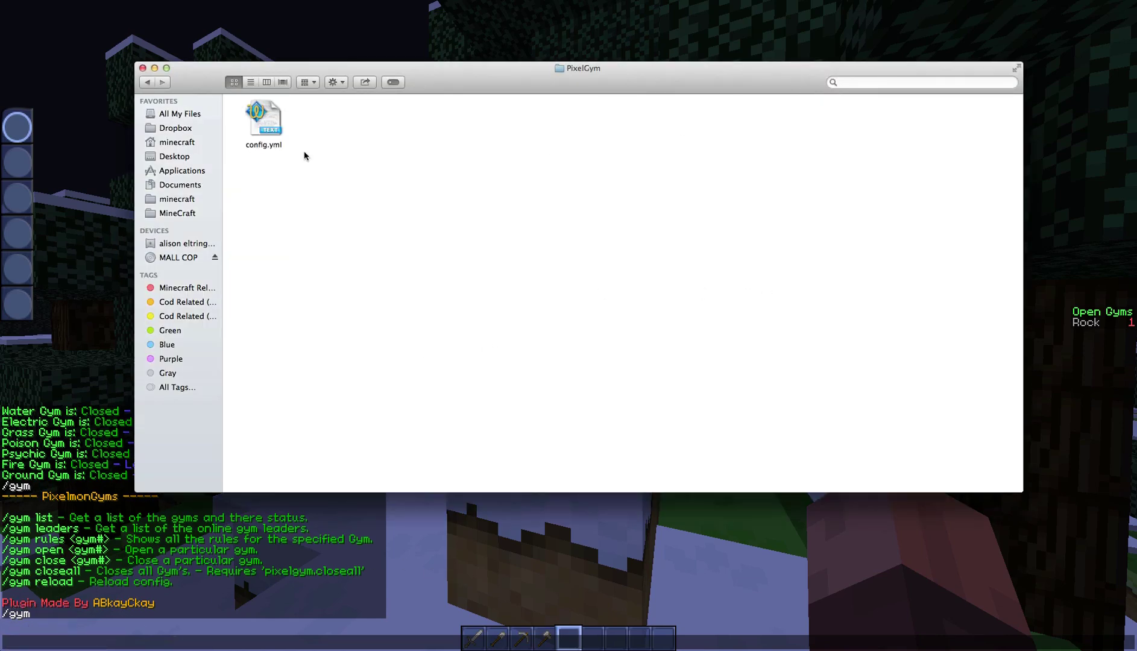
{"action": "double_click", "coordinate": [268, 130]}
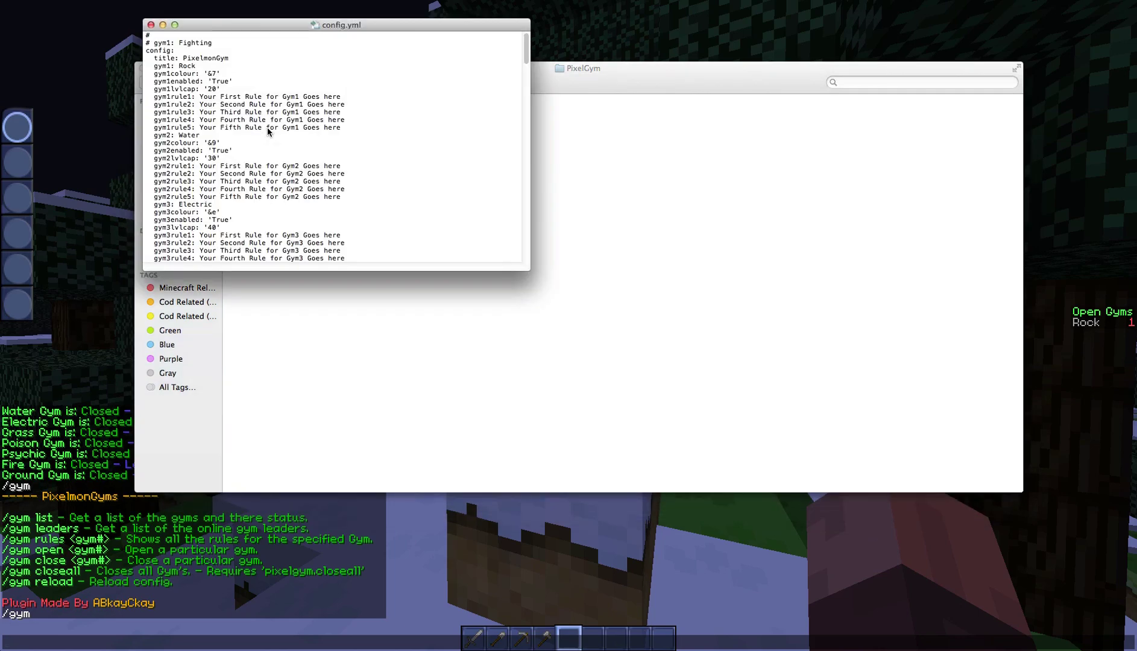
{"action": "left_click_drag", "start_coordinate": [529, 271], "coordinate": [876, 579]}
{"action": "mouse_move", "coordinate": [241, 25]}
{"action": "left_mouse_down"}
{"action": "mouse_move", "coordinate": [338, 12]}
{"action": "mouse_move", "coordinate": [216, 32]}
{"action": "mouse_move", "coordinate": [232, 35]}
{"action": "left_mouse_up"}
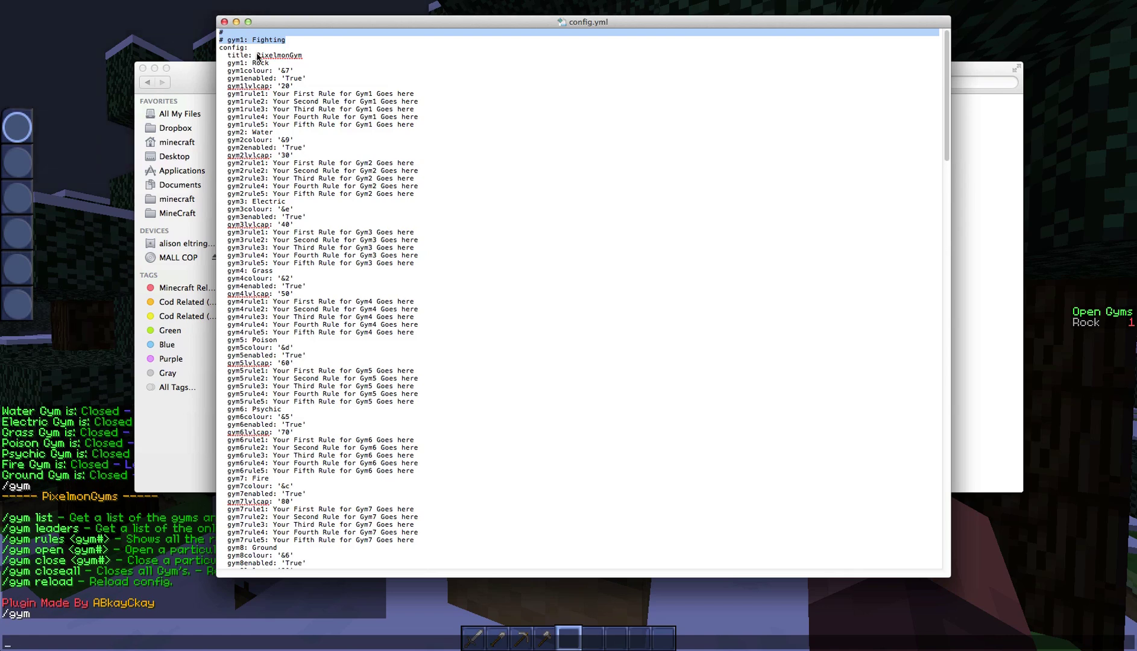
Check the announcement prefix in the game's chat history and set the title in config.yml to TheHelixServer
{"action": "left_click", "coordinate": [97, 112]}
{"action": "scroll", "coordinate": [151, 512], "scroll_direction": "up", "scroll_amount": 7}
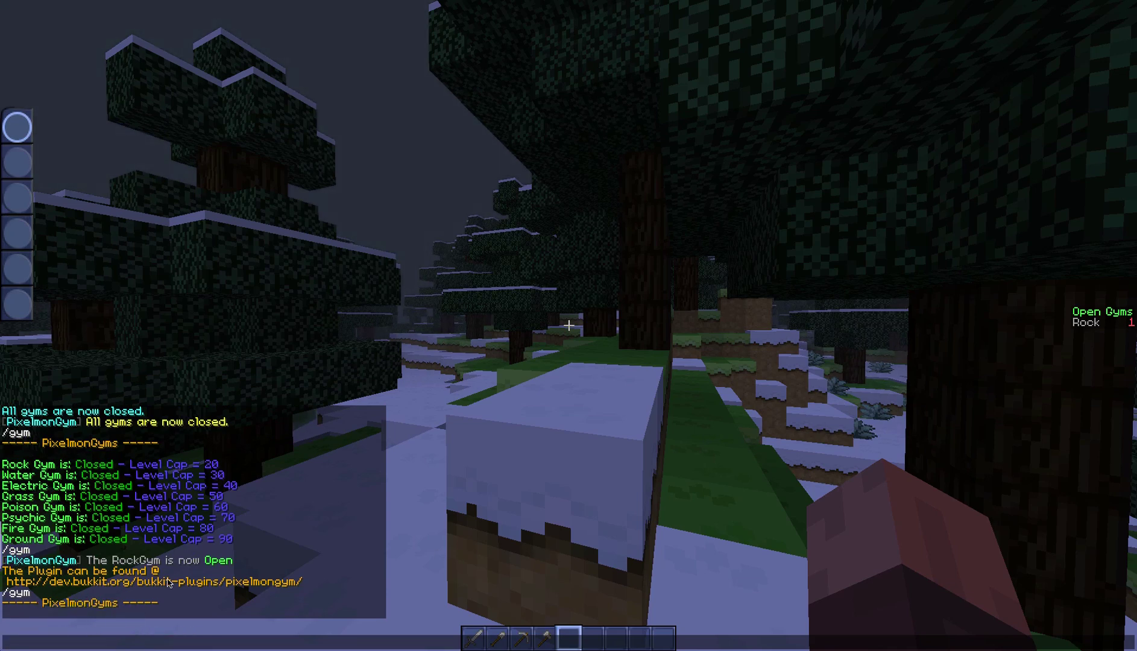
{"action": "left_click", "coordinate": [14, 638]}
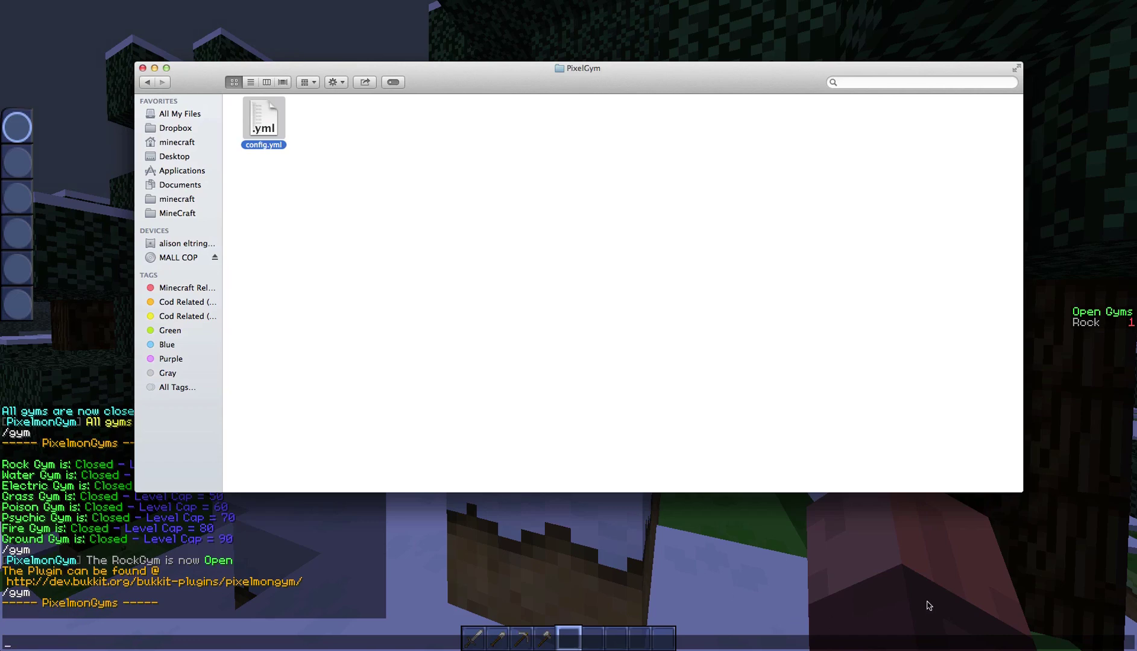
{"action": "left_click", "coordinate": [924, 605]}
{"action": "left_click", "coordinate": [994, 640]}
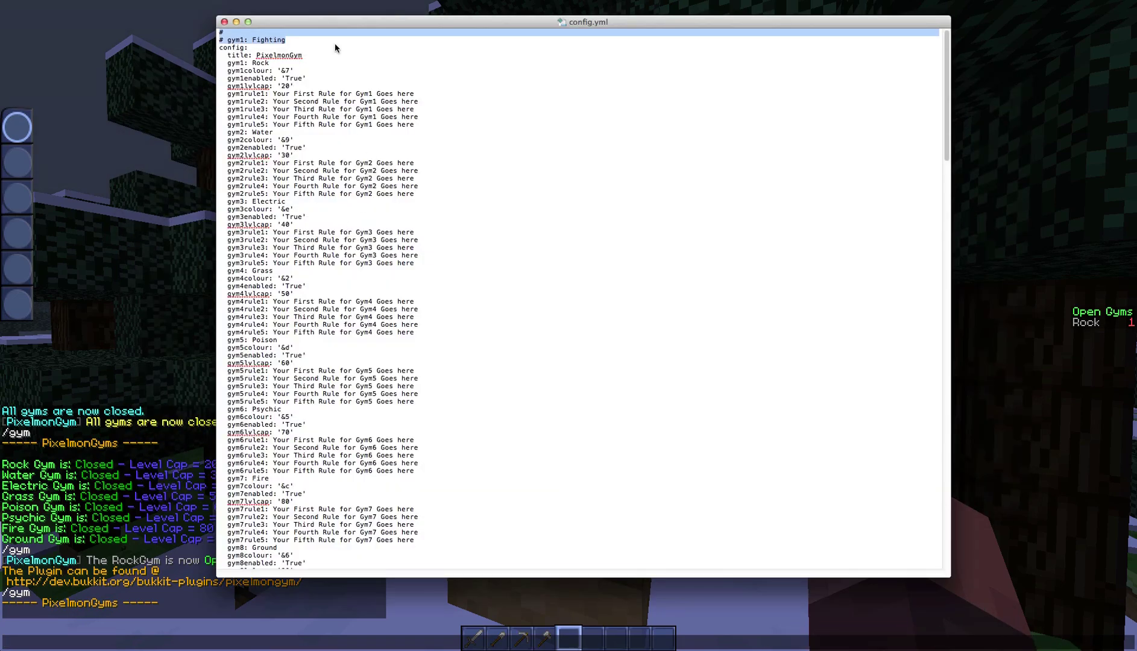
{"action": "left_click_drag", "start_coordinate": [303, 55], "coordinate": [260, 57]}
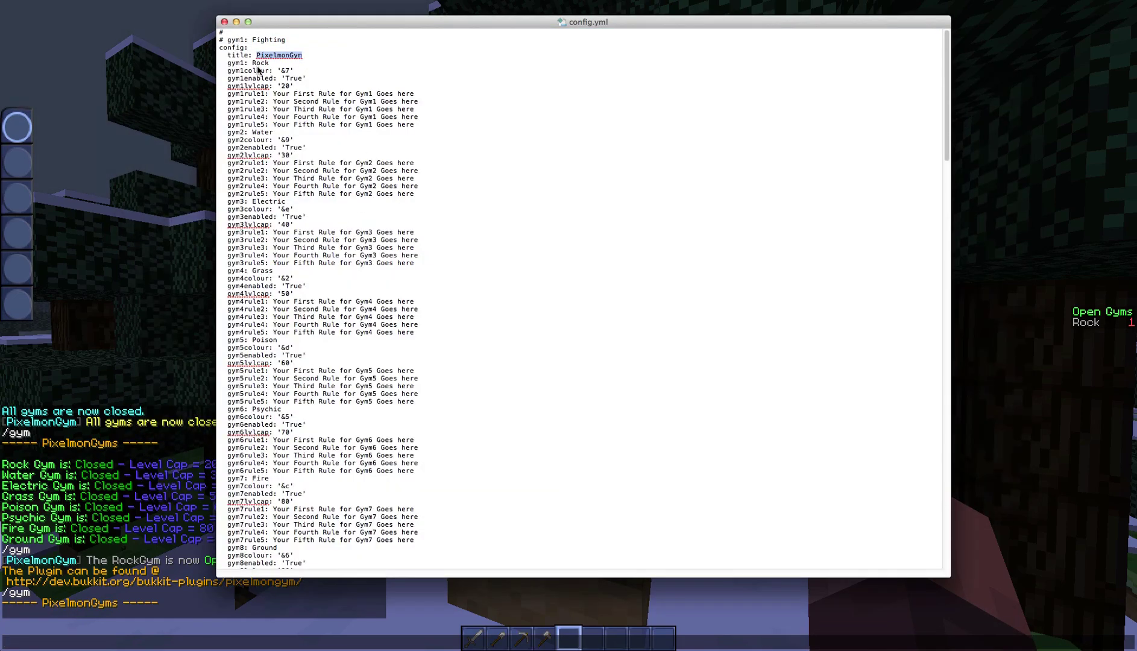
{"action": "type", "text": "A"}
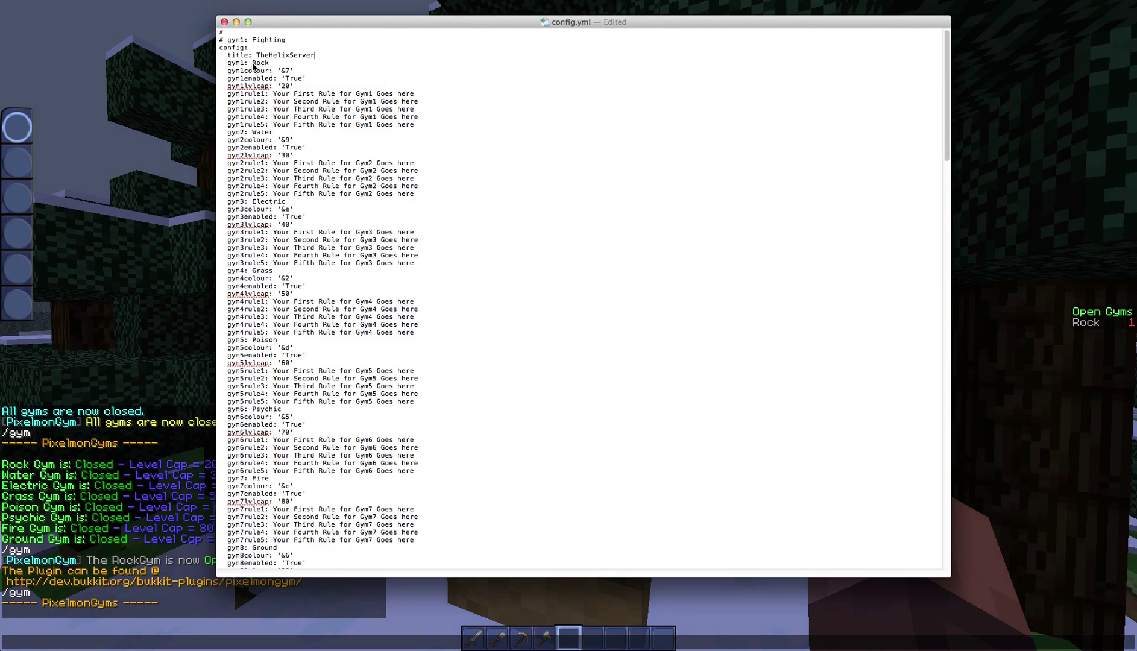
Switch back to Minecraft and list the gyms again with /gym list to see the gym names
{"action": "key", "text": "super+Tab"}
{"action": "type", "text": "/gym 1"}
{"action": "key", "text": "Return"}
{"action": "key", "text": "t"}
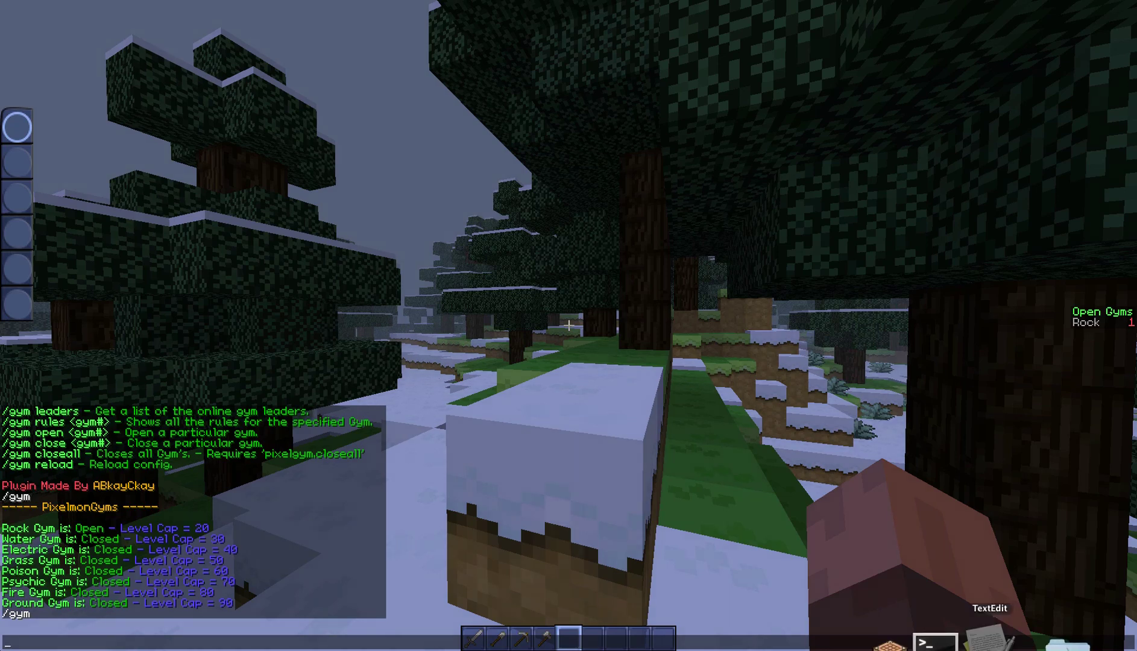
Return to config.yml in TextEdit and rename gym1 as Random
{"action": "left_click", "coordinate": [988, 640]}
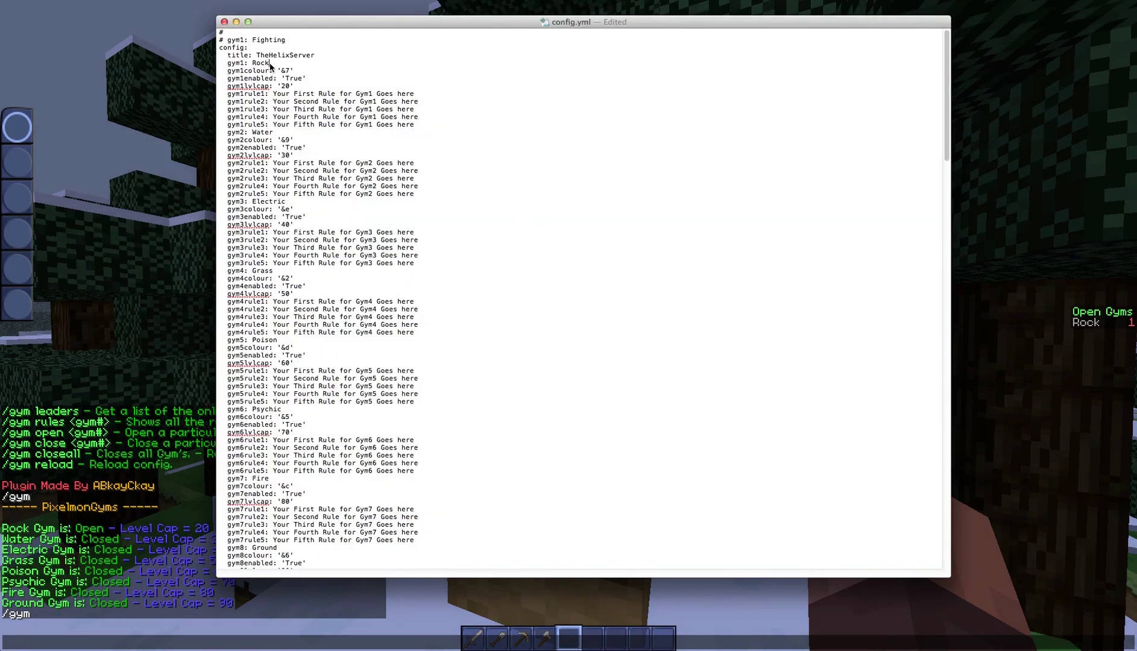
{"action": "left_click_drag", "start_coordinate": [270, 63], "coordinate": [252, 64]}
{"action": "type", "text": "R"}
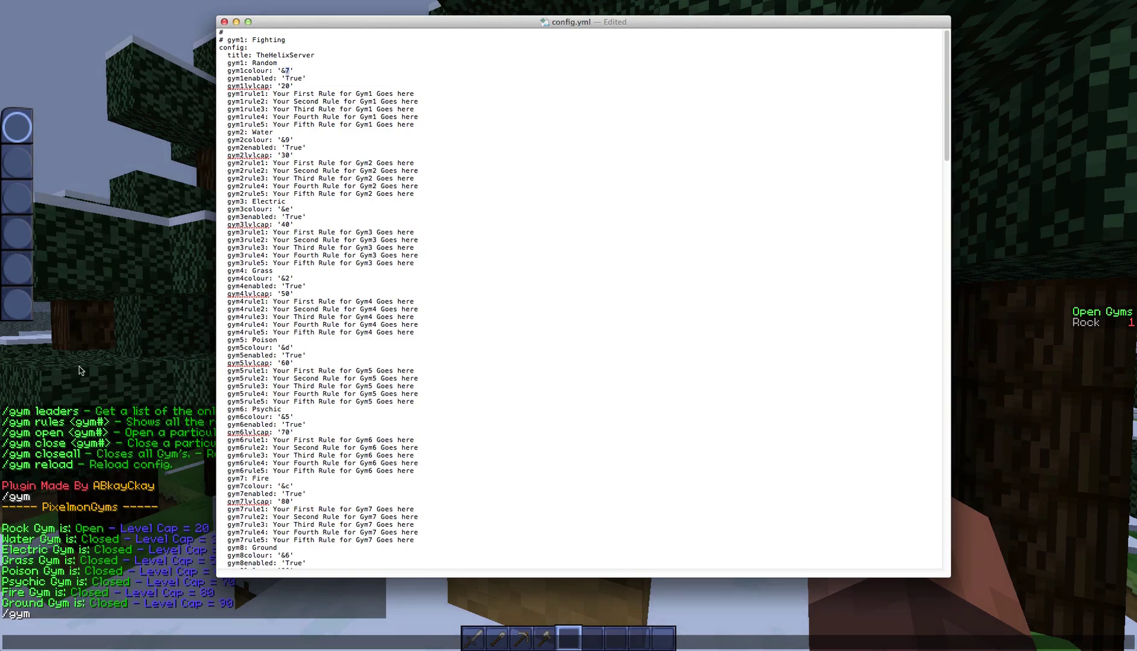
Check the Rock gym's text colour in the game's chat history and set gym1colour to &d in config.yml
{"action": "left_click", "coordinate": [153, 254]}
{"action": "scroll", "coordinate": [153, 254], "scroll_direction": "up", "scroll_amount": 10}
{"action": "scroll", "coordinate": [71, 520], "scroll_direction": "down", "scroll_amount": 10}
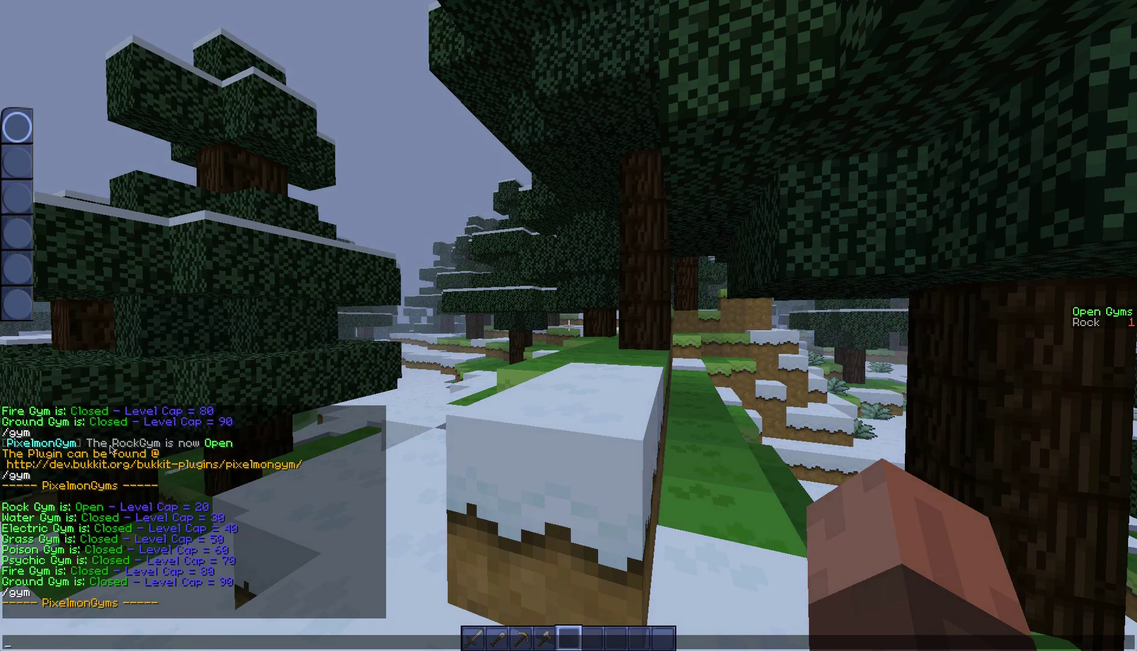
{"action": "left_click", "coordinate": [965, 640]}
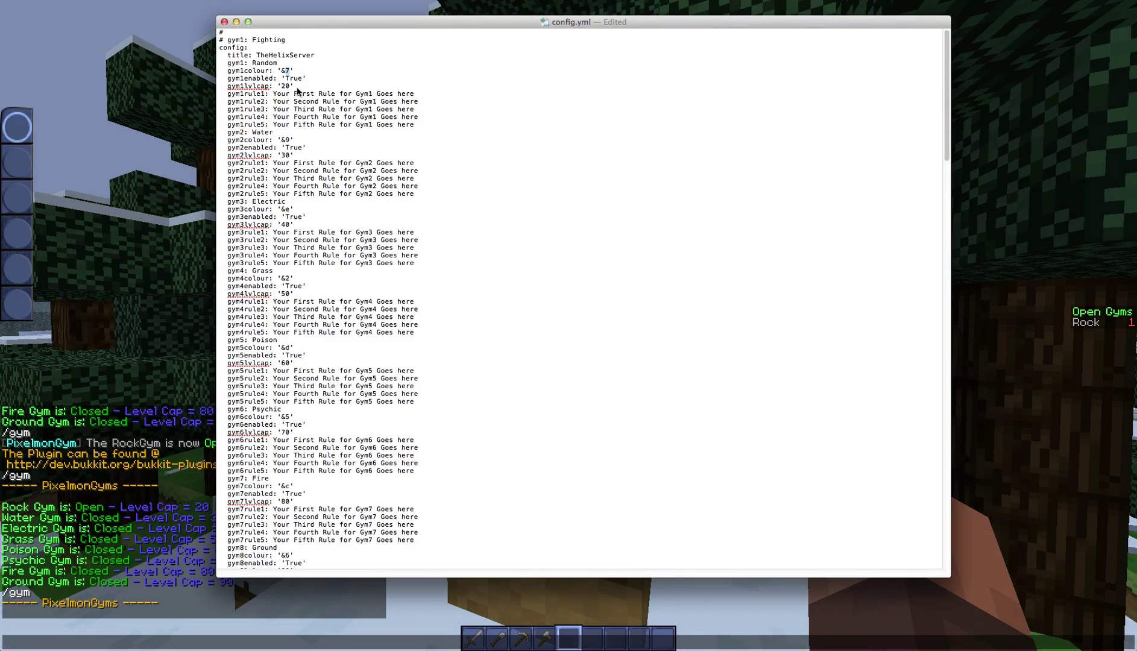
{"action": "type", "text": "d"}
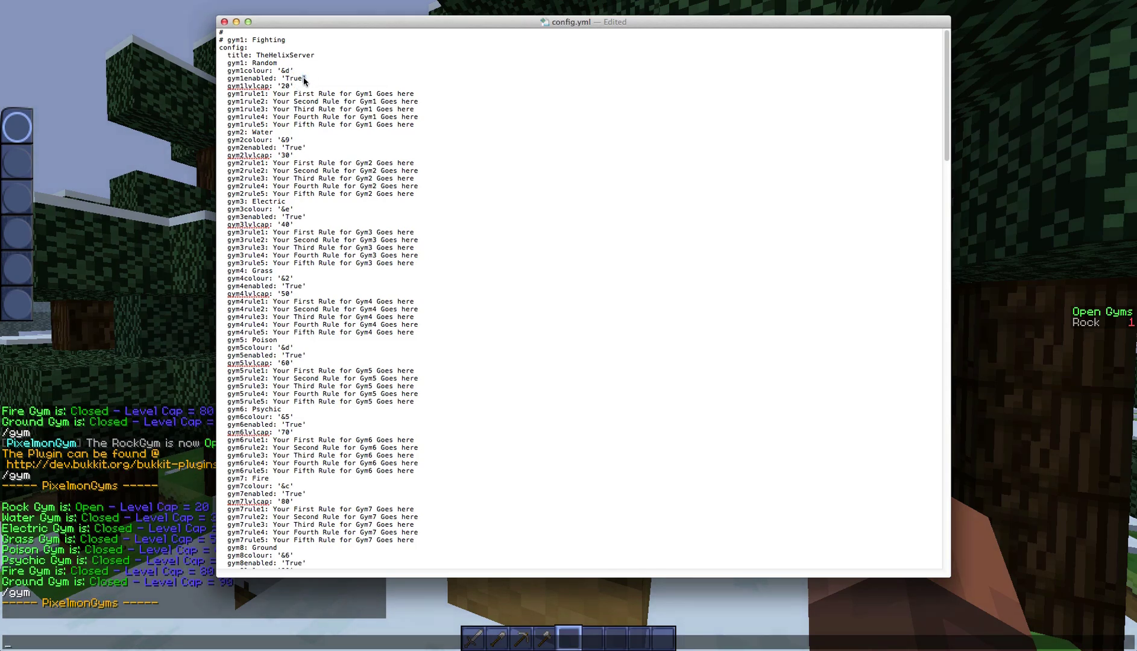
Try removing the quotation marks around the gym1colour value
{"action": "left_click", "coordinate": [295, 71]}
{"action": "key", "text": "BackSpace"}
{"action": "left_click", "coordinate": [280, 71]}
{"action": "key", "text": "BackSpace"}
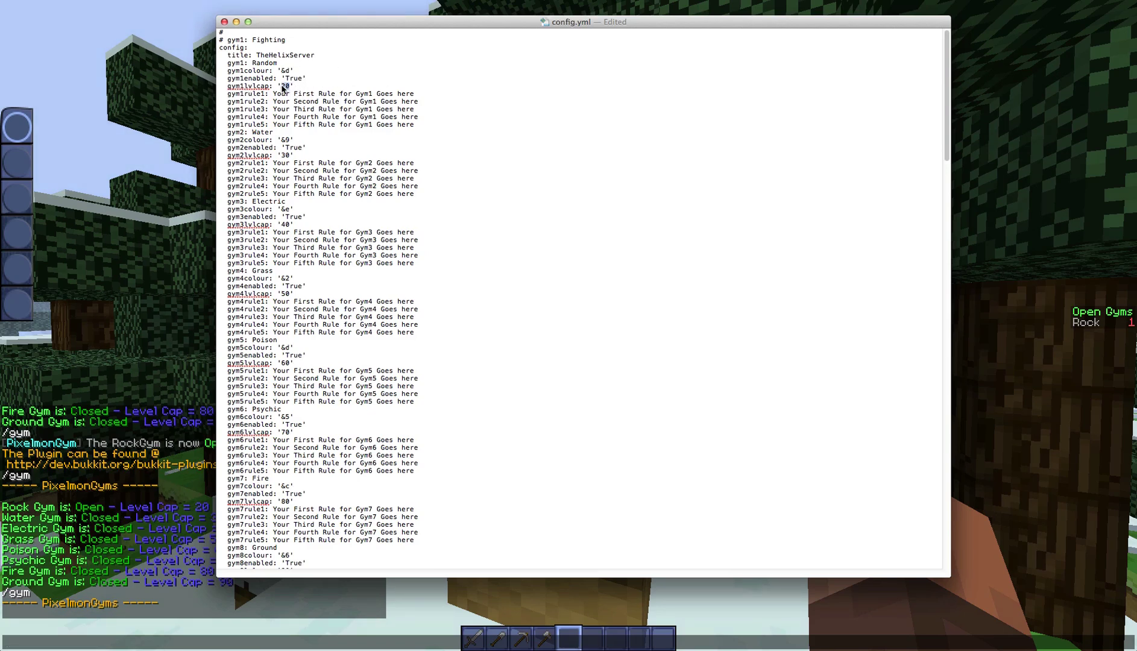
Set gym1lvlcap to 5 and replace the text of gym1rule1 with "Be Subscribed on Youtube"
{"action": "type", "text": "5"}
{"action": "left_click_drag", "start_coordinate": [273, 95], "coordinate": [412, 93]}
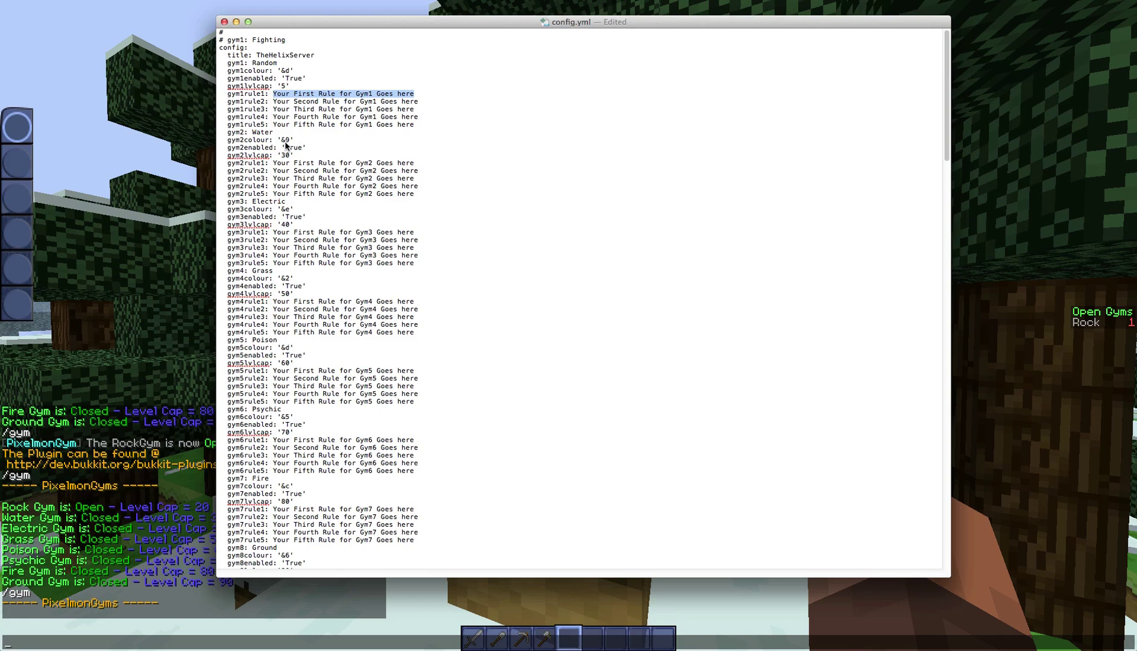
{"action": "type", "text": "Be Subscribed on Youtube"}
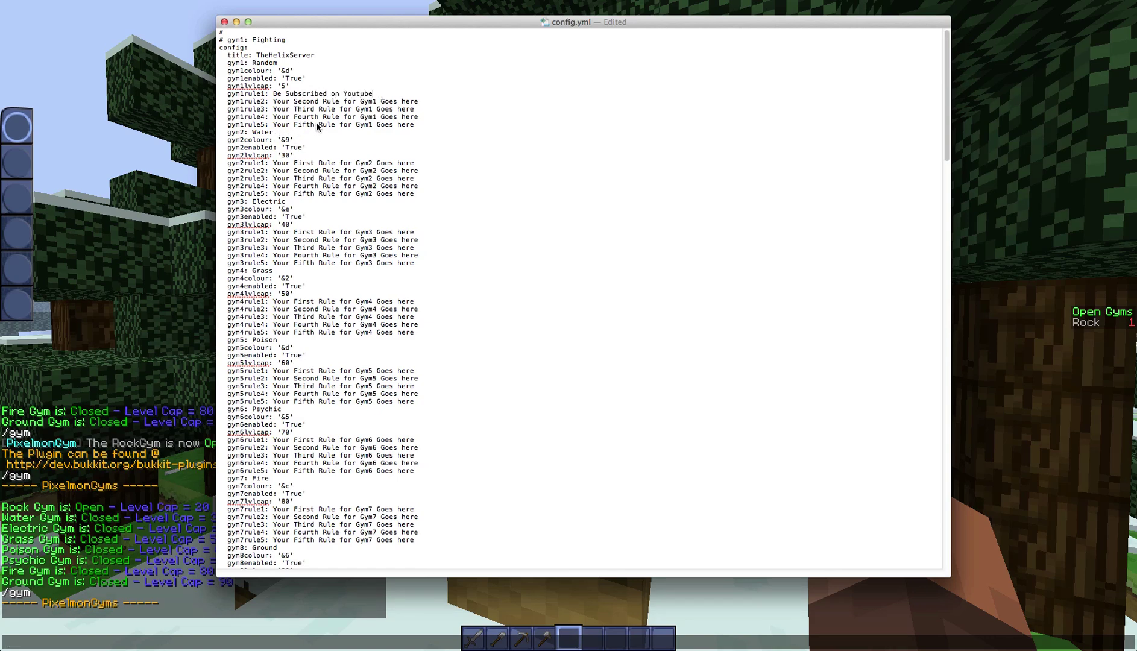
Look through config.yml from the title line to the gym status entries at the end, highlighting gym1stat through gym17stat
{"action": "scroll", "coordinate": [317, 127], "scroll_direction": "down", "scroll_amount": 5}
{"action": "scroll", "coordinate": [317, 126], "scroll_direction": "up", "scroll_amount": 5}
{"action": "scroll", "coordinate": [237, 77], "scroll_direction": "down", "scroll_amount": 1}
{"action": "scroll", "coordinate": [231, 44], "scroll_direction": "up", "scroll_amount": 1}
{"action": "left_click_drag", "start_coordinate": [229, 57], "coordinate": [319, 57]}
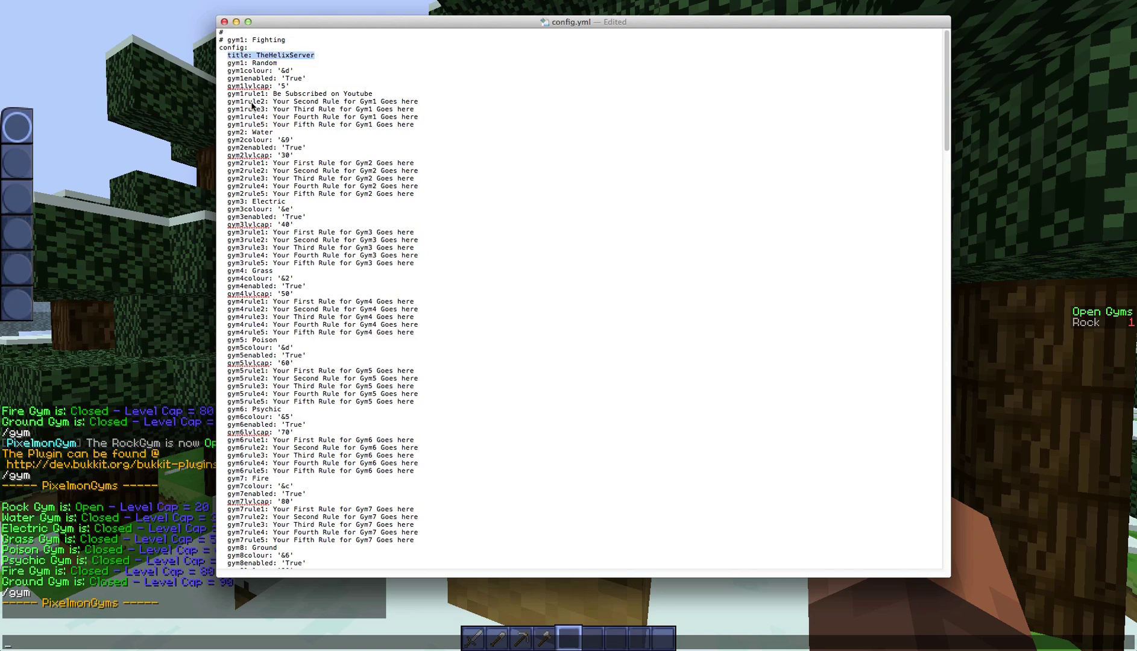
{"action": "scroll", "coordinate": [256, 127], "scroll_direction": "down", "scroll_amount": 6}
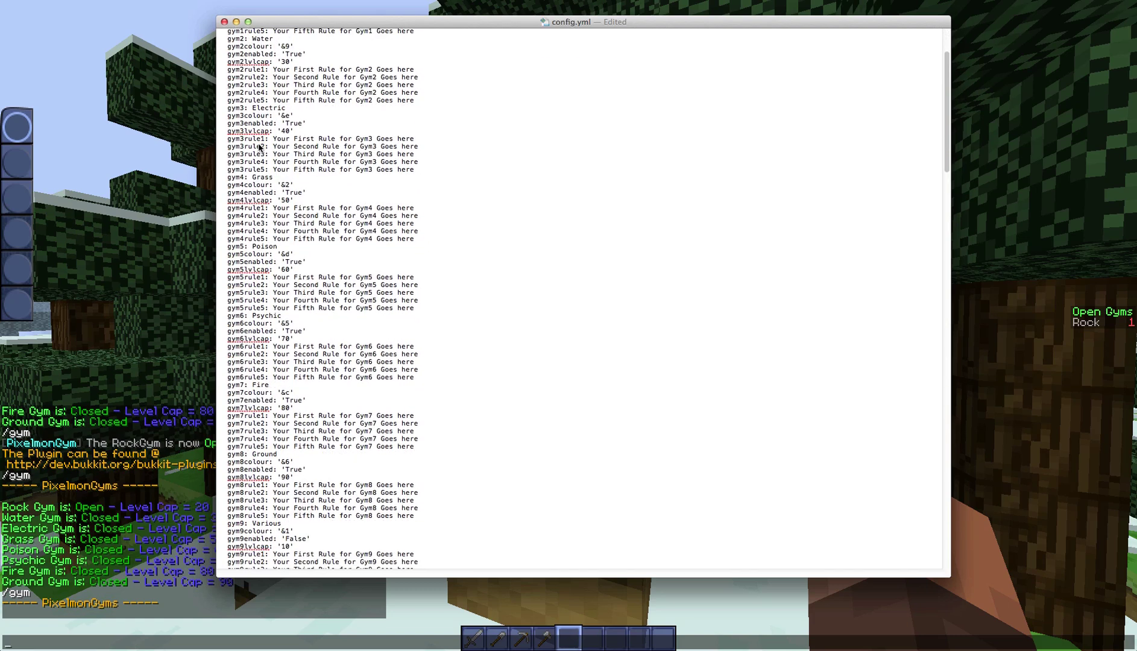
{"action": "scroll", "coordinate": [260, 147], "scroll_direction": "down", "scroll_amount": 20}
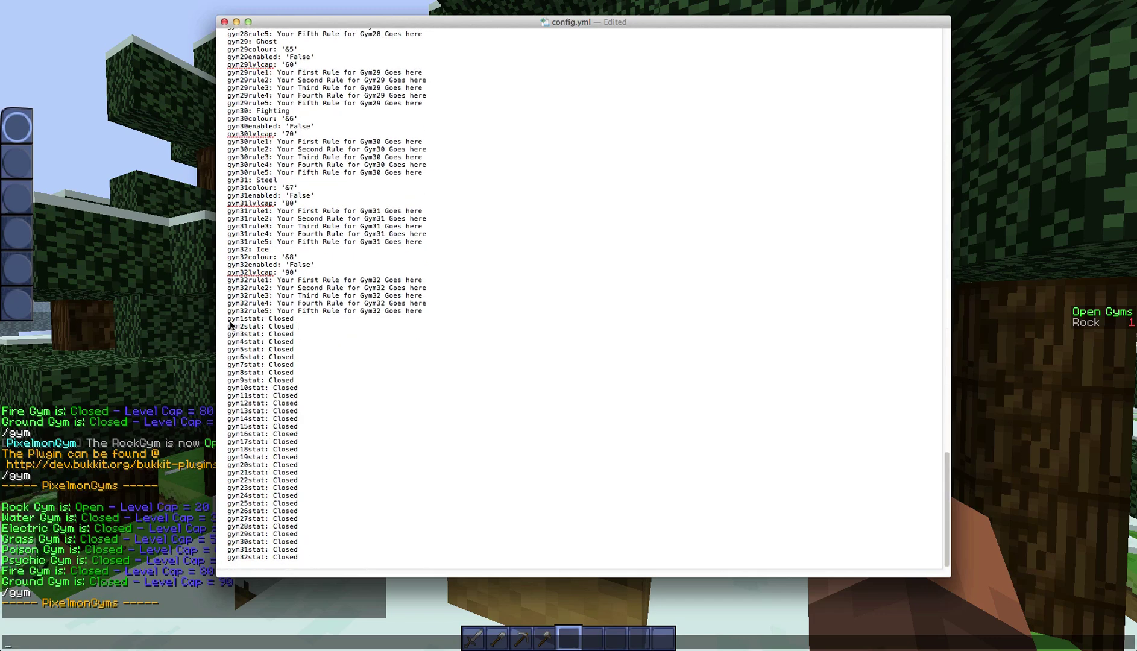
{"action": "left_click_drag", "start_coordinate": [230, 319], "coordinate": [300, 444]}
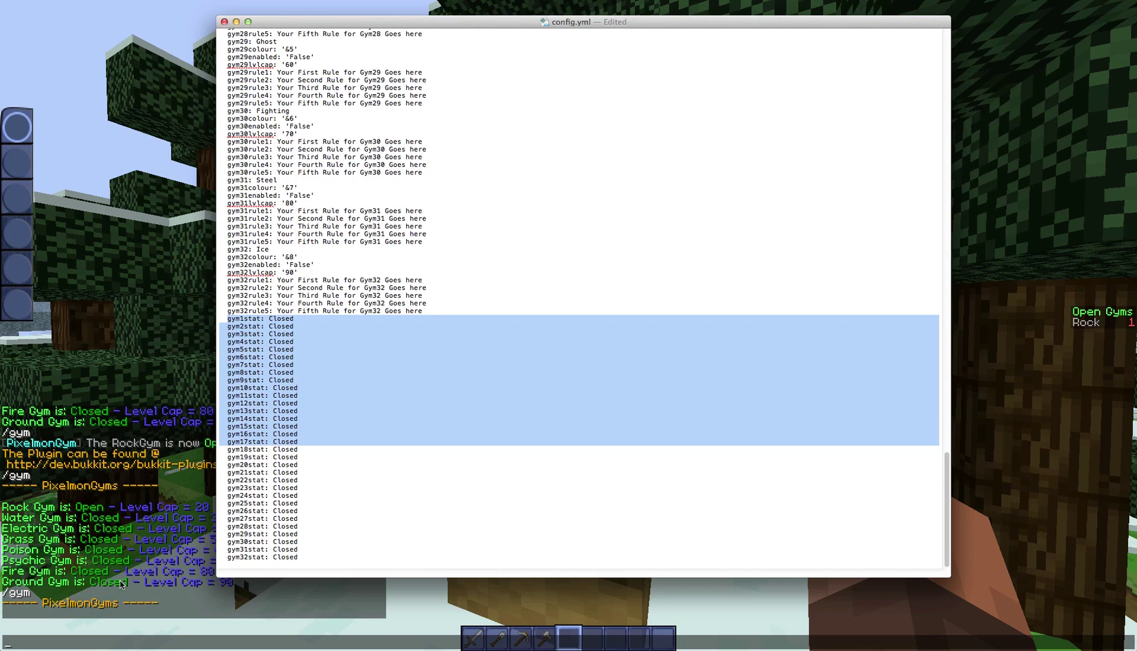
For the Various gym in config.yml, set gym9enabled to 'True' and gym9lvlcap to '50'
{"action": "scroll", "coordinate": [330, 400], "scroll_direction": "up", "scroll_amount": 1}
{"action": "scroll", "coordinate": [329, 398], "scroll_direction": "up", "scroll_amount": 4}
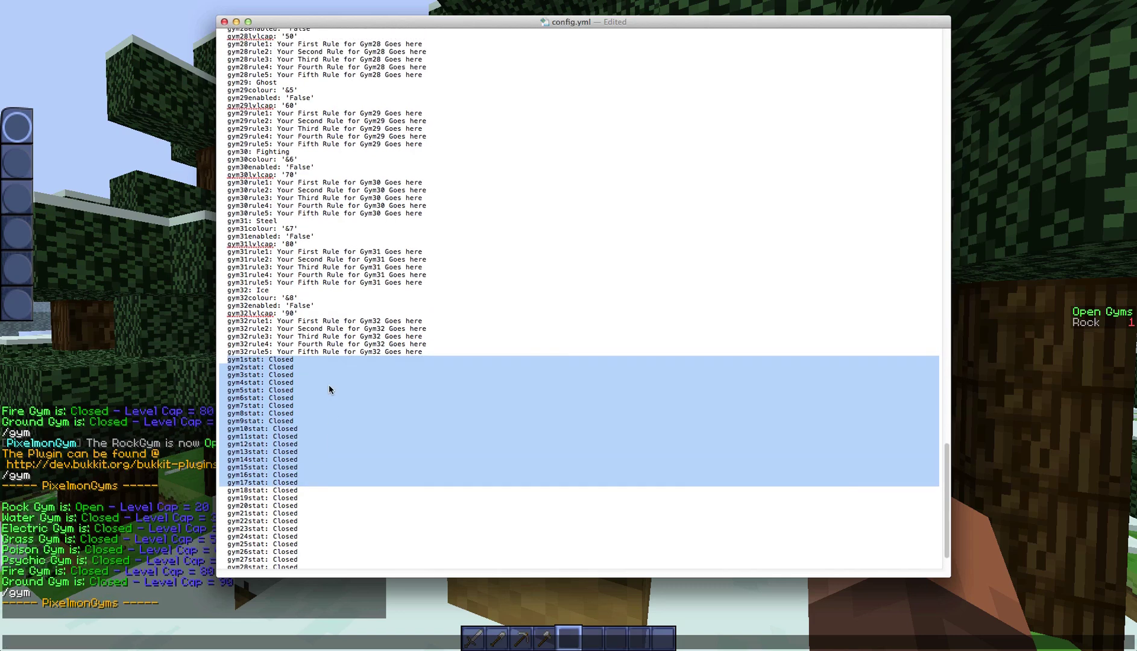
{"action": "left_click", "coordinate": [474, 330]}
{"action": "scroll", "coordinate": [286, 330], "scroll_direction": "up", "scroll_amount": 4}
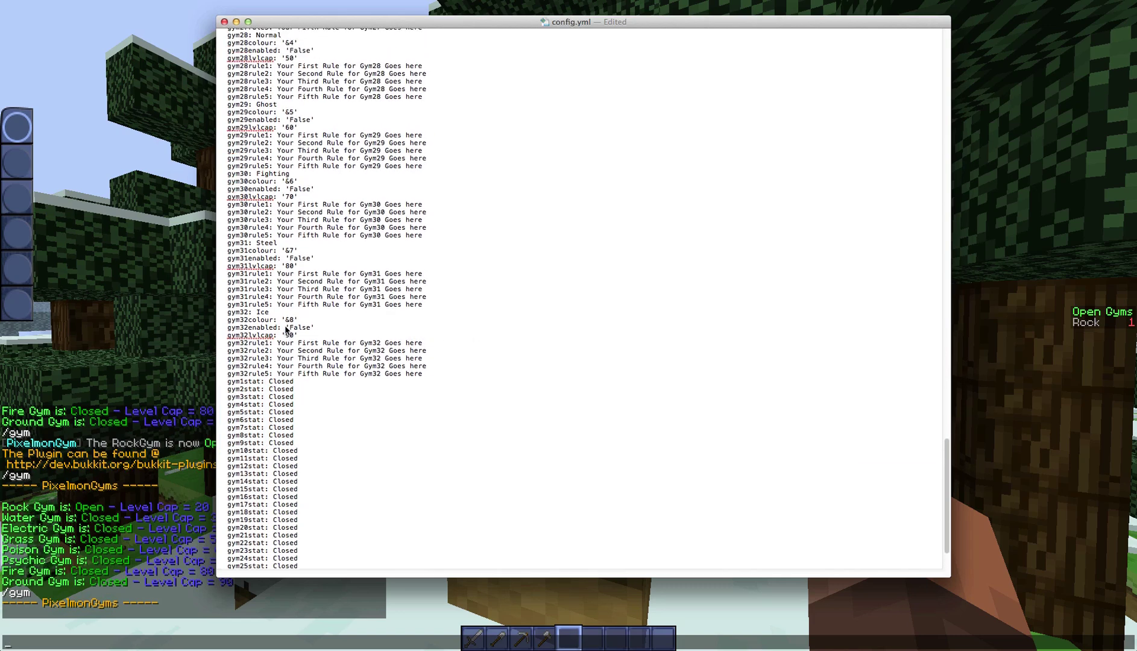
{"action": "scroll", "coordinate": [286, 330], "scroll_direction": "up", "scroll_amount": 3}
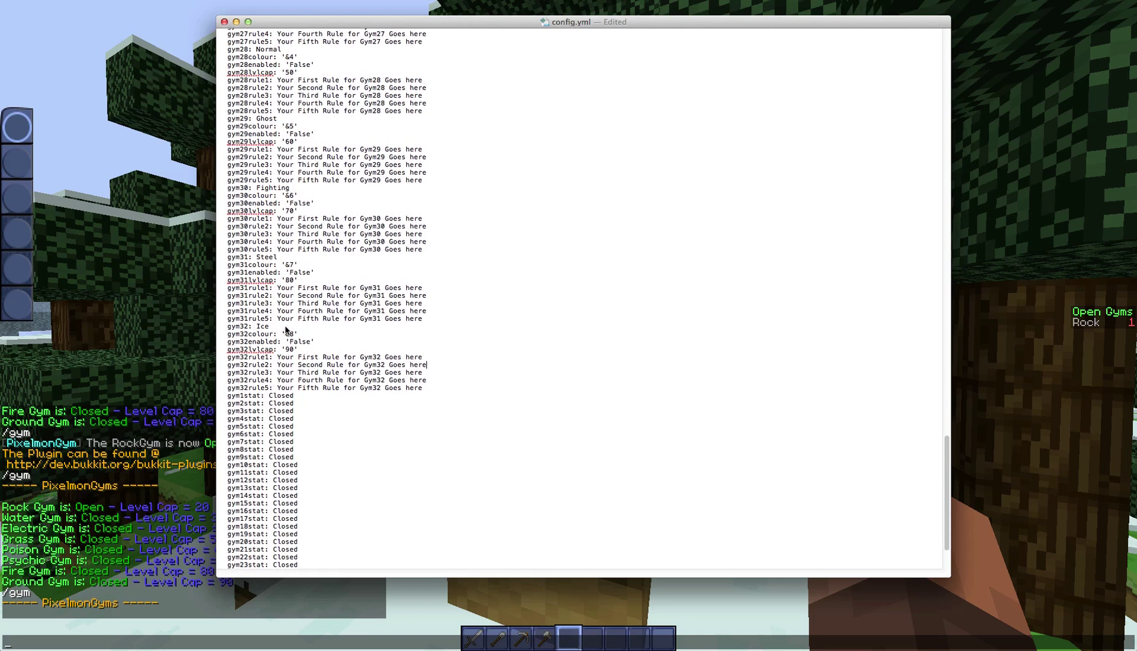
{"action": "scroll", "coordinate": [286, 330], "scroll_direction": "up", "scroll_amount": 20}
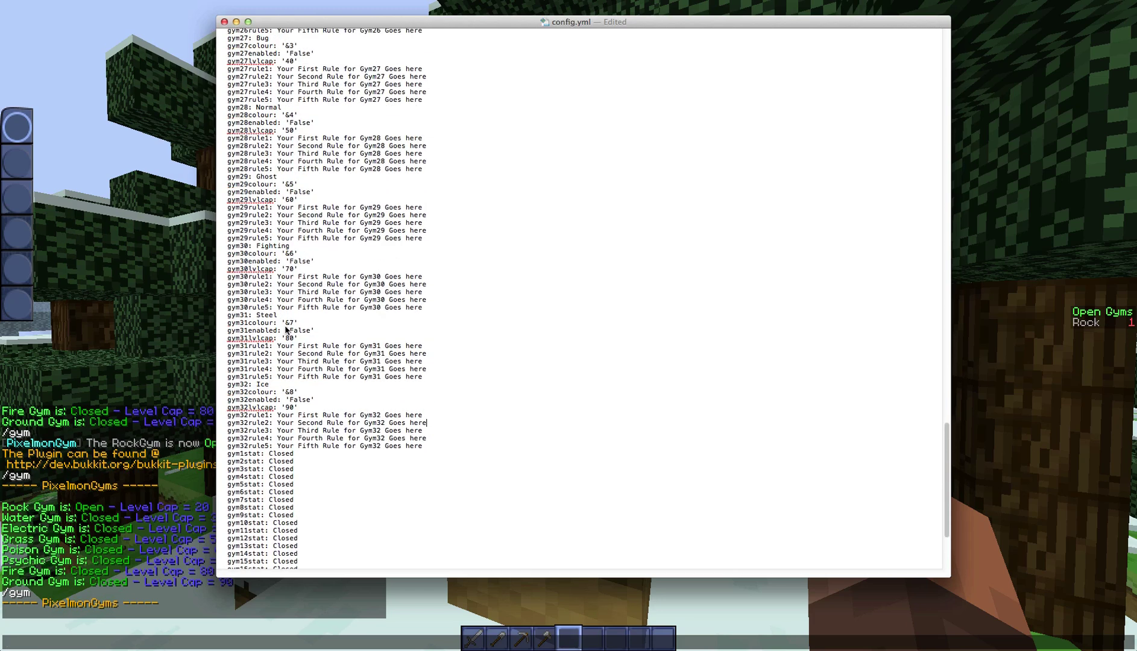
{"action": "scroll", "coordinate": [286, 330], "scroll_direction": "up", "scroll_amount": 20}
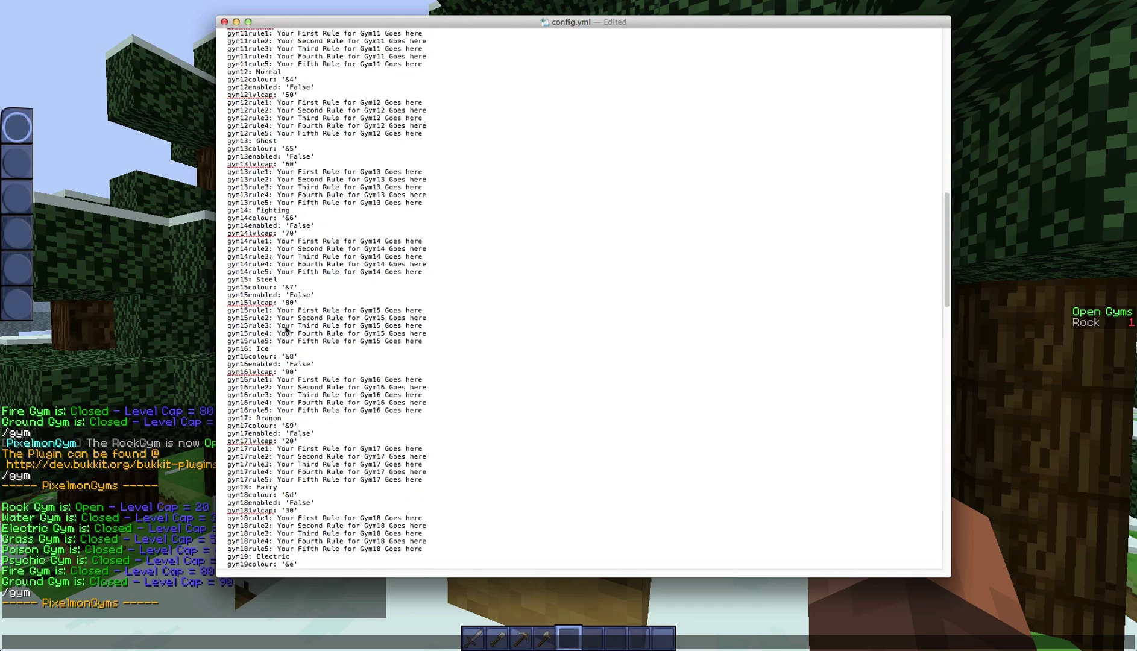
{"action": "scroll", "coordinate": [286, 331], "scroll_direction": "down", "scroll_amount": 2}
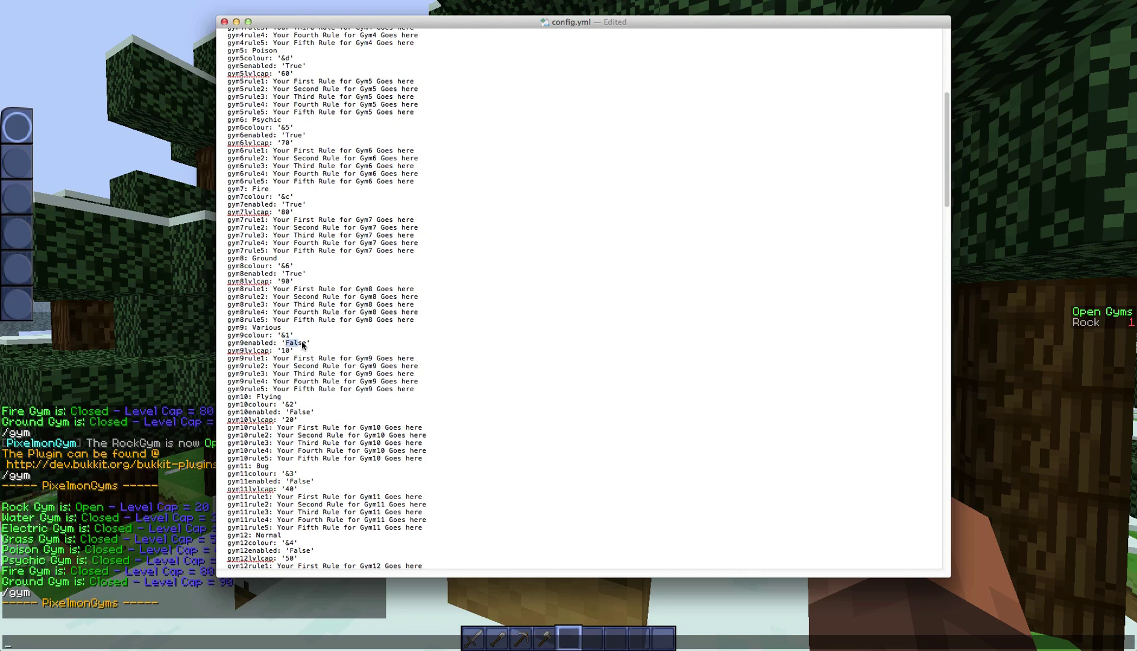
{"action": "key", "text": "BackSpace"}
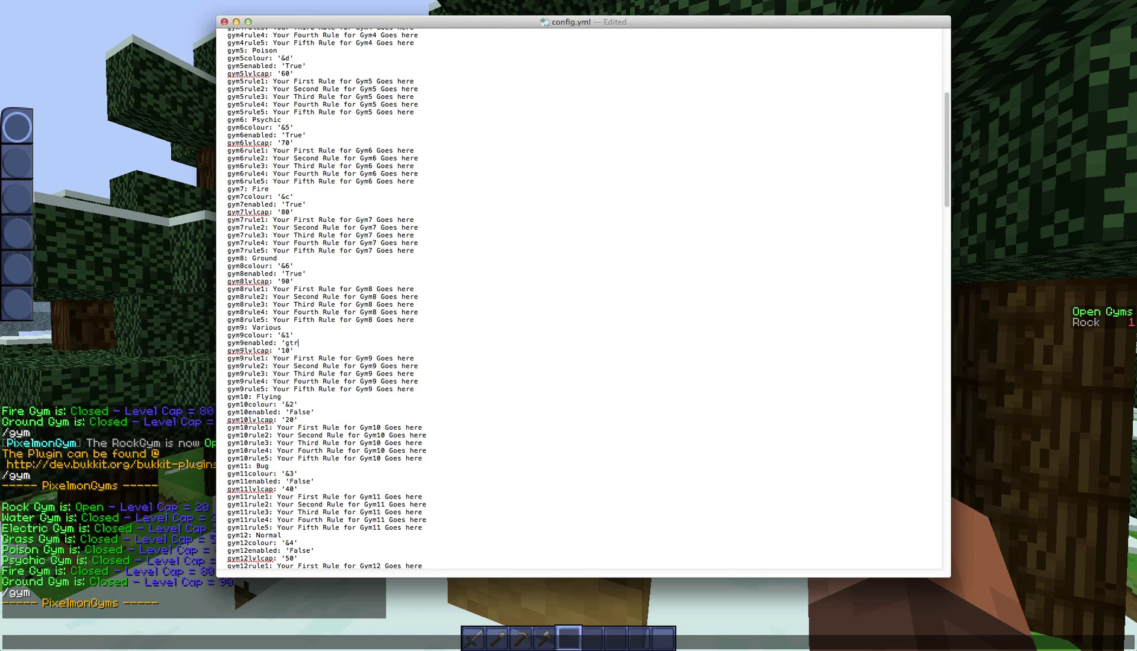
{"action": "type", "text": "True'"}
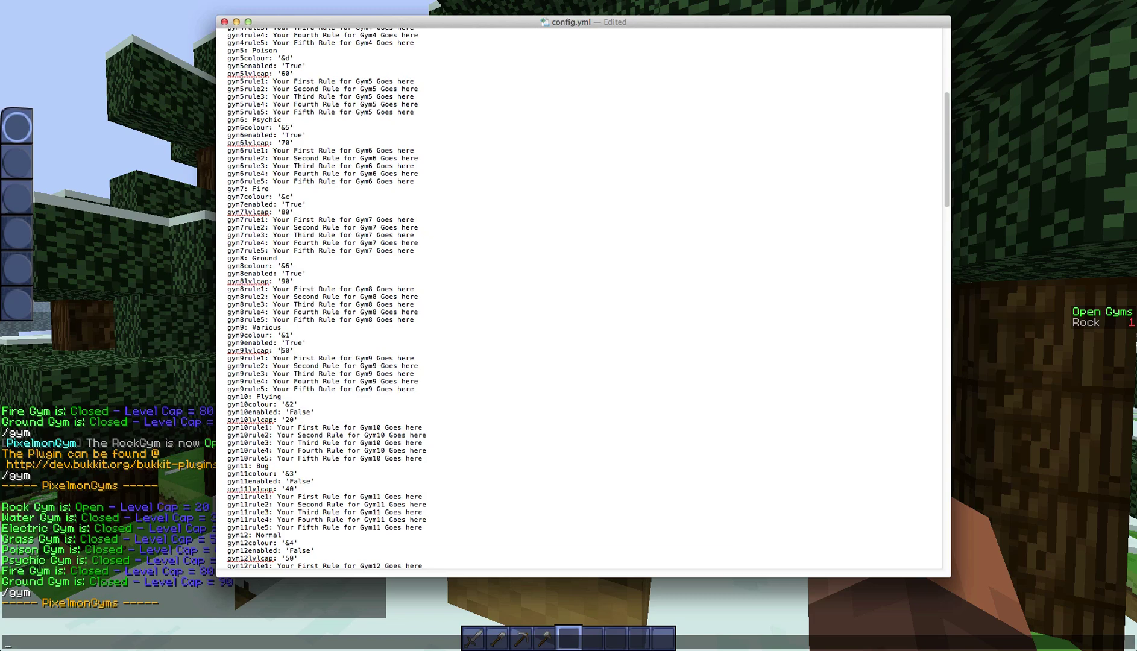
Replace the text of gym9rule1 with "Various Rules"
{"action": "left_click_drag", "start_coordinate": [279, 25], "coordinate": [266, 24]}
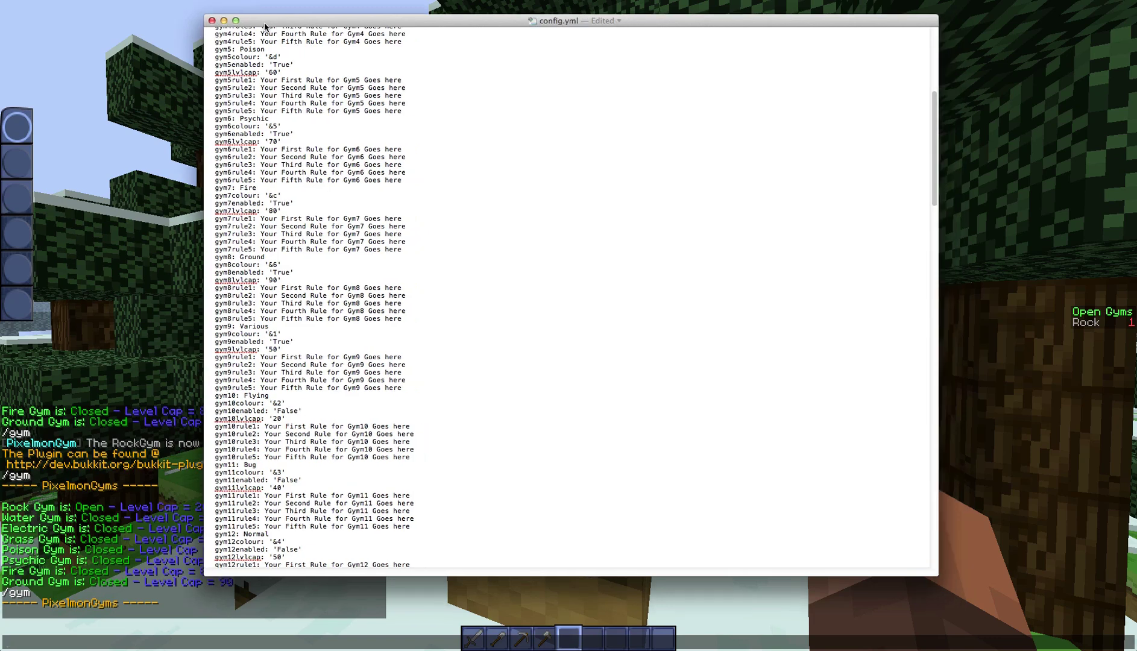
{"action": "left_click", "coordinate": [266, 356]}
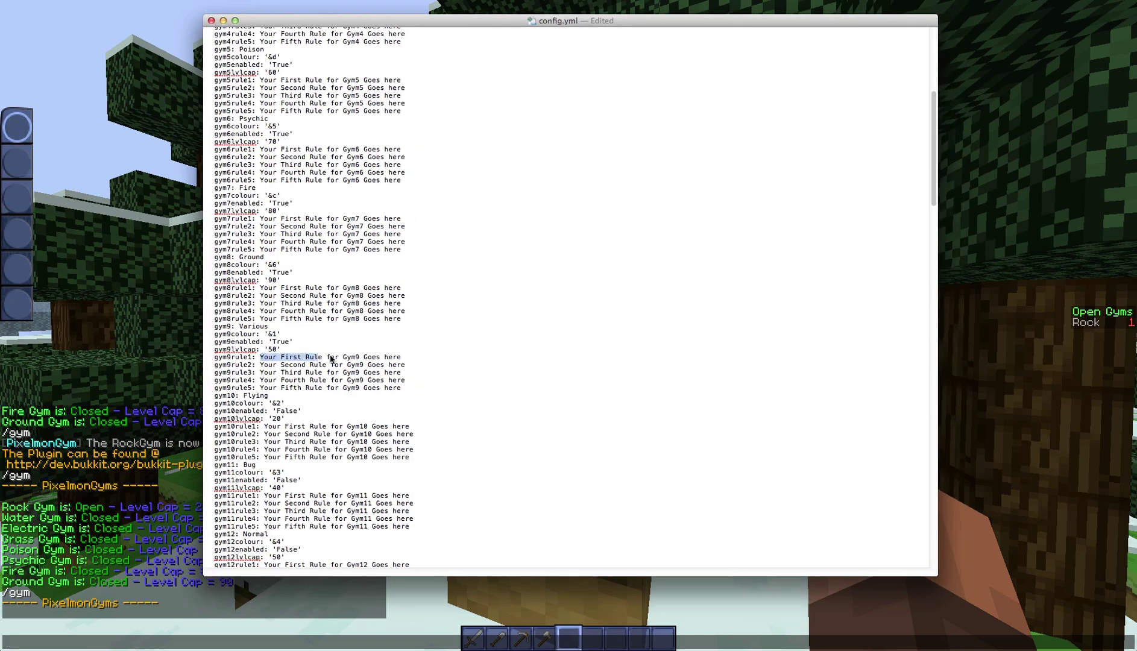
{"action": "left_click_drag", "start_coordinate": [336, 358], "coordinate": [400, 360]}
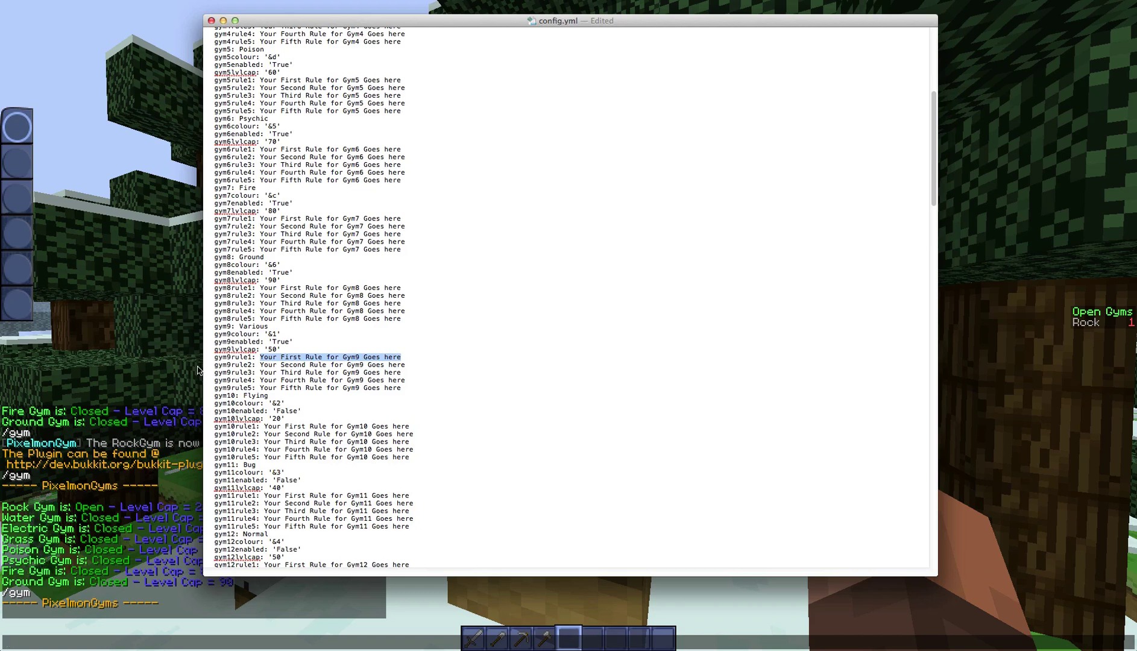
{"action": "type", "text": "Various Rules"}
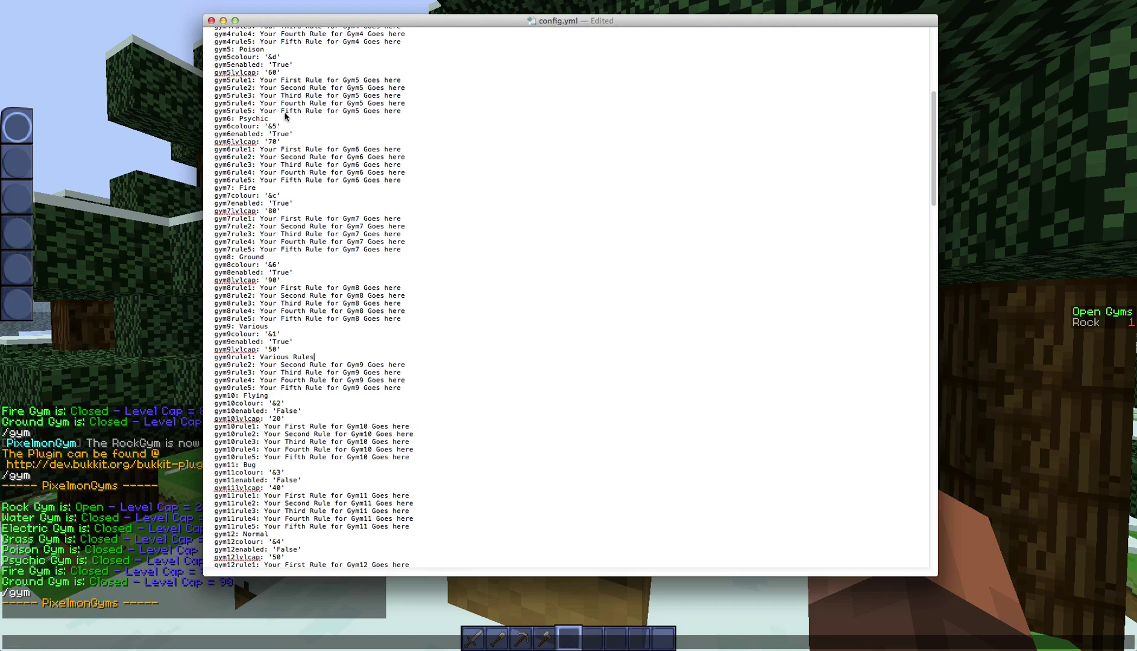
Close config.yml and reload the plugin's configuration in the game with /gym reload
{"action": "scroll", "coordinate": [287, 118], "scroll_direction": "up", "scroll_amount": 10}
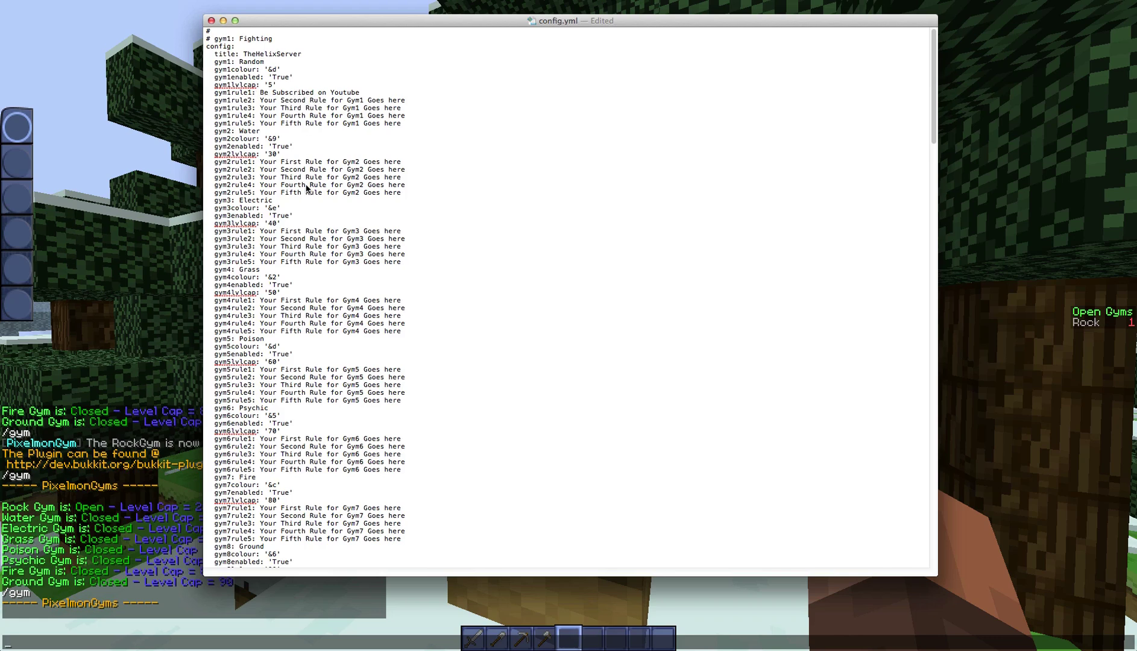
{"action": "left_click", "coordinate": [211, 21]}
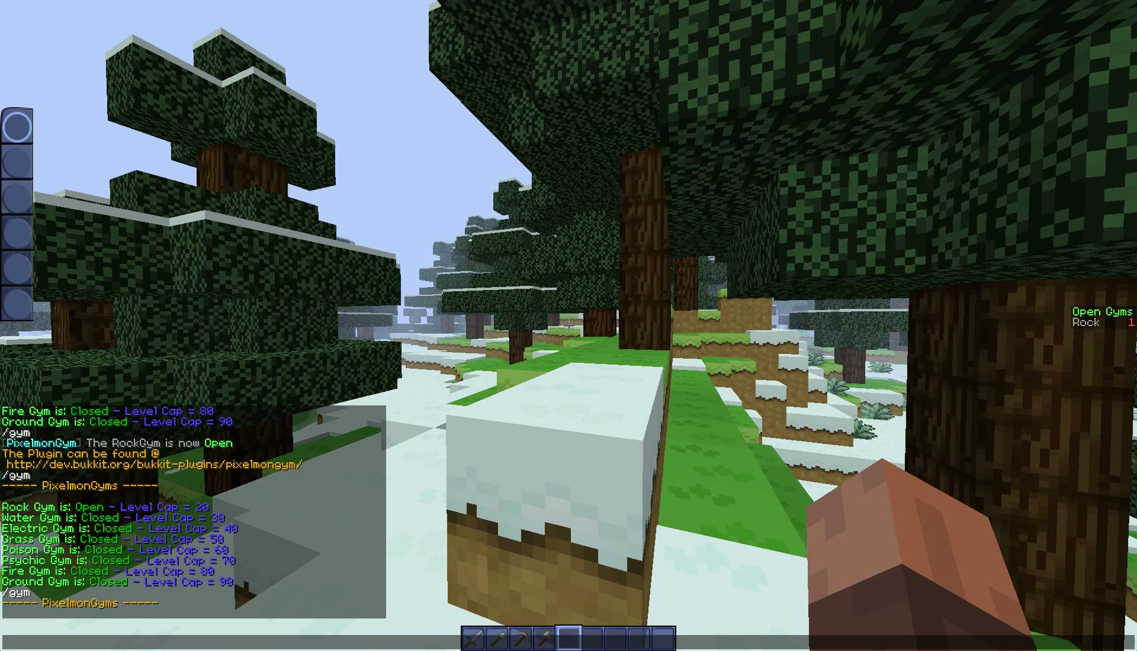
{"action": "type", "text": "/gym reload"}
{"action": "key", "text": "Return"}
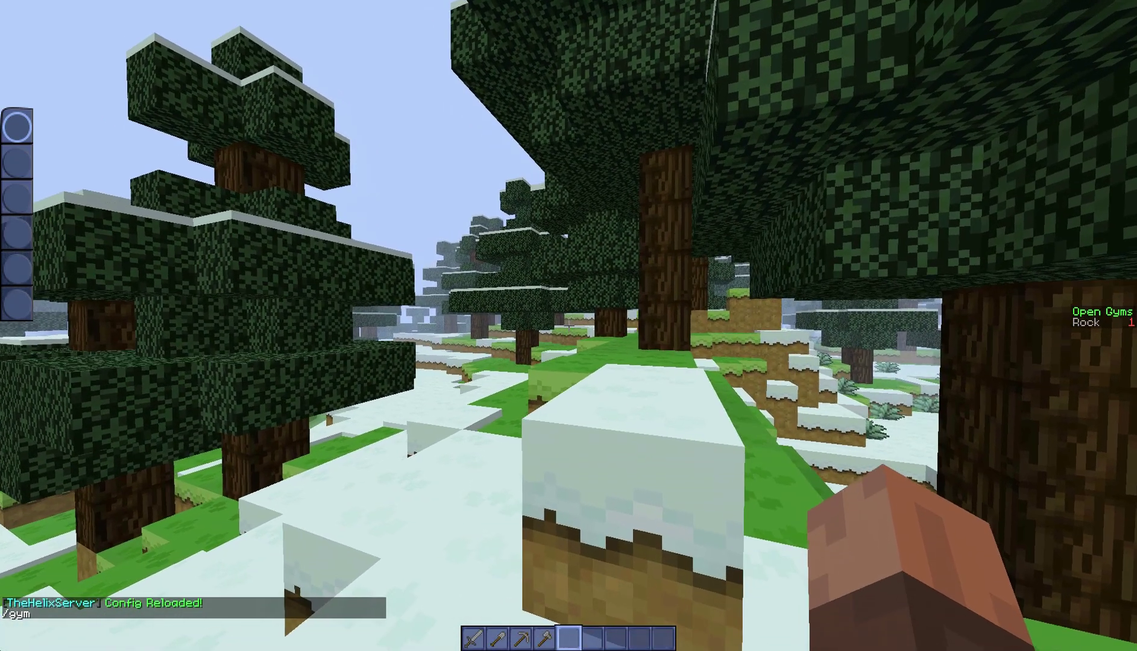
Close the Random gym with the /gym close command and review its announcement in the chat history
{"action": "key", "text": "t"}
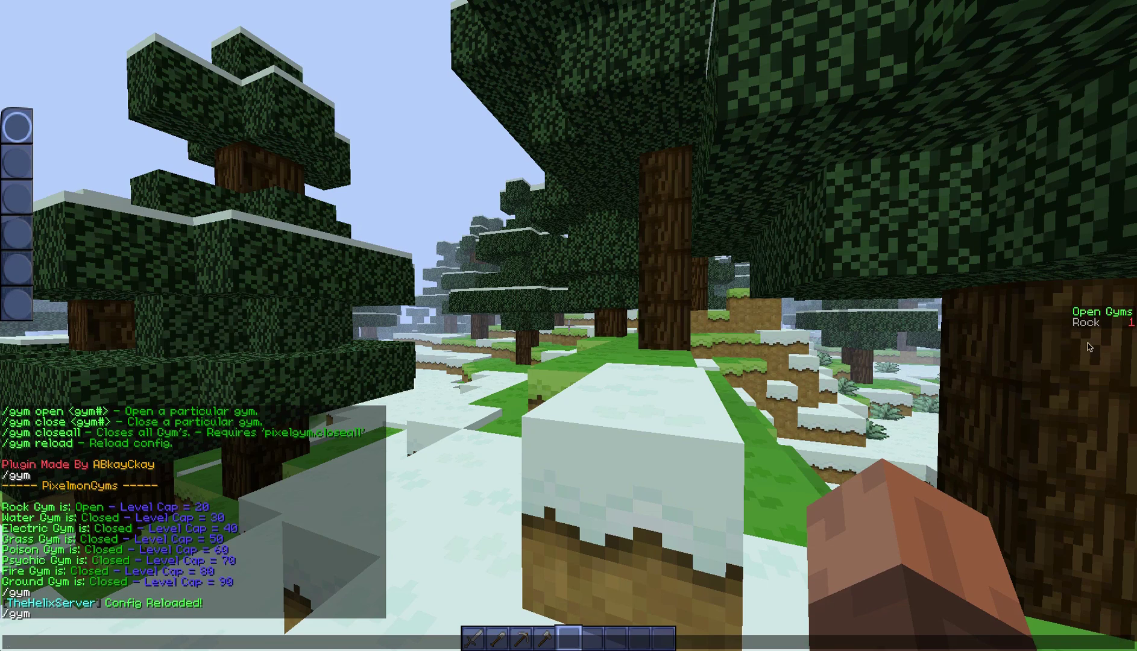
{"action": "type", "text": "/gym close gym"}
{"action": "key", "text": "Return"}
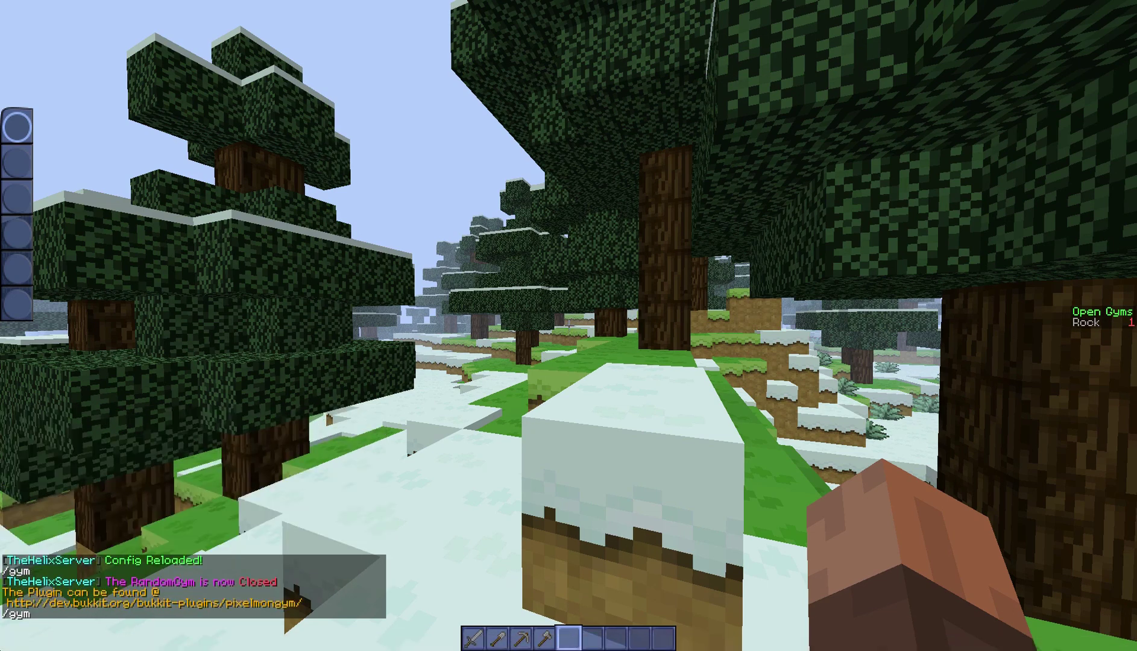
{"action": "key", "text": "d"}
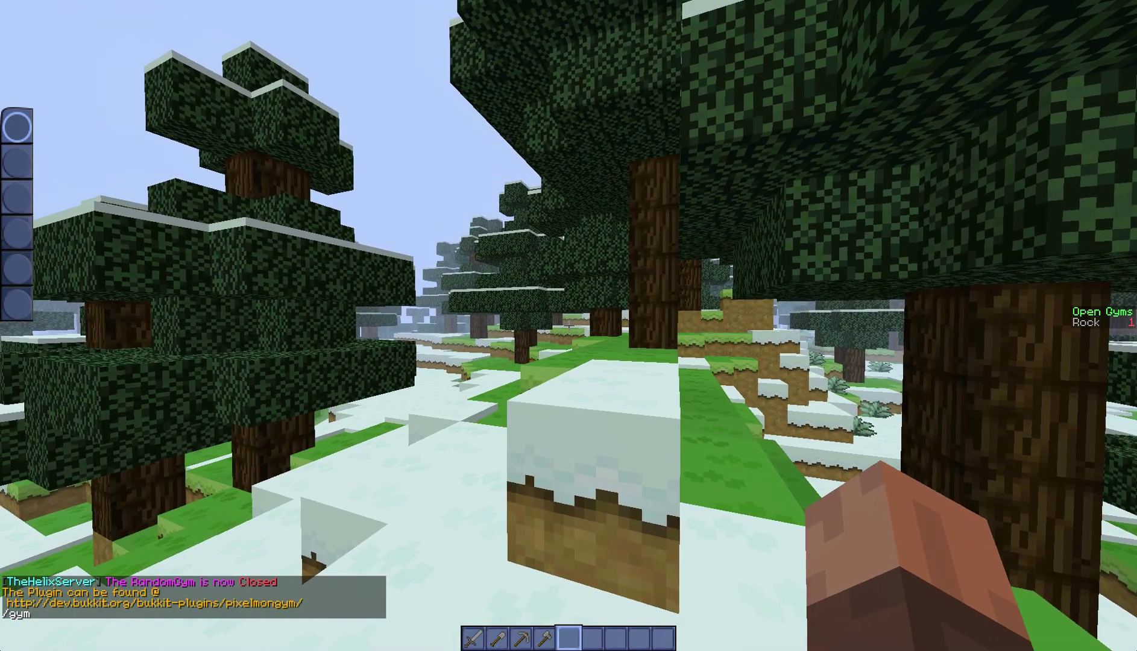
{"action": "key", "text": "t"}
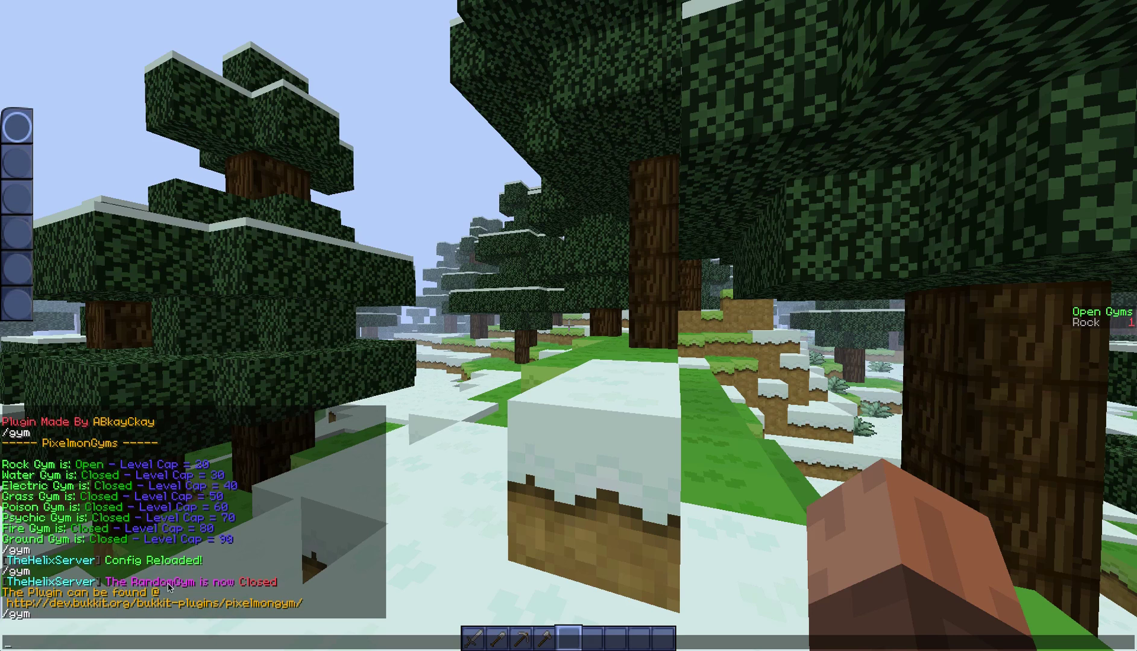
{"action": "key", "text": "Escape"}
{"action": "key", "text": "t"}
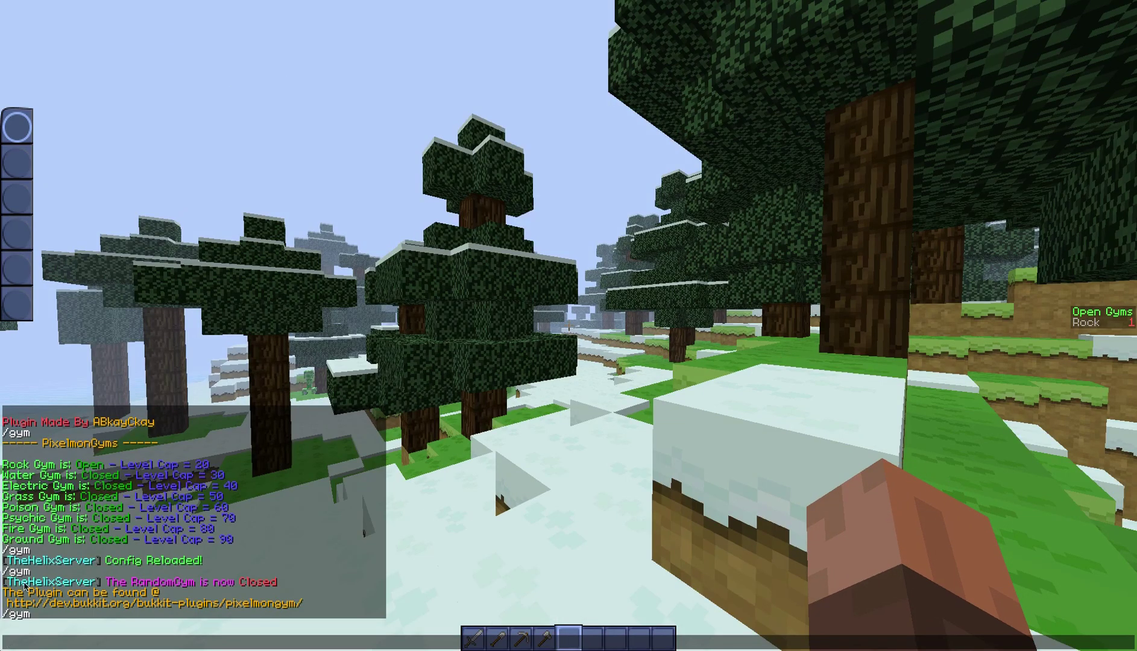
{"action": "key", "text": "Escape"}
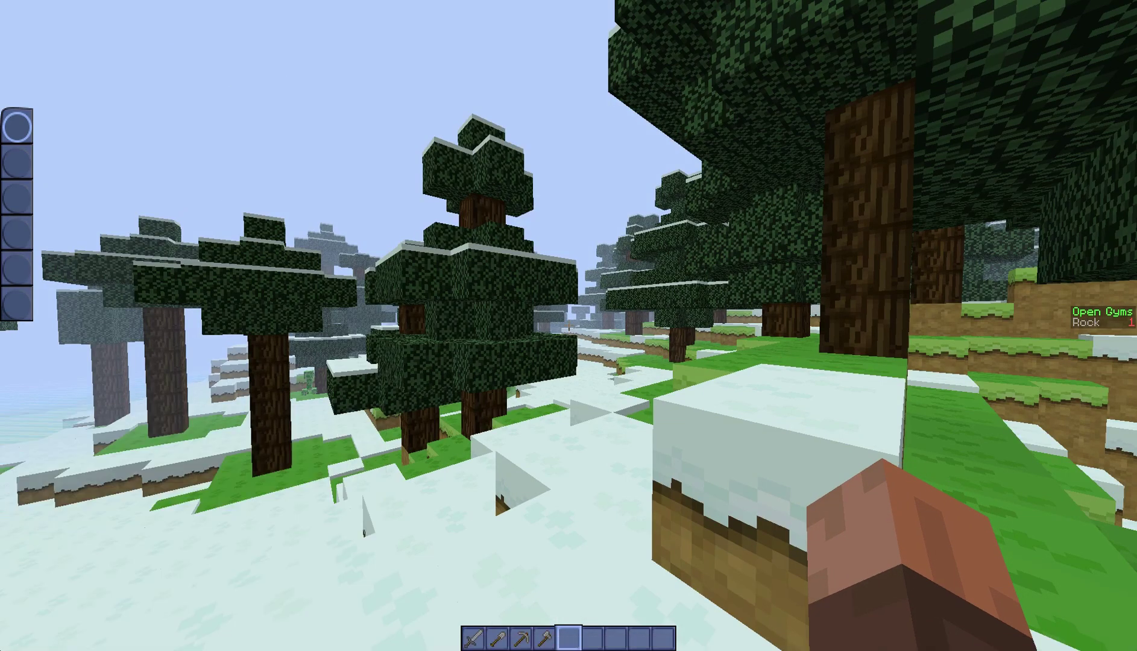
Toggle the open gyms scoreboard with /gym scoreboard and reload the server with /reload
{"action": "key", "text": "slash"}
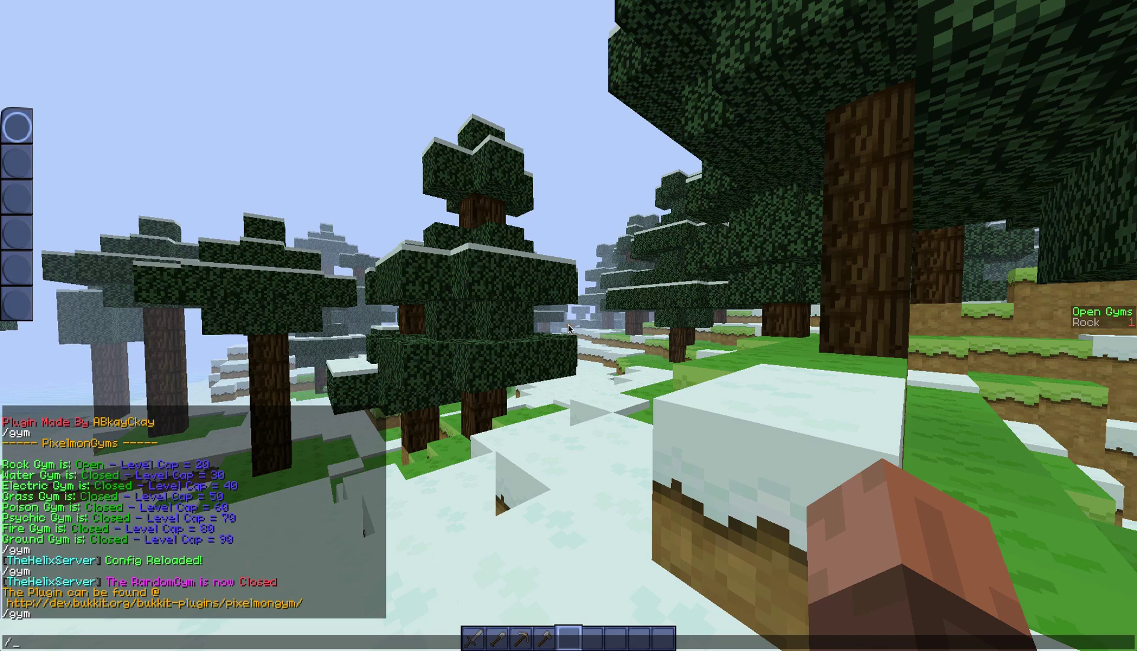
{"action": "type", "text": "gym scorebaor"}
{"action": "key", "text": "BackSpace"}
{"action": "key", "text": "BackSpace"}
{"action": "key", "text": "BackSpace"}
{"action": "type", "text": "oard"}
{"action": "key", "text": "Return"}
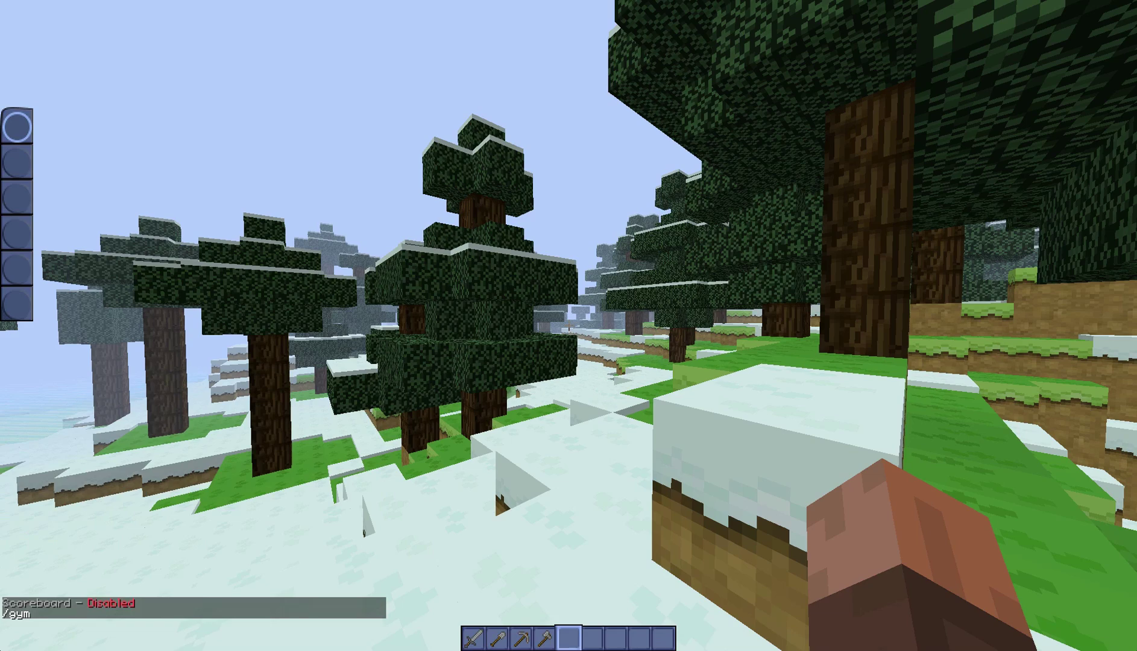
{"action": "type", "text": "t/reload"}
{"action": "key", "text": "Return"}
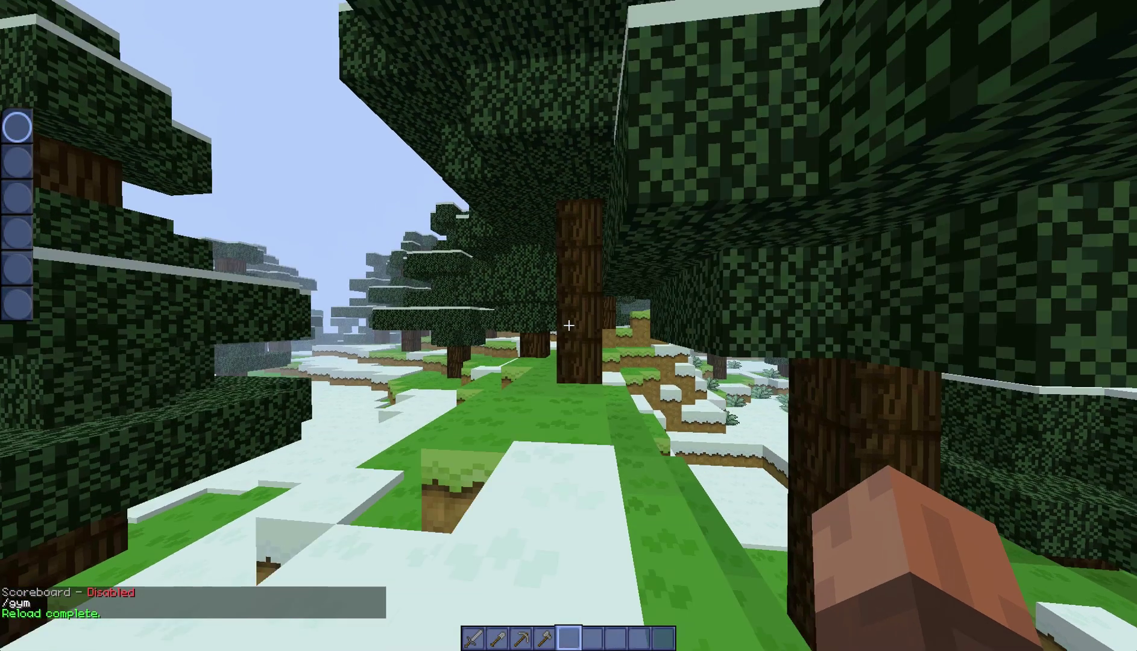
{"action": "key", "text": "w"}
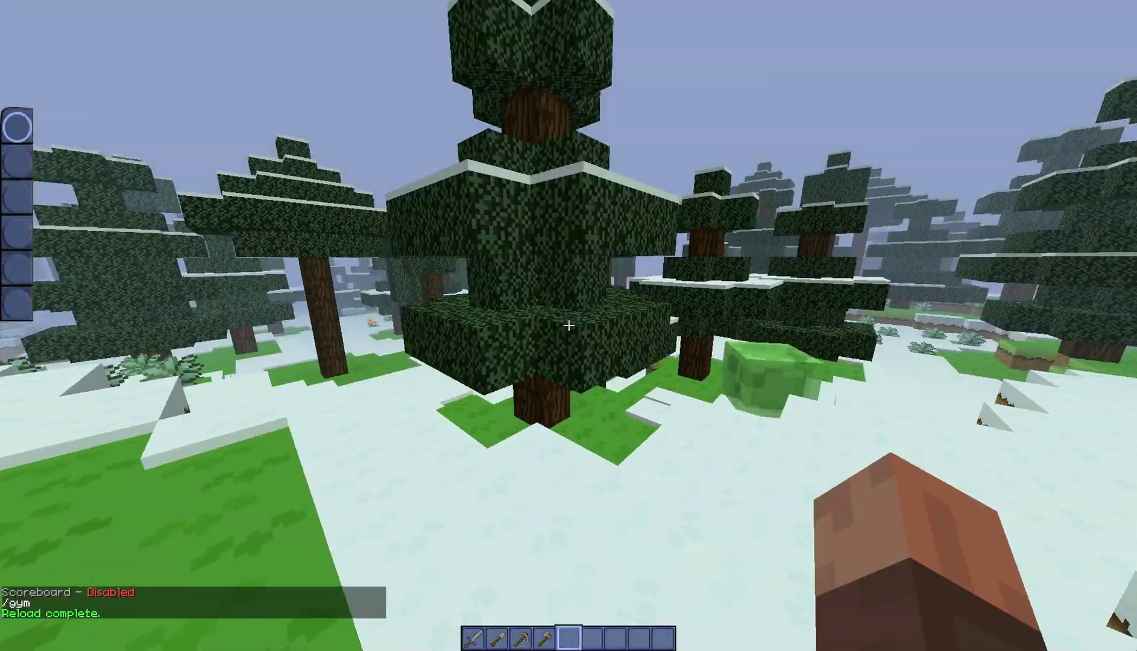
{"action": "key", "text": "w"}
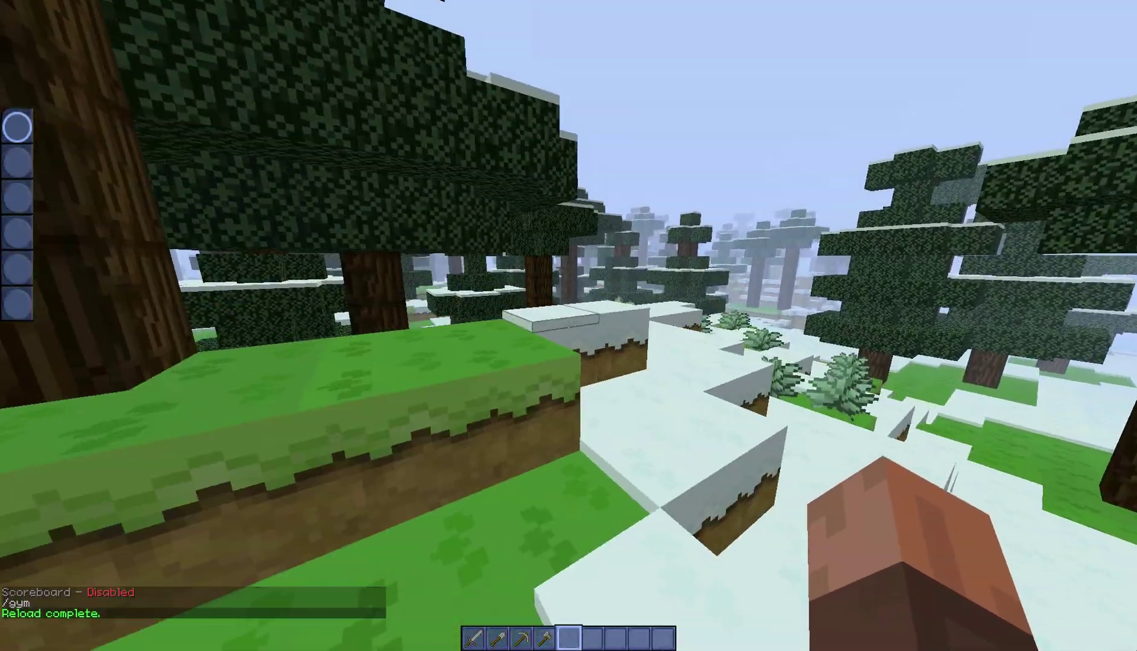
{"action": "key", "text": "w"}
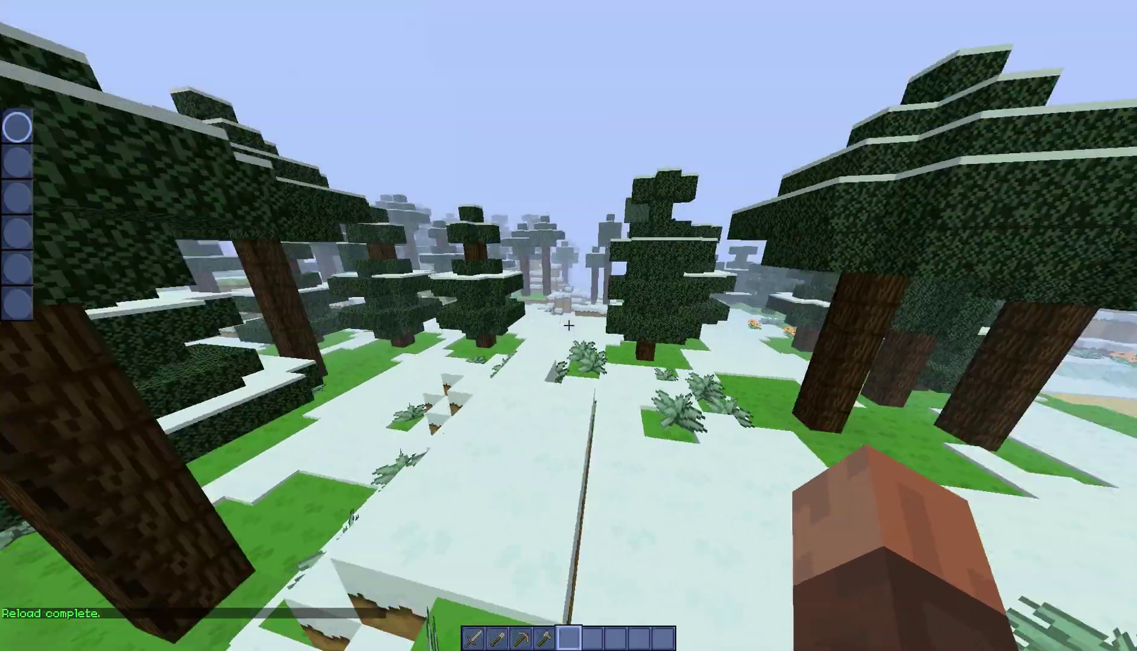
{"action": "key", "text": "w"}
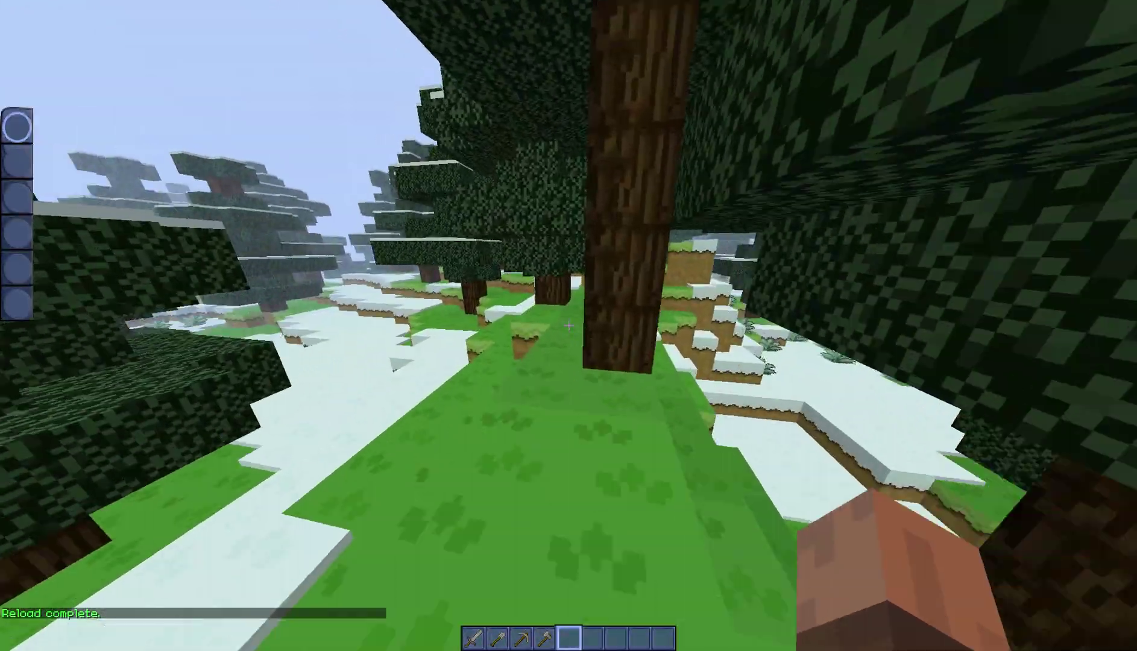
{"action": "key", "text": "w"}
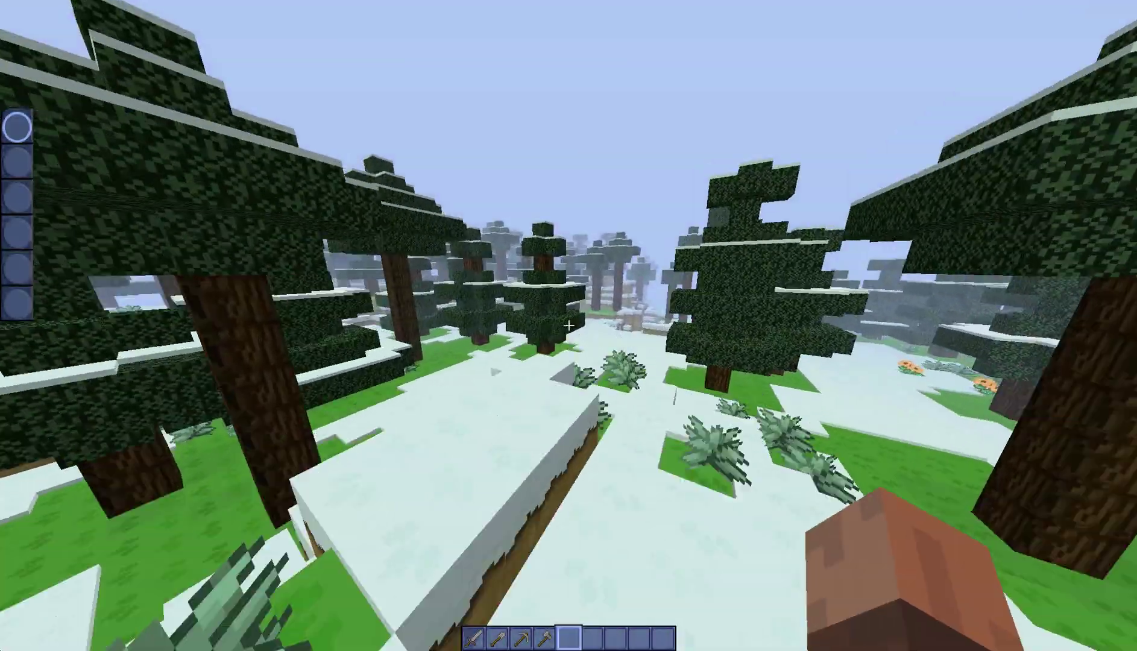
{"action": "key", "text": "w"}
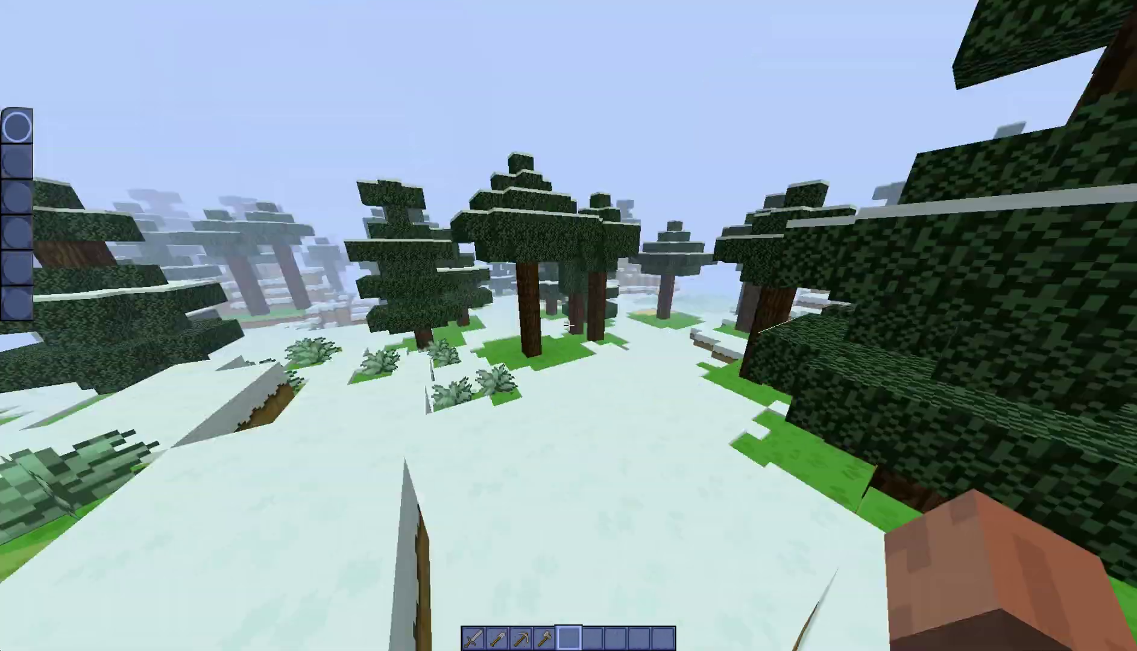
{"action": "key", "text": "w"}
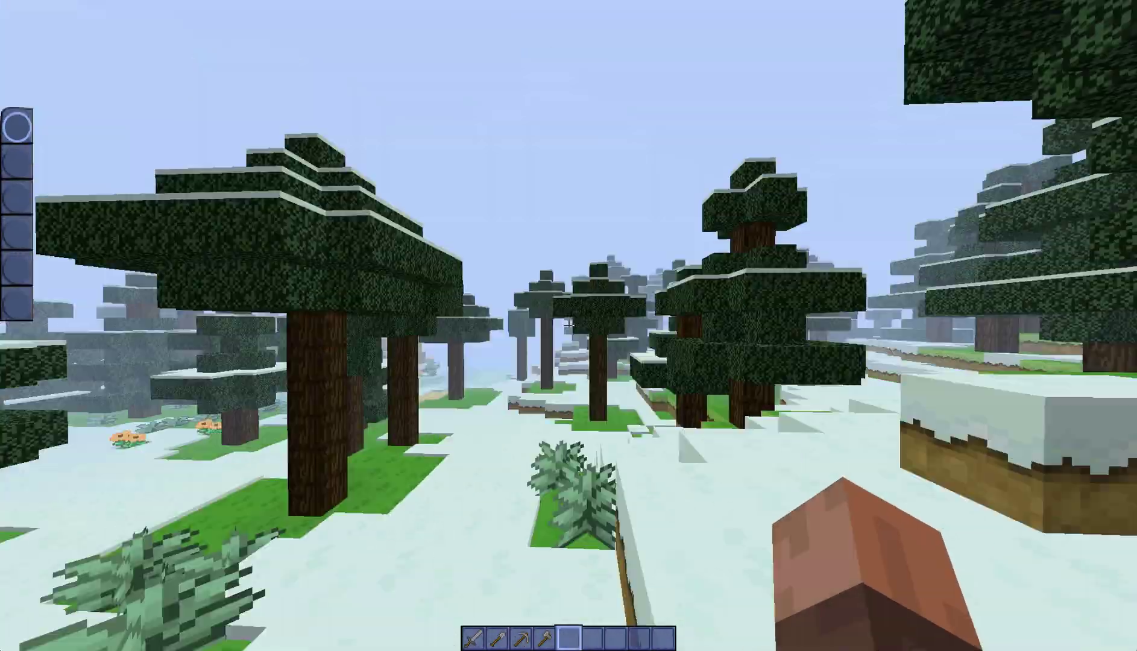
{"action": "key", "text": "w"}
Open the Random gym with the /gym open command
{"action": "type", "text": "t"}
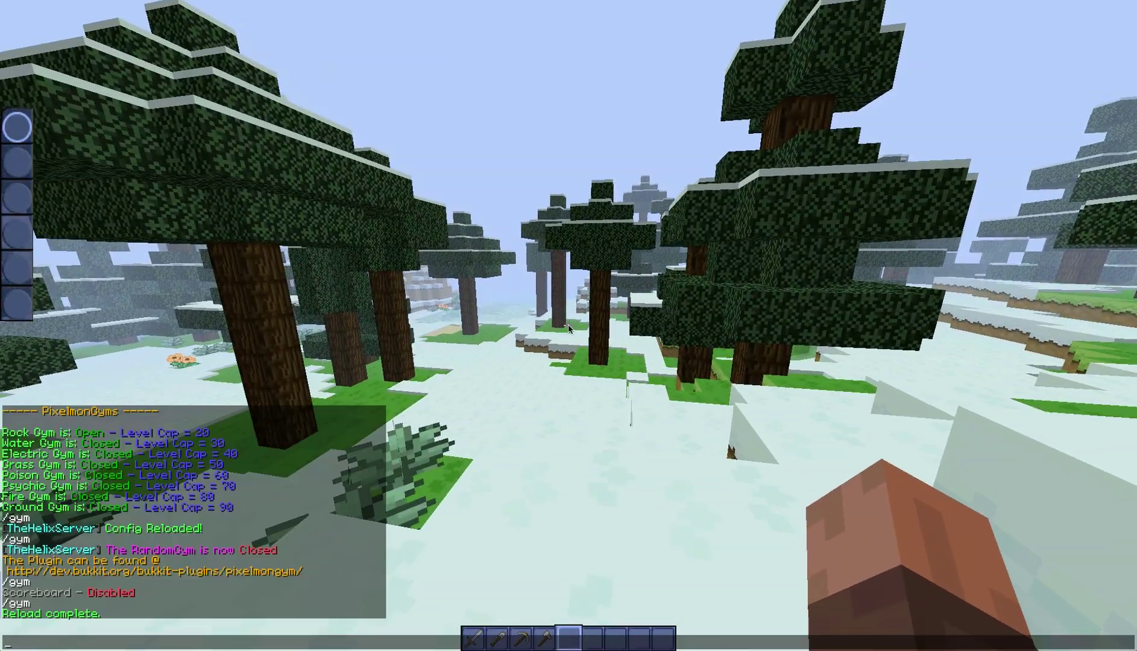
{"action": "type", "text": "/gym open"}
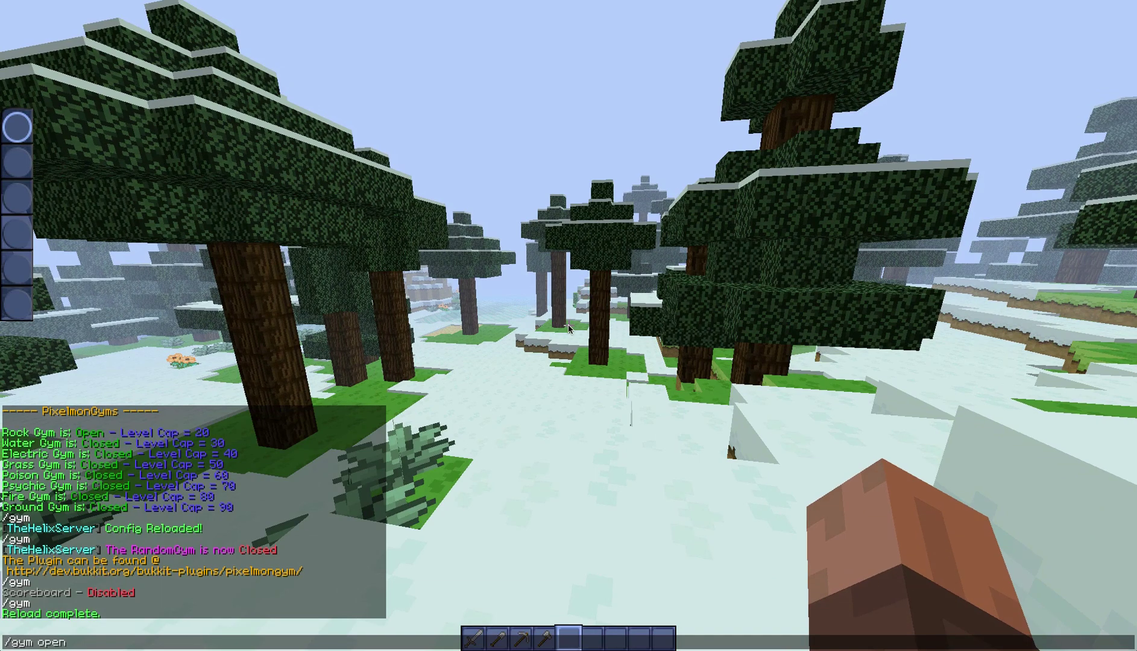
{"action": "type", "text": " gym"}
{"action": "key", "text": "Return"}
{"action": "key", "text": "s"}
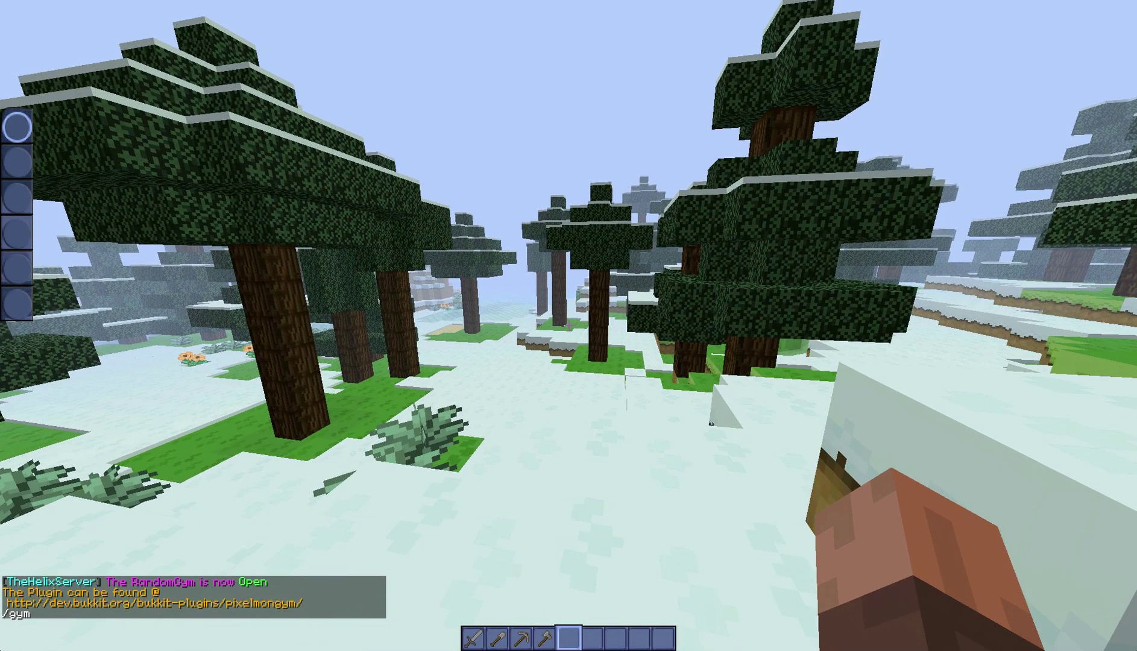
Turn on the open gyms scoreboard with the /gym scoreboard command
{"action": "key", "text": "slash"}
{"action": "type", "text": "gym"}
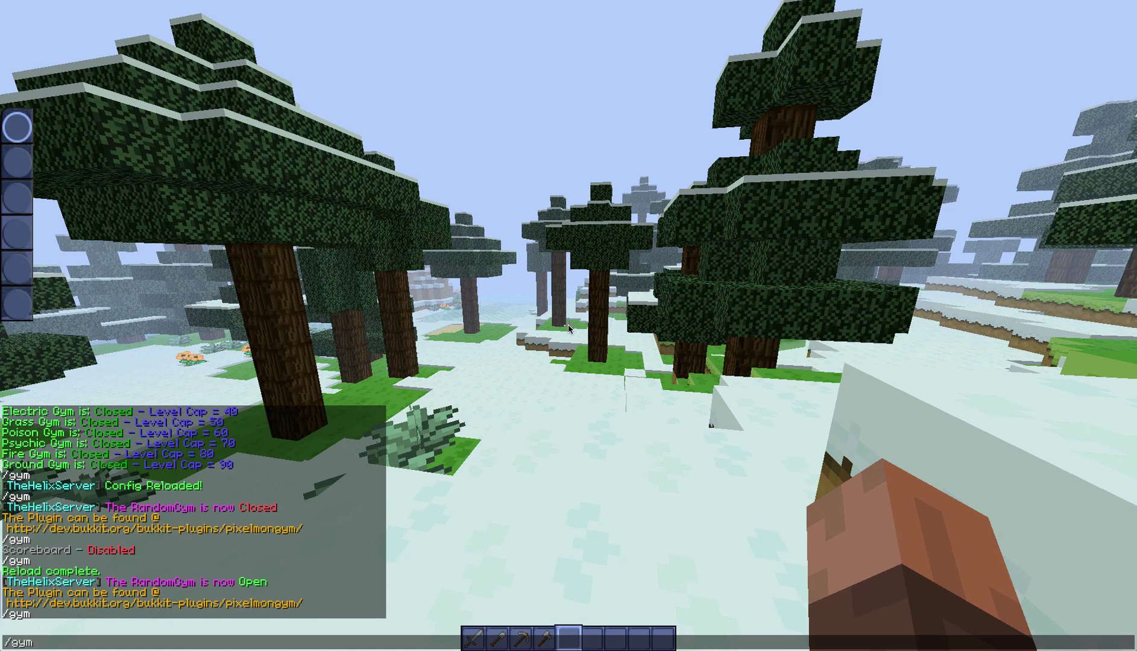
{"action": "type", "text": " scoreboard"}
{"action": "key", "text": "Return"}
List all gyms with the /gym list command and review their statuses and level caps in the chat history
{"action": "key", "text": "t"}
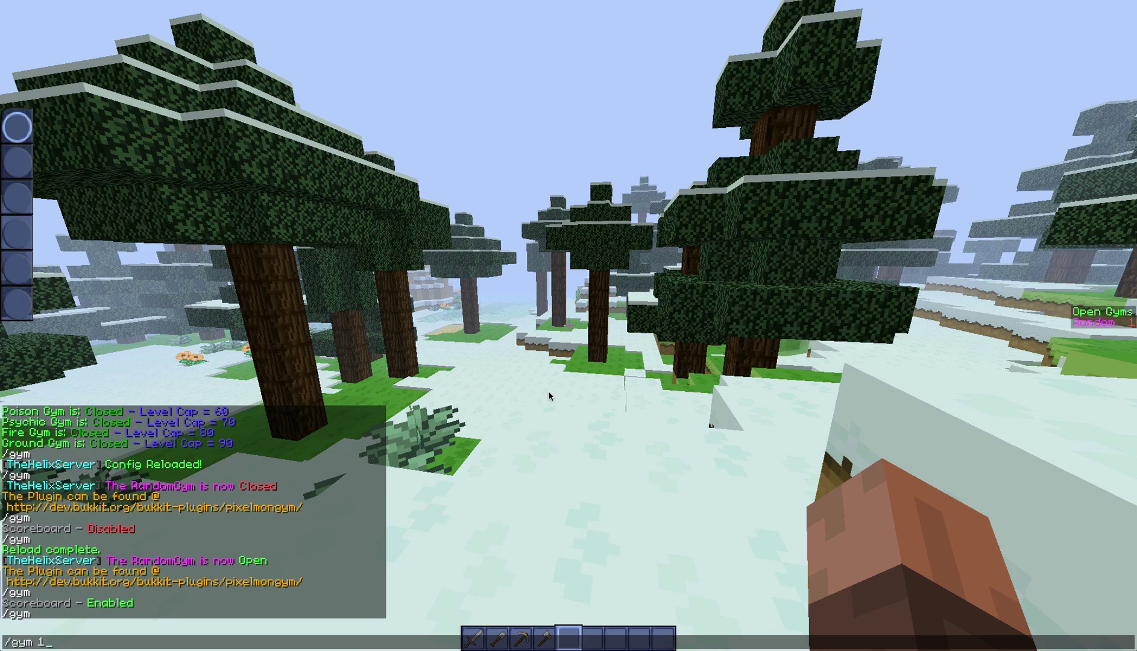
{"action": "type", "text": "/gym list"}
{"action": "key", "text": "Return"}
{"action": "key", "text": "t"}
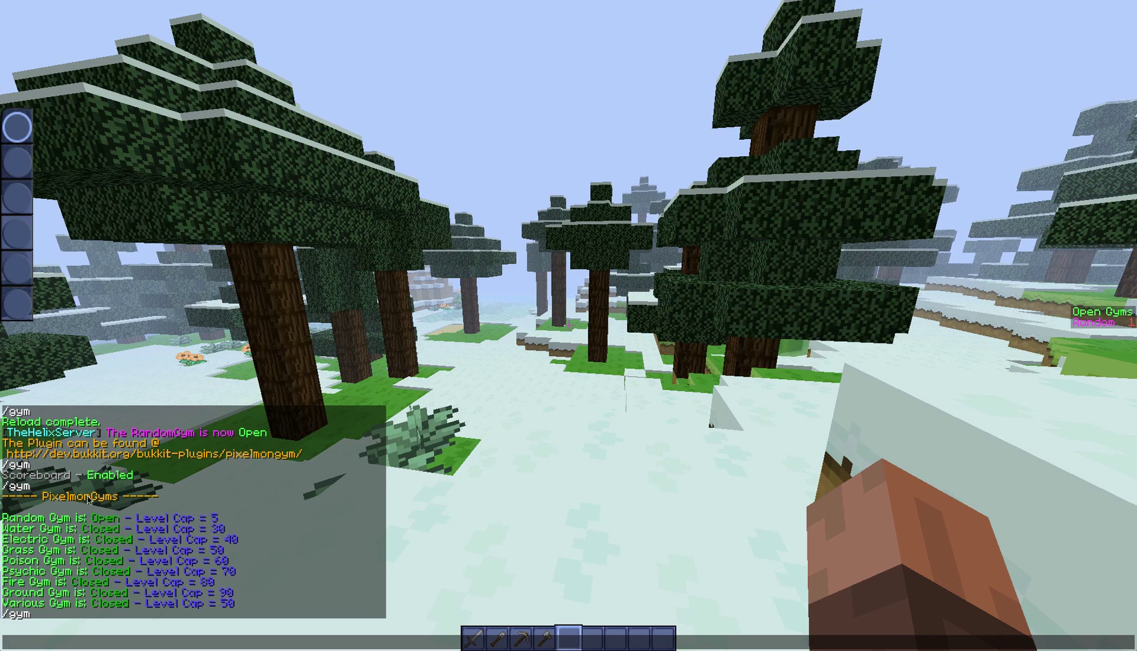
{"action": "key", "text": "Escape"}
{"action": "key", "text": "w"}
{"action": "key", "text": "w"}
{"action": "key", "text": "w"}
{"action": "key", "text": "w"}
{"action": "key", "text": "w"}
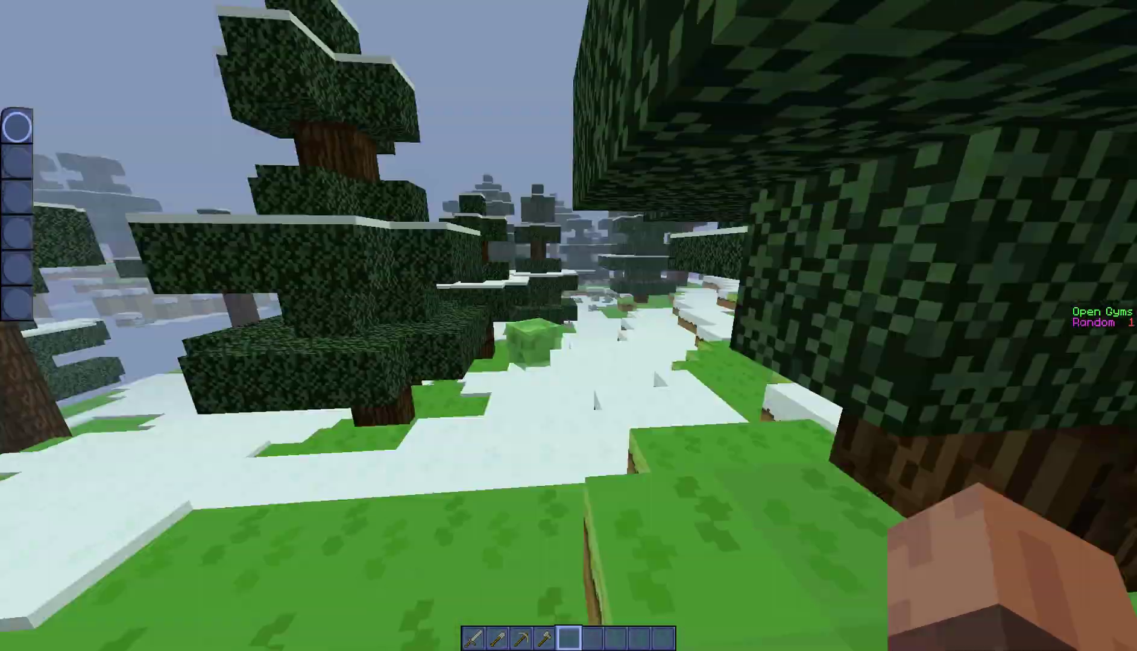
{"action": "key", "text": "w"}
{"action": "type", "text": "w"}
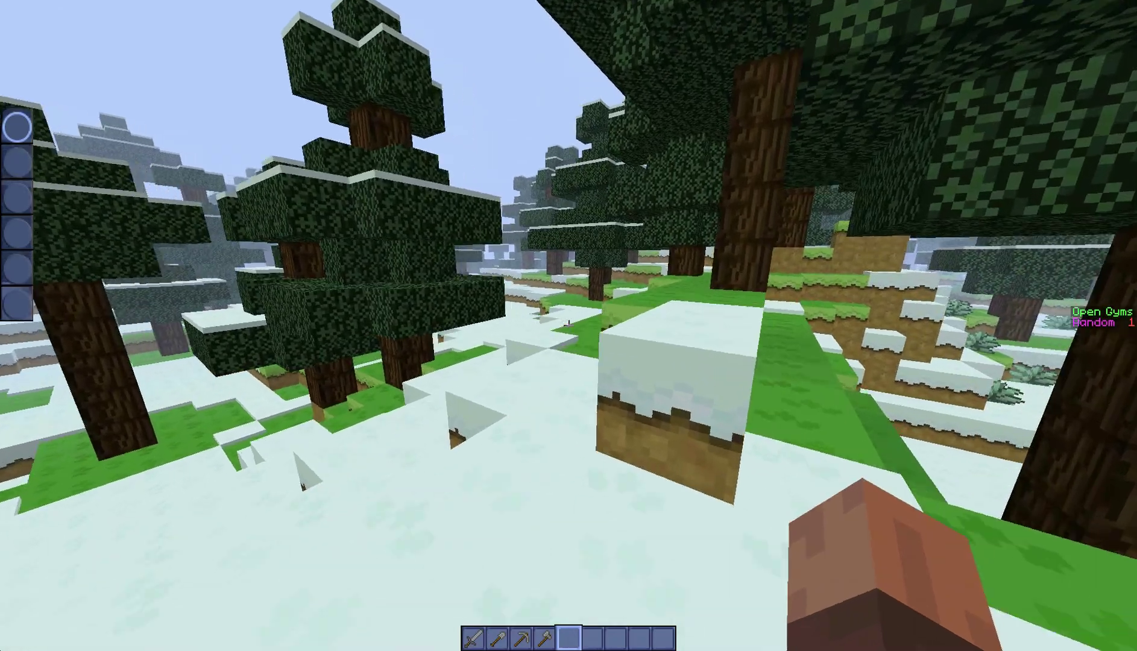
{"action": "type", "text": "tgy"}
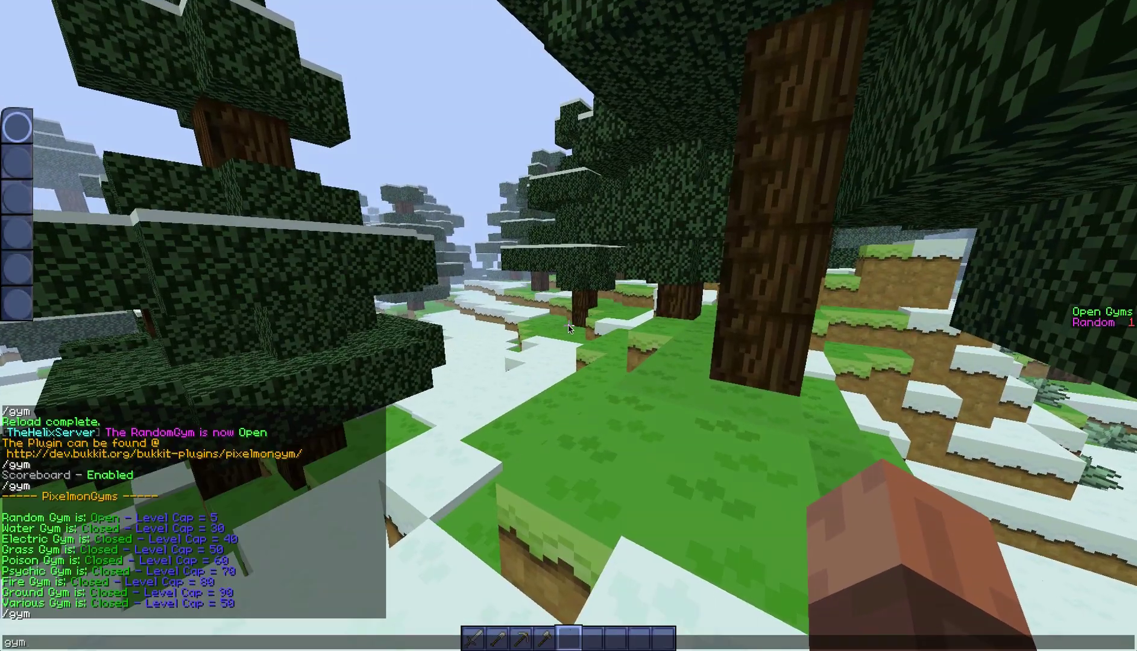
{"action": "key", "text": "Escape"}
{"action": "key", "text": "w"}
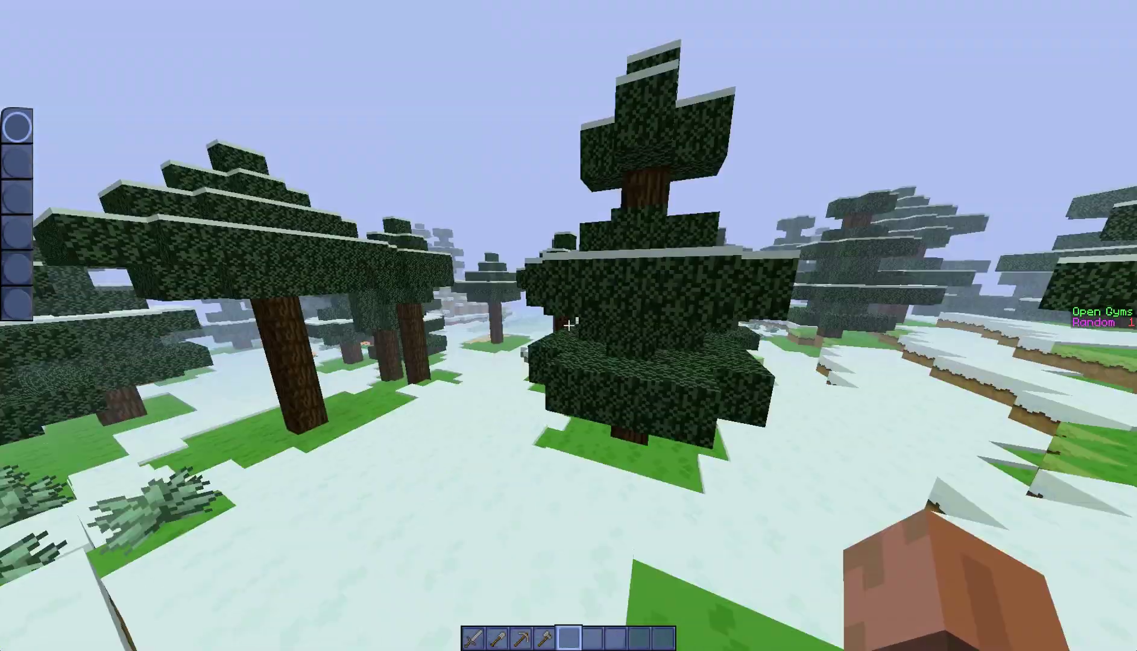
{"action": "key", "text": "w"}
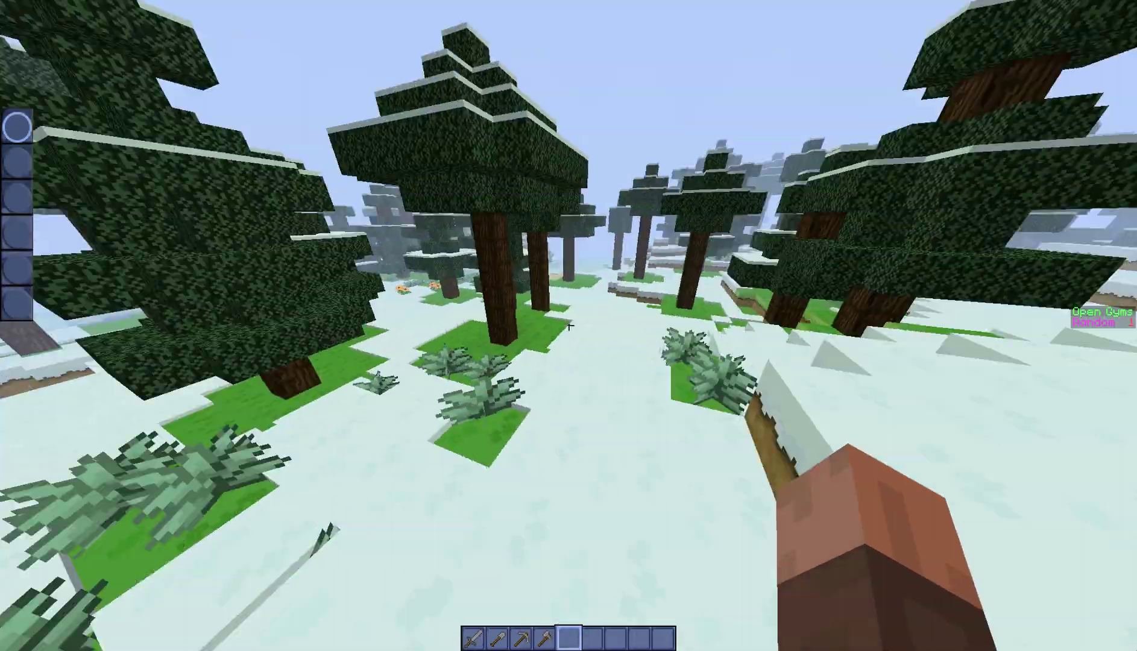
{"action": "key", "text": "w"}
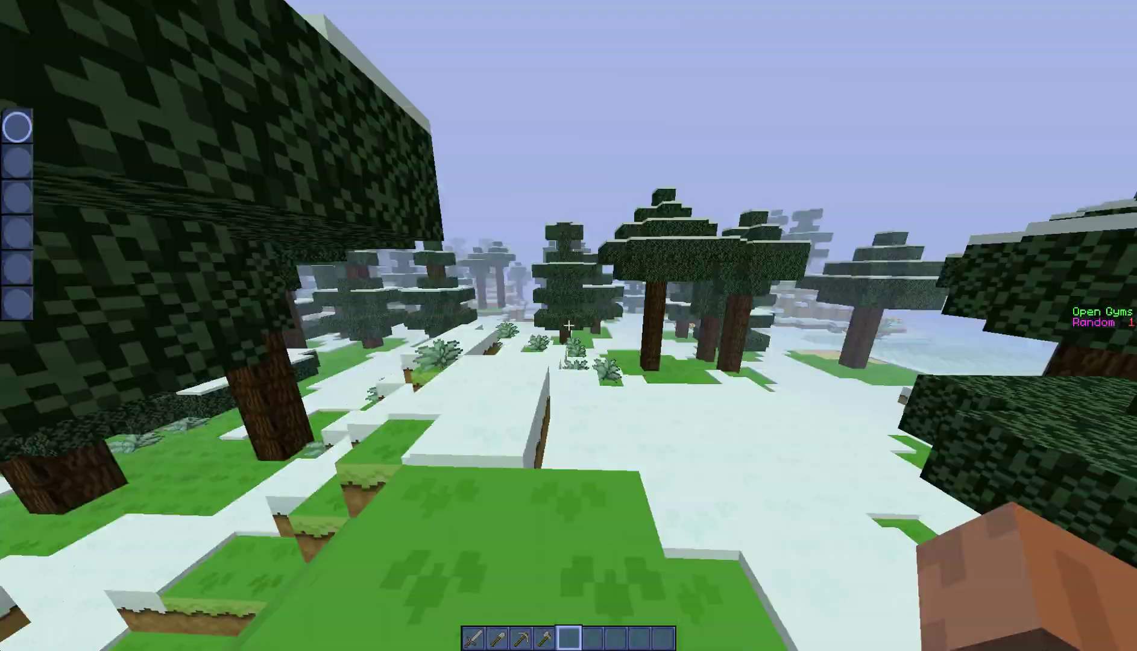
{"action": "key", "text": "w"}
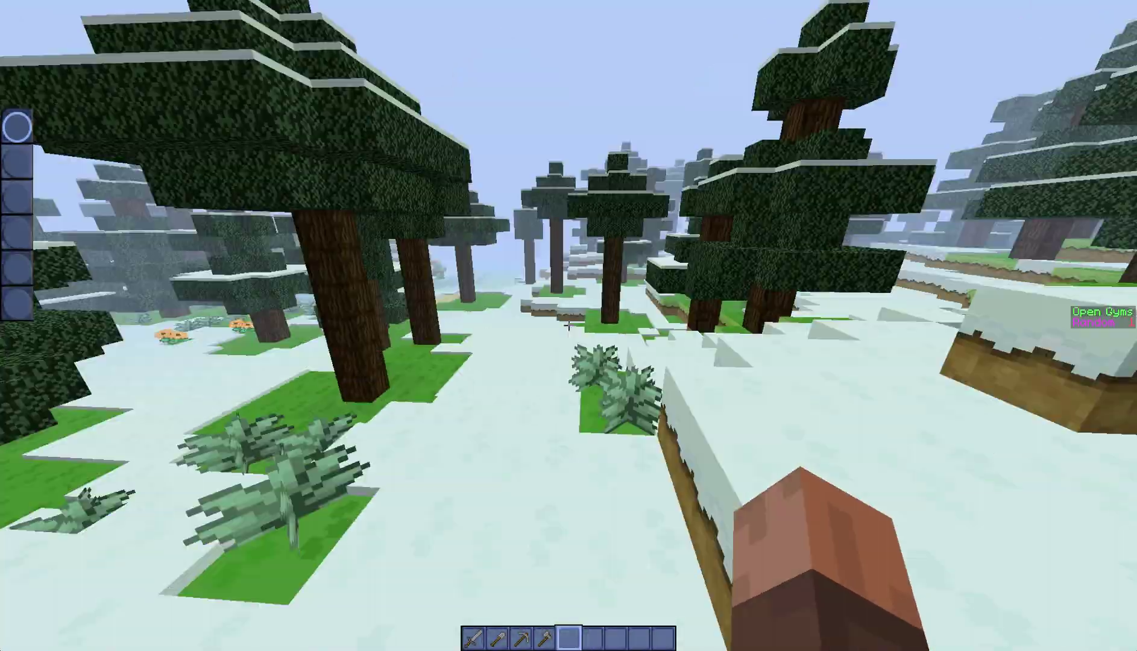
{"action": "key", "text": "w"}
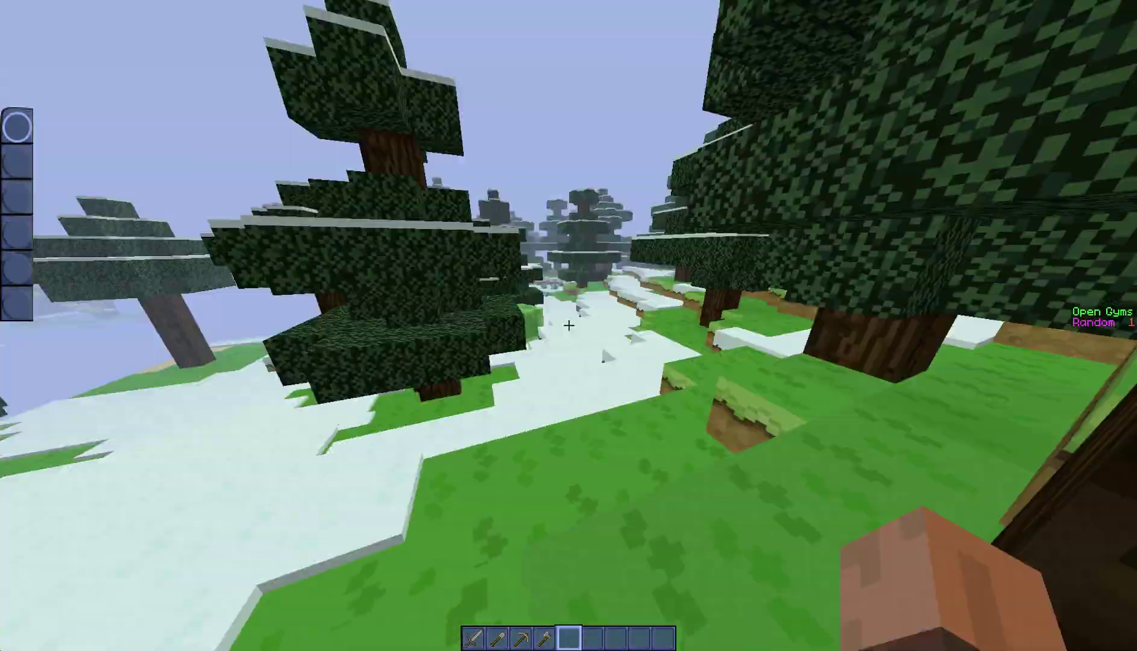
{"action": "key", "text": "w"}
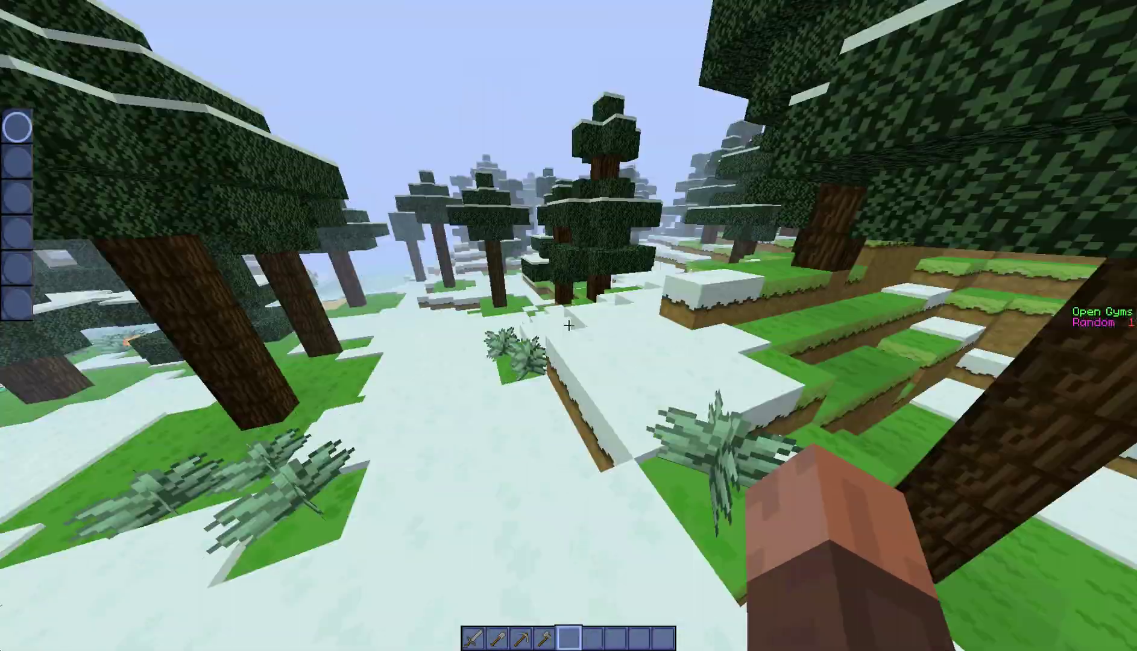
{"action": "key", "text": "w"}
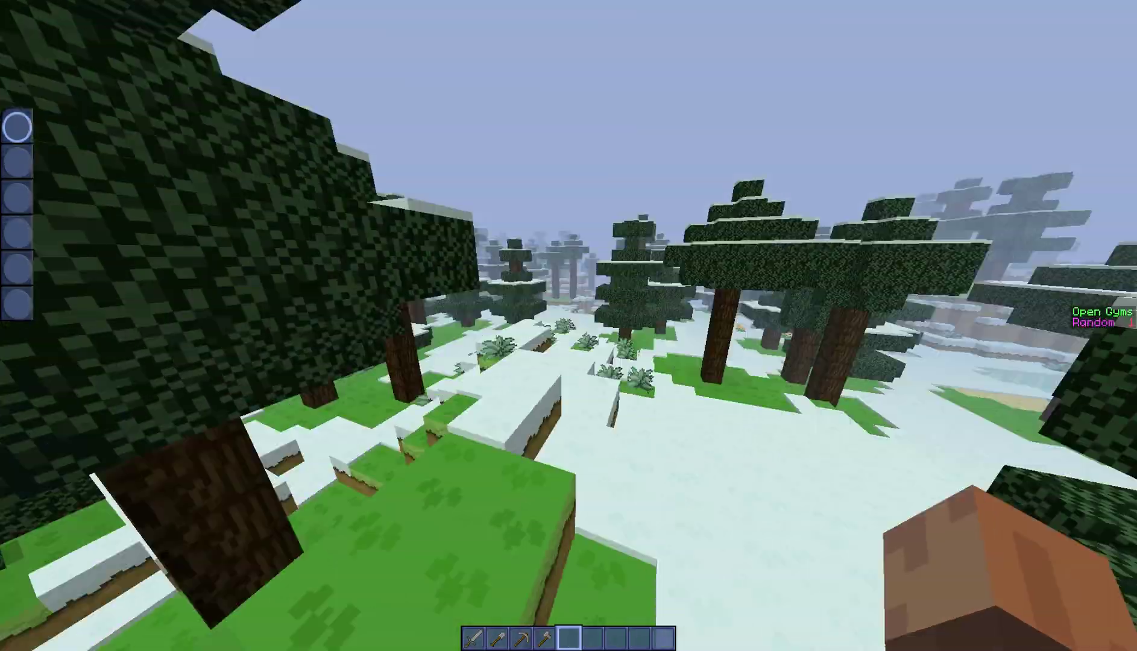
{"action": "key", "text": "w"}
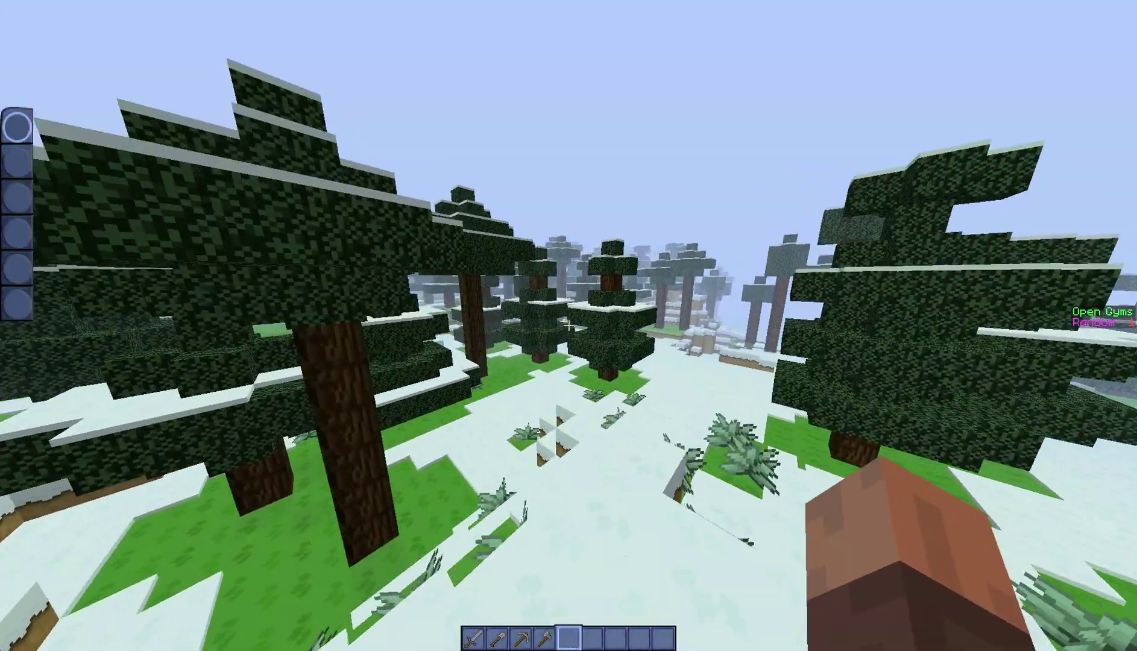